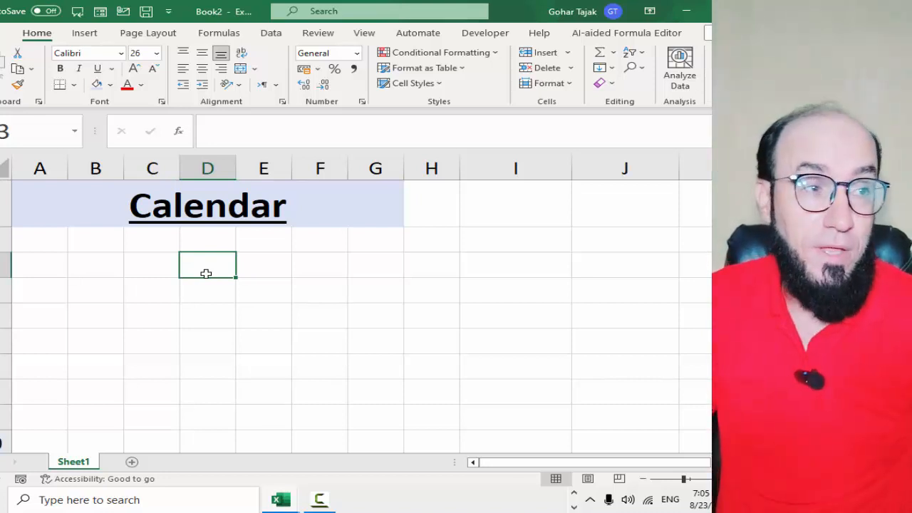
Enter the label "date" in C4 and the label "weekday" in C5 below it
{"action": "key", "text": "Left"}
{"action": "key", "text": "Left"}
{"action": "key", "text": "Right"}
{"action": "key", "text": "Right"}
{"action": "key", "text": "Right"}
{"action": "key", "text": "Left"}
{"action": "key", "text": "Left"}
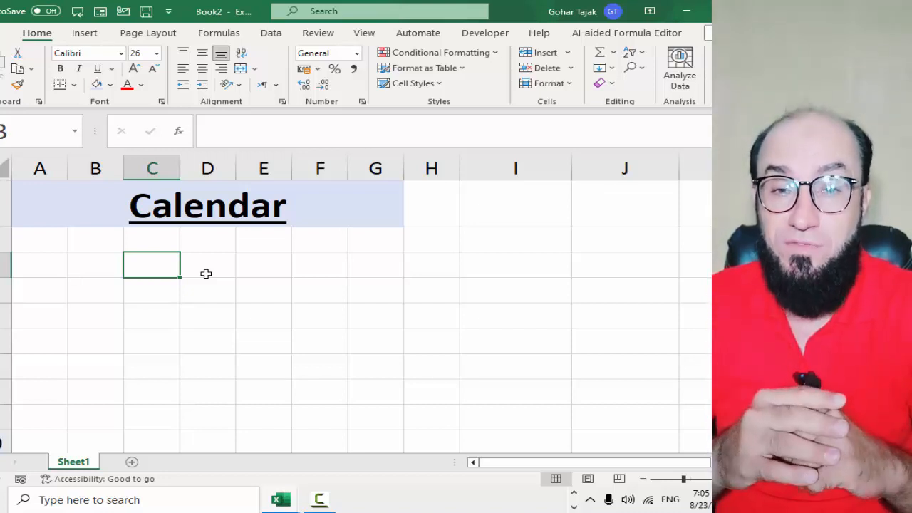
{"action": "type", "text": "date"}
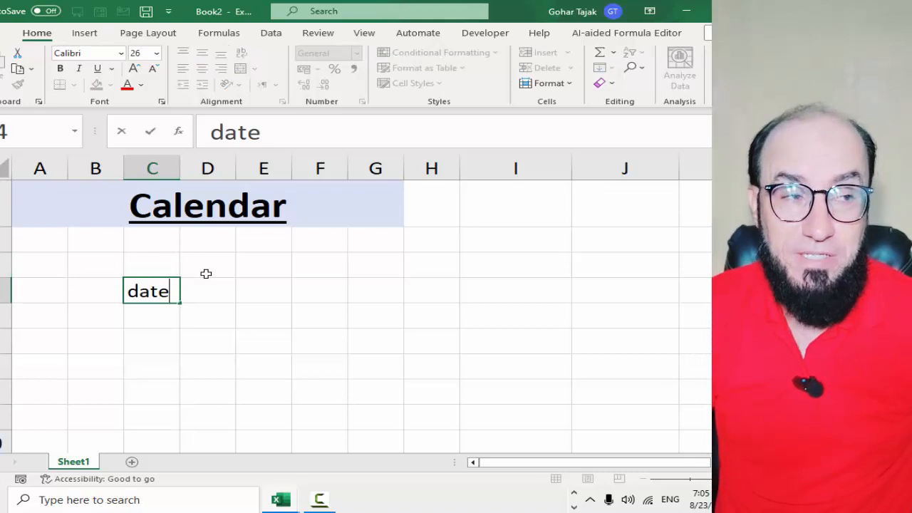
{"action": "key", "text": "Return"}
{"action": "type", "text": "wee"}
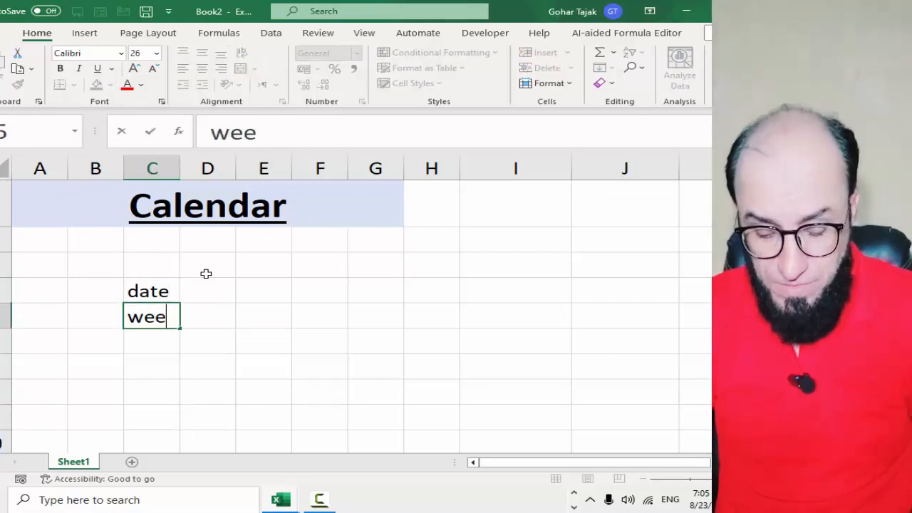
{"action": "type", "text": "kday"}
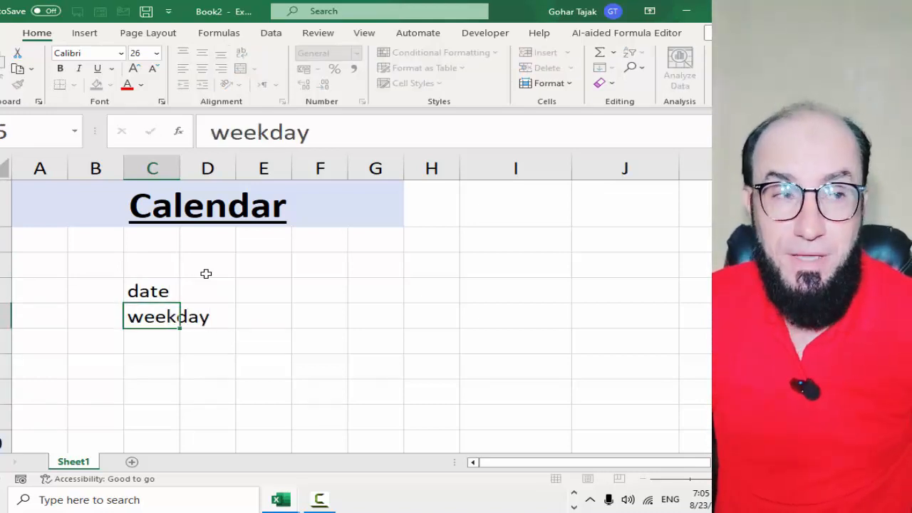
Fill in the date parts on the "date" row: 2023 in E4, 8 in F4 and 23 in G4
{"action": "key", "text": "Up"}
{"action": "key", "text": "Up"}
{"action": "key", "text": "Right"}
{"action": "key", "text": "Right"}
{"action": "key", "text": "Down"}
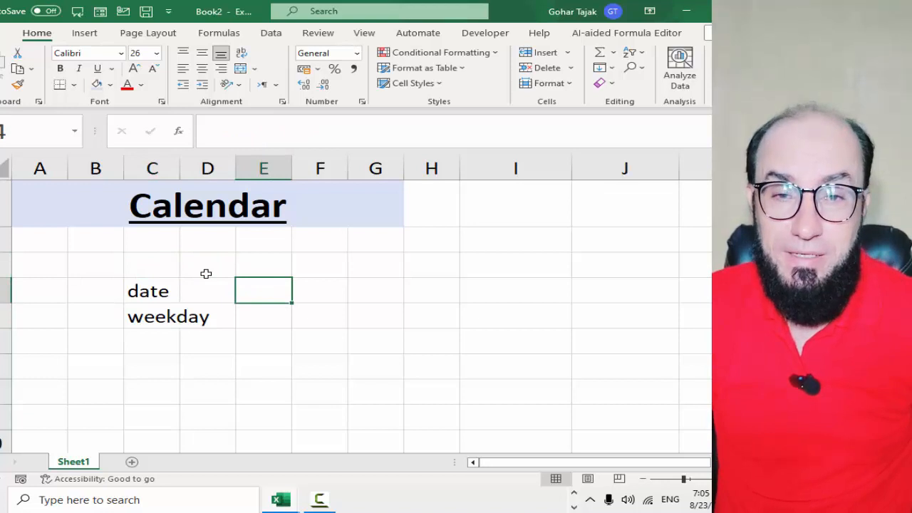
{"action": "type", "text": "2023"}
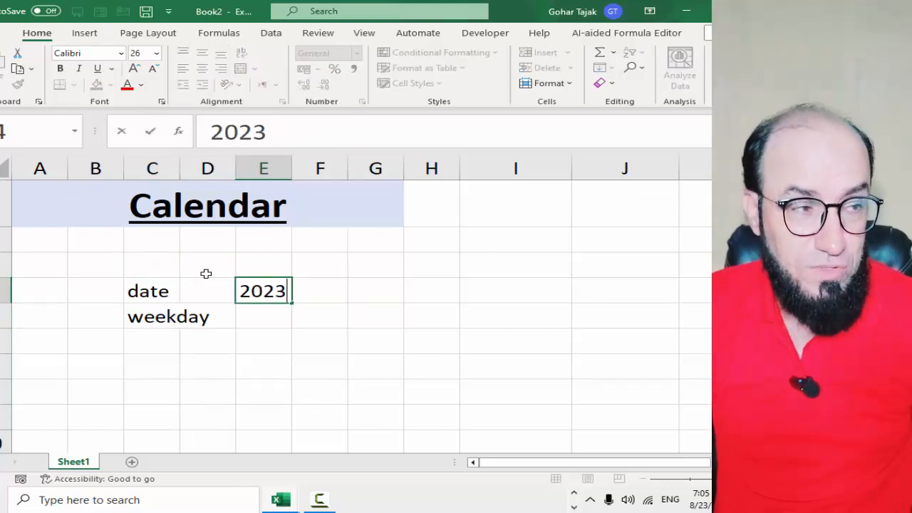
{"action": "key", "text": "Tab"}
{"action": "type", "text": "8"}
{"action": "key", "text": "Tab"}
{"action": "type", "text": "23"}
{"action": "key", "text": "Return"}
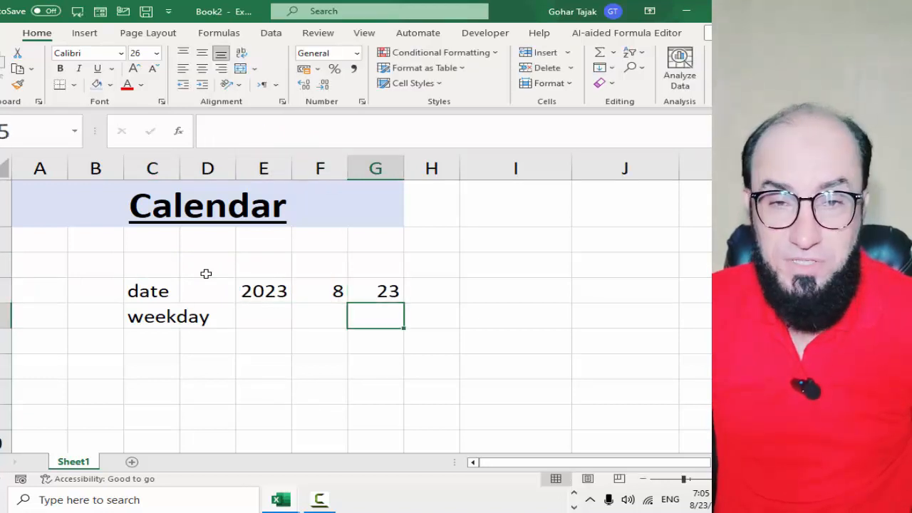
Enter the formula =DATE(E4,F4,G4) in I4 to combine the year, month and day cells into a date
{"action": "key", "text": "Up"}
{"action": "key", "text": "Right"}
{"action": "key", "text": "Right"}
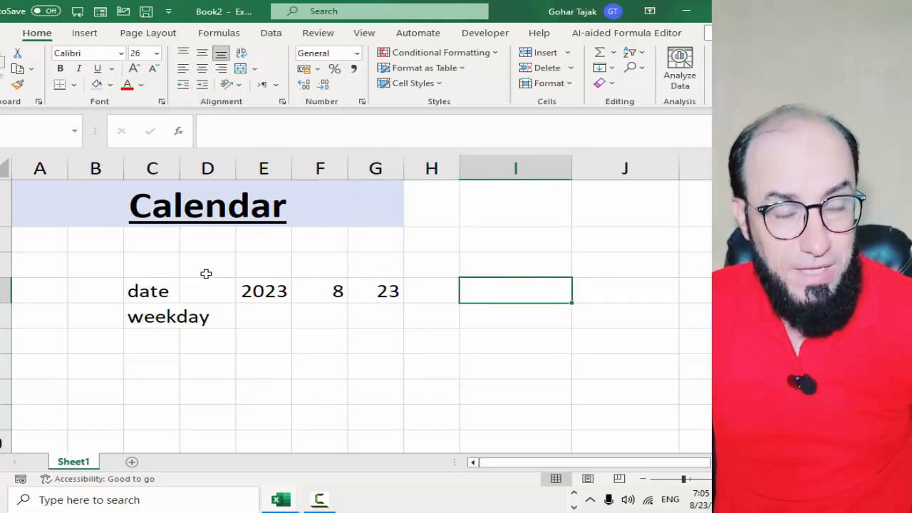
{"action": "type", "text": "="}
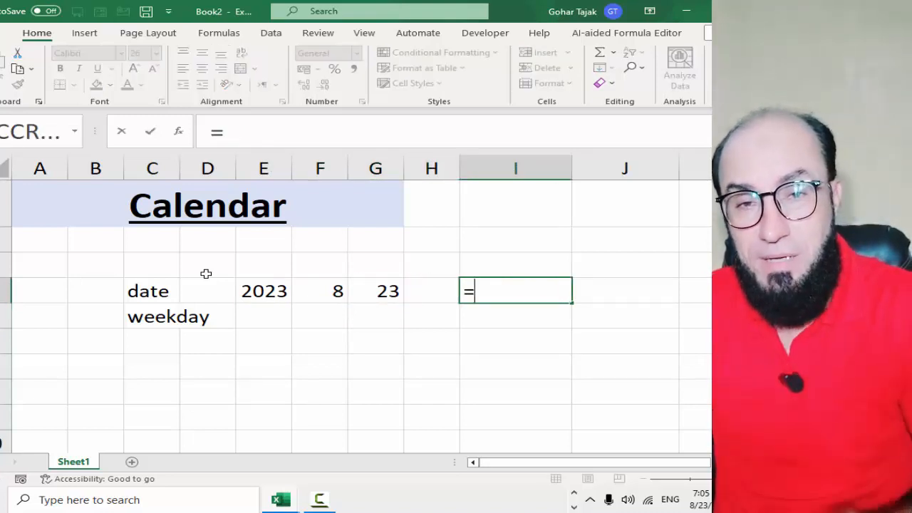
{"action": "type", "text": "da"}
{"action": "key", "text": "Tab"}
{"action": "key", "text": "Left"}
{"action": "key", "text": "Left"}
{"action": "key", "text": "Left"}
{"action": "key", "text": "Left"}
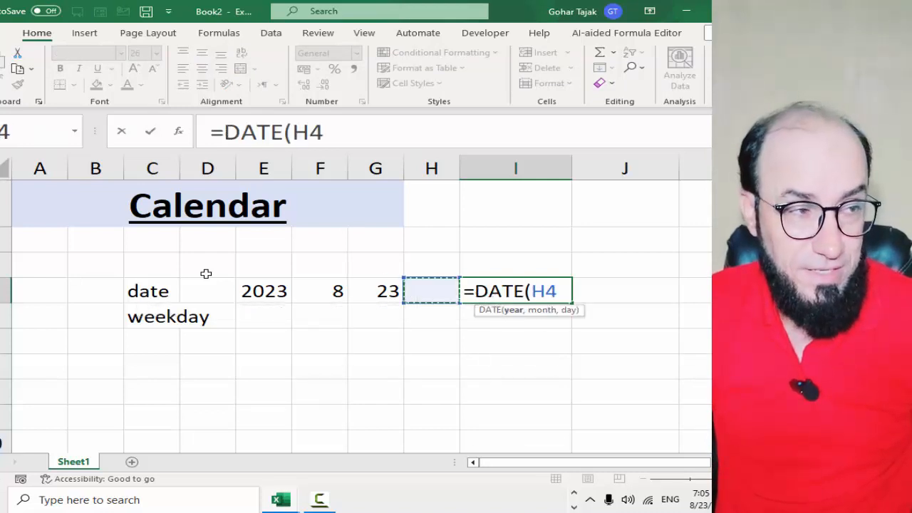
{"action": "type", "text": ","}
{"action": "key", "text": "Left"}
{"action": "key", "text": "Left"}
{"action": "key", "text": "Left"}
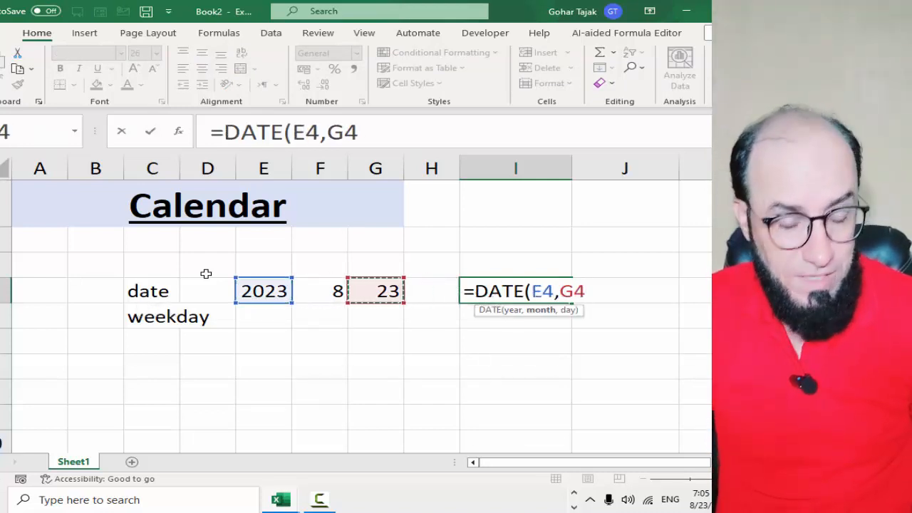
{"action": "type", "text": ","}
{"action": "key", "text": "Left"}
{"action": "key", "text": "Left"}
{"action": "key", "text": "Return"}
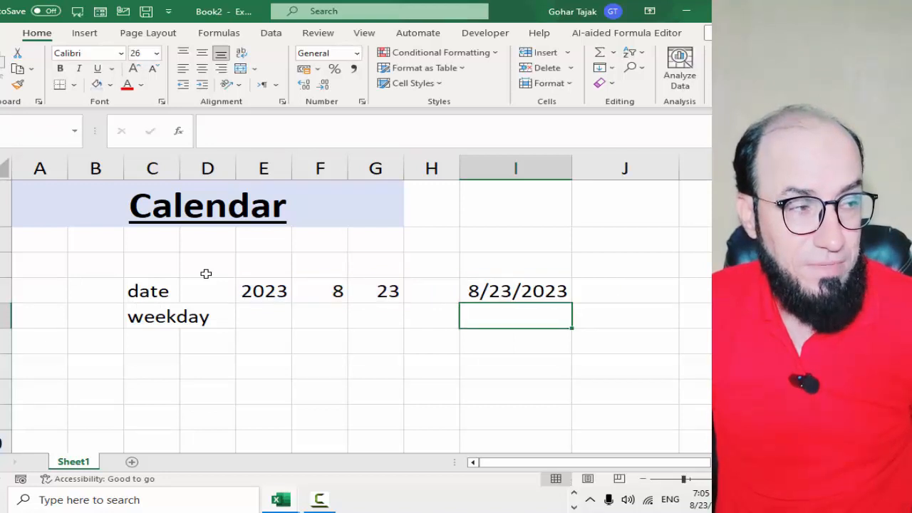
Review the date parts in E4:G4 and the DATE formula in I4 that uses them
{"action": "key", "text": "Up"}
{"action": "key", "text": "Left"}
{"action": "key", "text": "Left"}
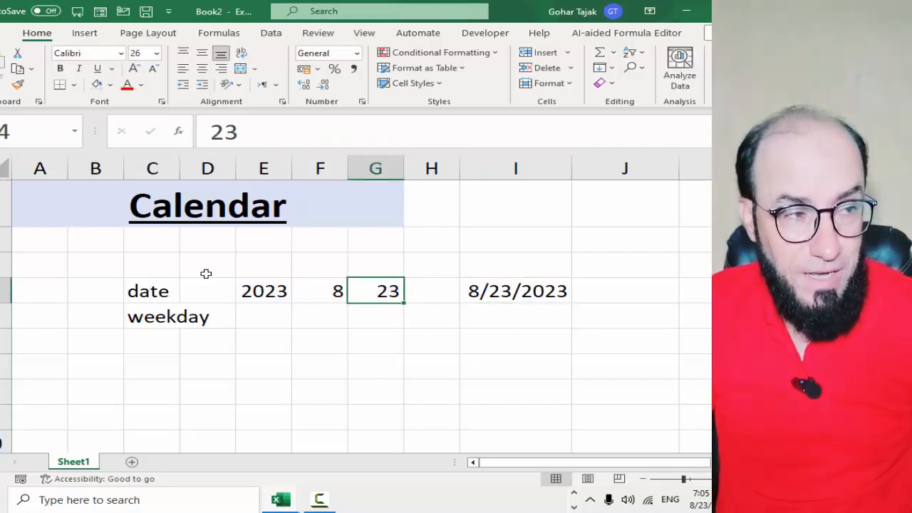
{"action": "key", "text": "shift+Left"}
{"action": "key", "text": "shift+Left"}
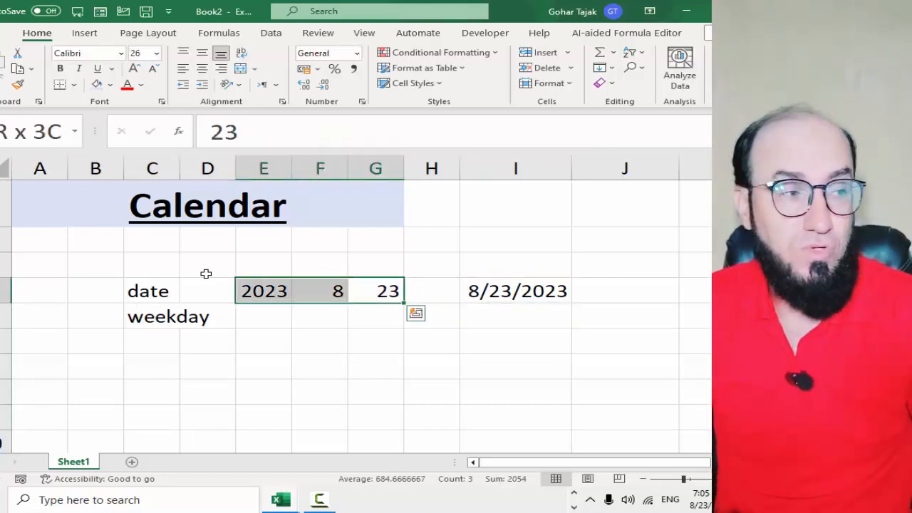
{"action": "key", "text": "Right"}
{"action": "key", "text": "Right"}
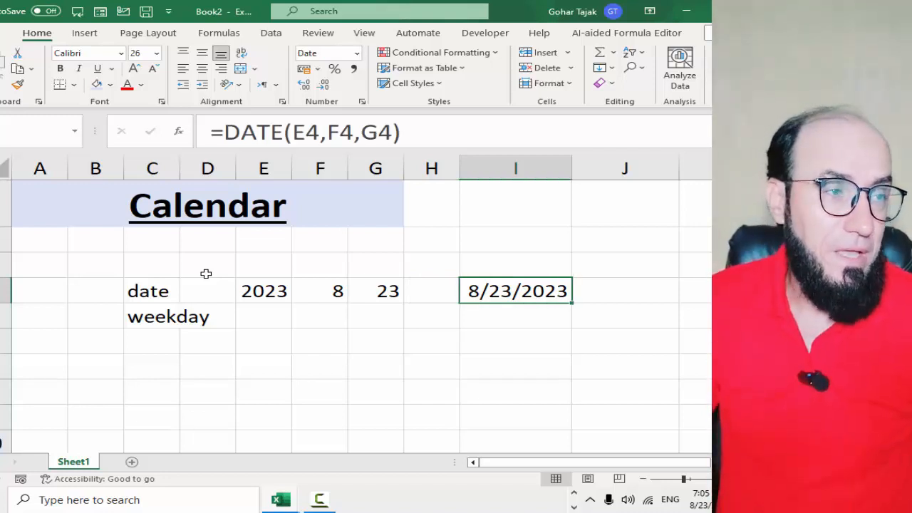
Merge and center B2:C2 under the Calendar title and enter the year 2023 in it
{"action": "key", "text": "Left"}
{"action": "key", "text": "Left"}
{"action": "key", "text": "Left"}
{"action": "key", "text": "Left"}
{"action": "key", "text": "Left"}
{"action": "key", "text": "Left"}
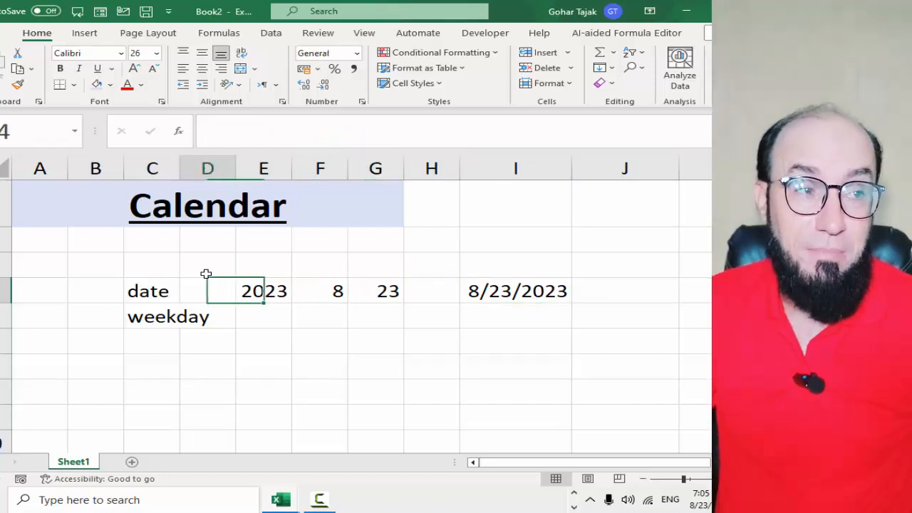
{"action": "key", "text": "Up"}
{"action": "key", "text": "Up"}
{"action": "key", "text": "Left"}
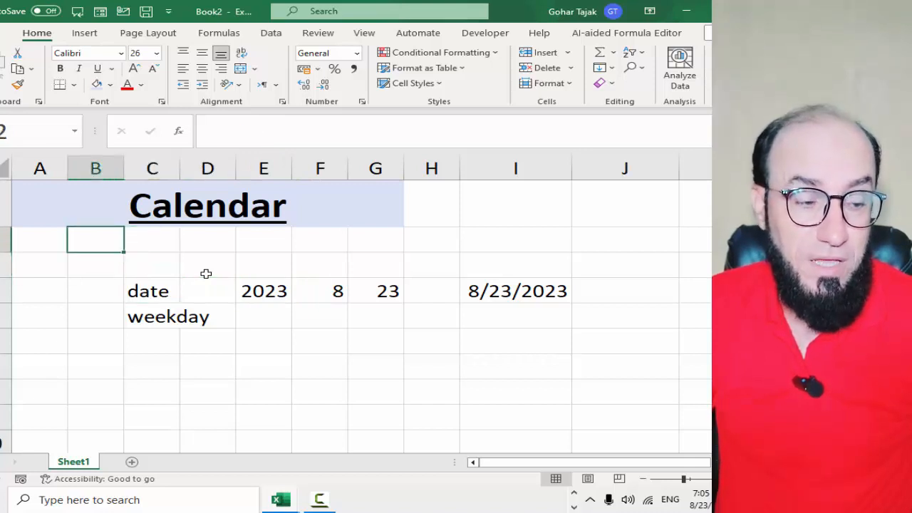
{"action": "key", "text": "shift+Right"}
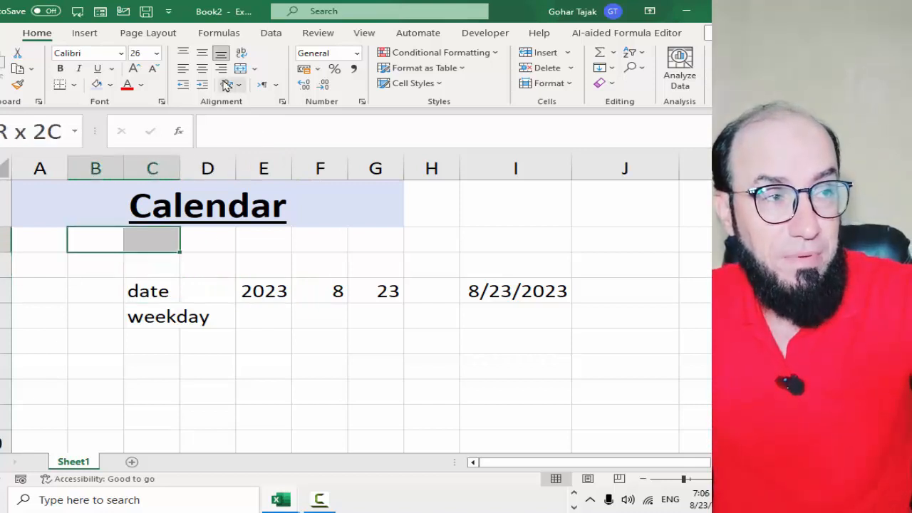
{"action": "left_click", "coordinate": [240, 68]}
{"action": "type", "text": "2023"}
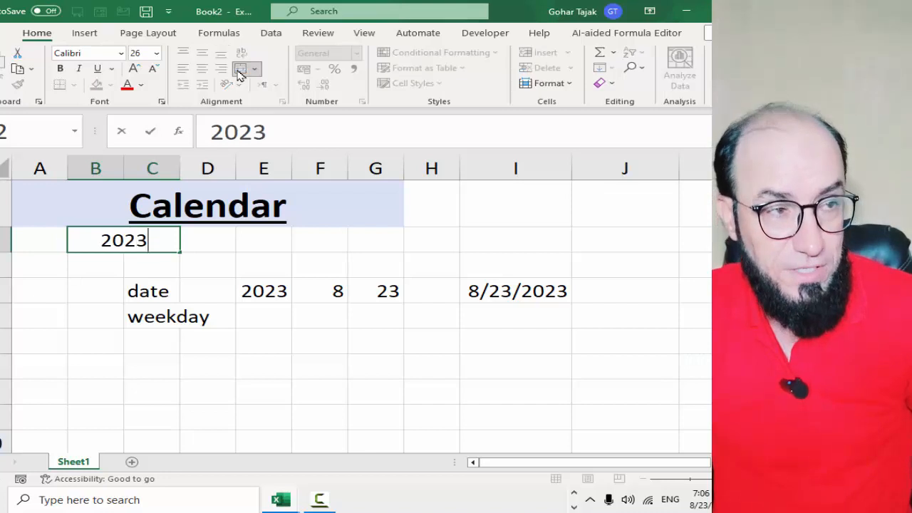
{"action": "key", "text": "Return"}
Merge and center D2:G2 beside the year cell and enter "Aug" as the month
{"action": "key", "text": "Up"}
{"action": "key", "text": "Up"}
{"action": "key", "text": "Right"}
{"action": "key", "text": "Down"}
{"action": "key", "text": "Left"}
{"action": "key", "text": "Left"}
{"action": "key", "text": "Left"}
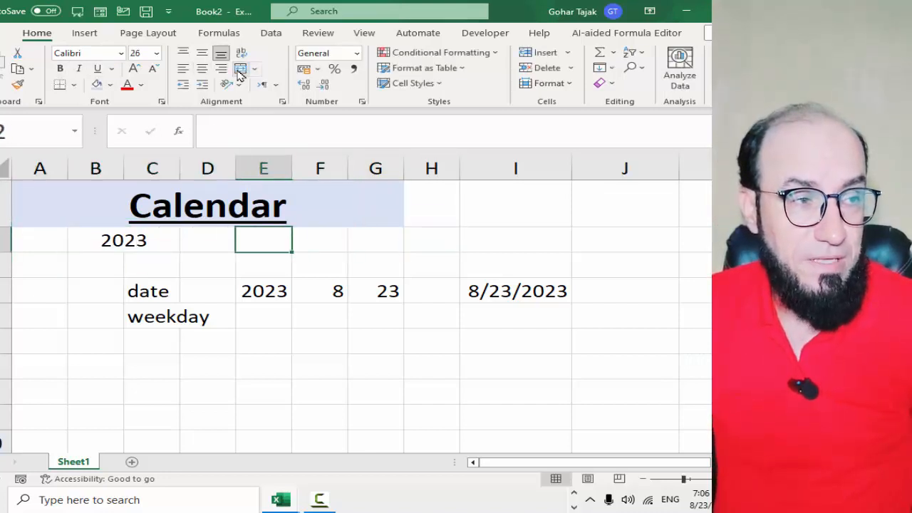
{"action": "key", "text": "Left"}
{"action": "key", "text": "shift+Right"}
{"action": "key", "text": "shift+Right"}
{"action": "key", "text": "shift+Right"}
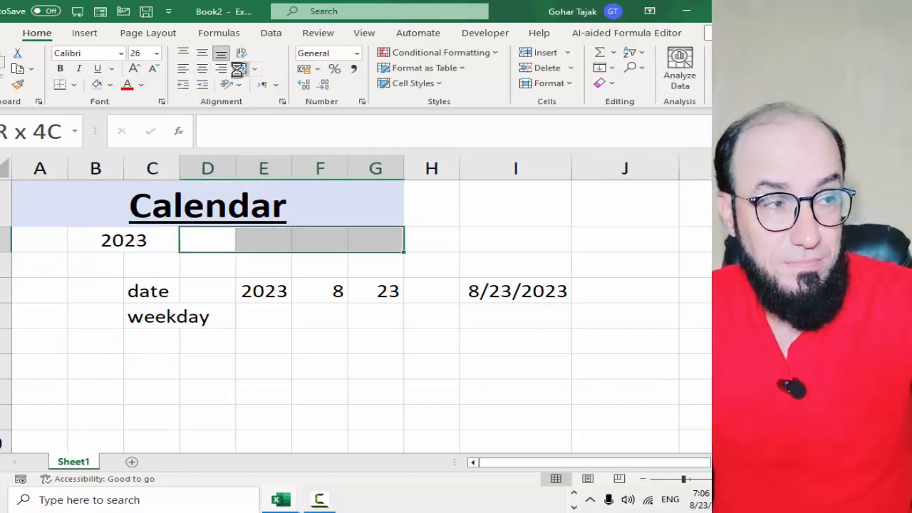
{"action": "left_click", "coordinate": [239, 72]}
{"action": "type", "text": "Aug"}
{"action": "key", "text": "Return"}
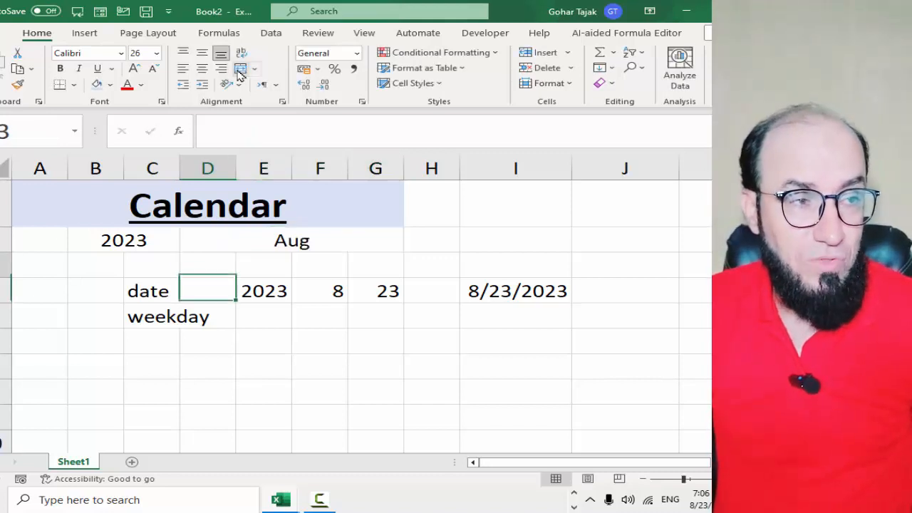
{"action": "key", "text": "Left"}
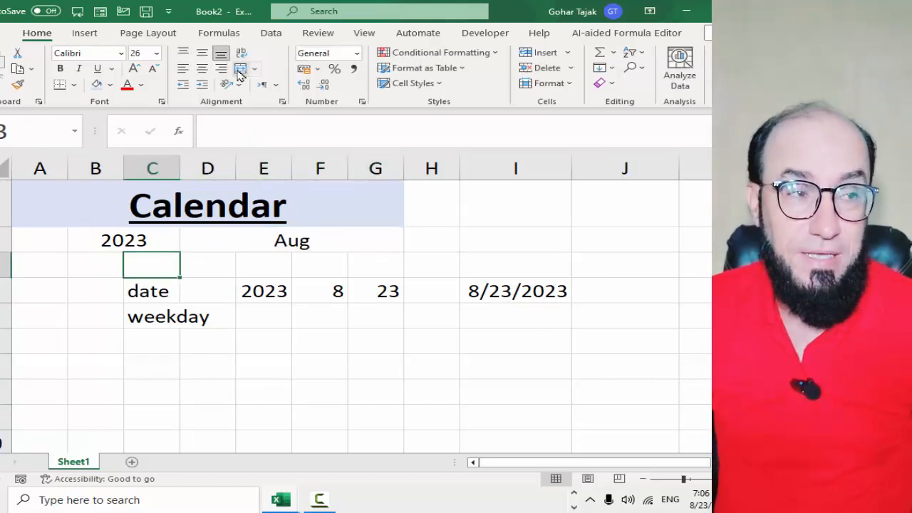
{"action": "key", "text": "Down"}
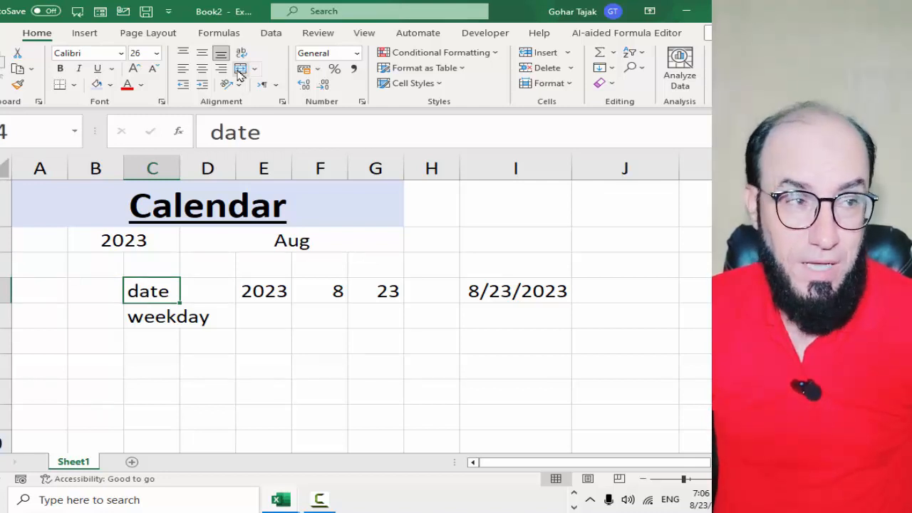
{"action": "key", "text": "Down"}
{"action": "key", "text": "Up"}
{"action": "key", "text": "Up"}
Enter the formula =DATE(B2,D2,1) in I3 to build the first day of the chosen month and year
{"action": "key", "text": "Right"}
{"action": "key", "text": "Right"}
{"action": "key", "text": "Right"}
{"action": "key", "text": "Right"}
{"action": "key", "text": "Right"}
{"action": "key", "text": "Right"}
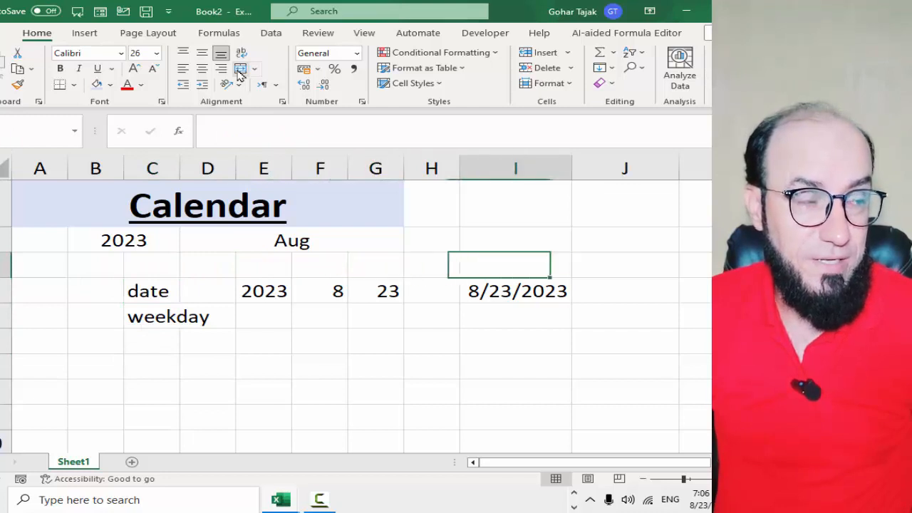
{"action": "type", "text": "=d"}
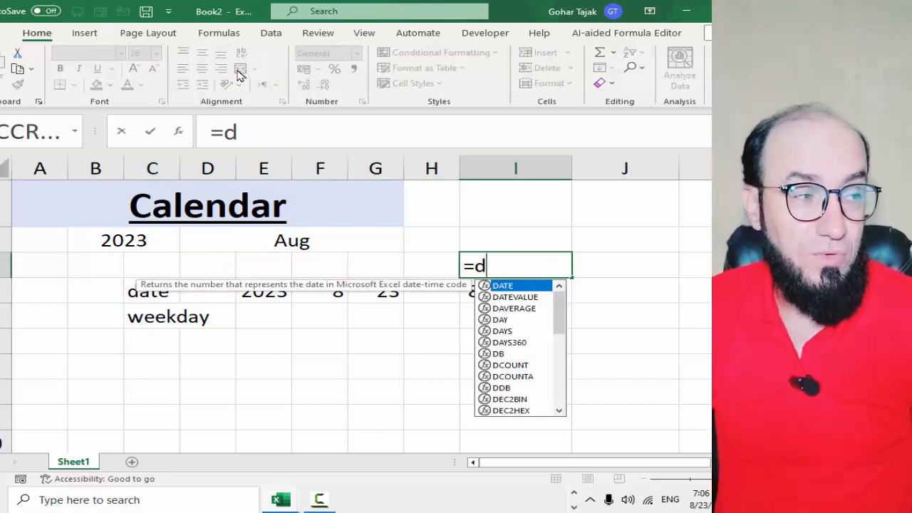
{"action": "type", "text": "at"}
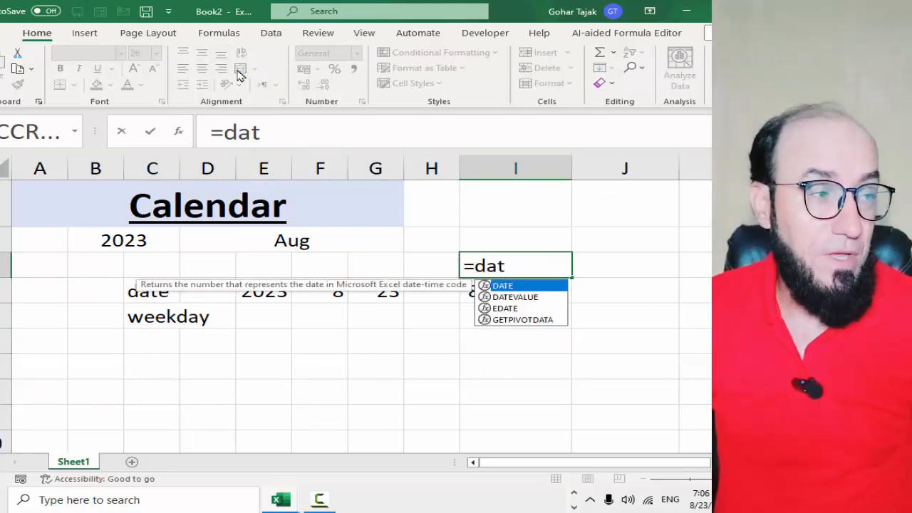
{"action": "key", "text": "Tab"}
{"action": "key", "text": "Left"}
{"action": "key", "text": "Left"}
{"action": "key", "text": "Left"}
{"action": "key", "text": "Left"}
{"action": "key", "text": "Left"}
{"action": "key", "text": "Left"}
{"action": "key", "text": "Left"}
{"action": "key", "text": "Up"}
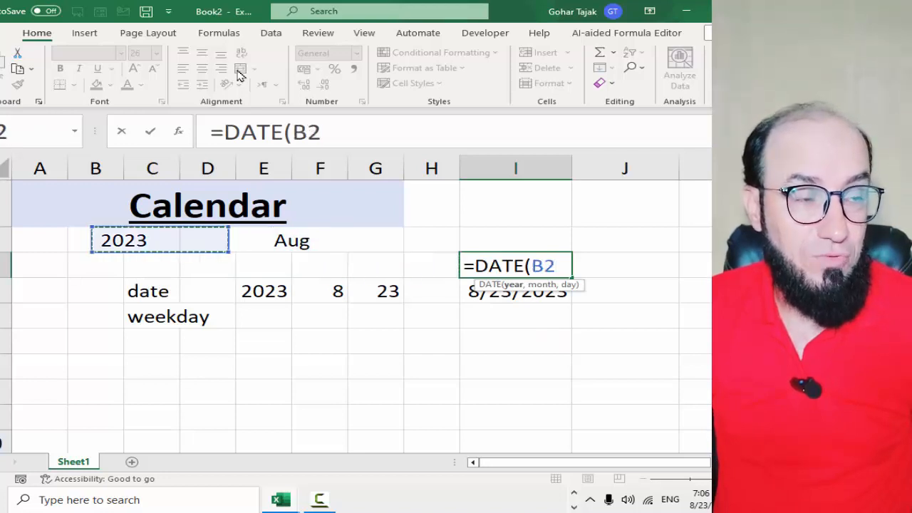
{"action": "type", "text": ","}
{"action": "key", "text": "Up"}
{"action": "key", "text": "Left"}
{"action": "key", "text": "Left"}
{"action": "key", "text": "Left"}
{"action": "key", "text": "Left"}
{"action": "key", "text": "Left"}
{"action": "key", "text": "Left"}
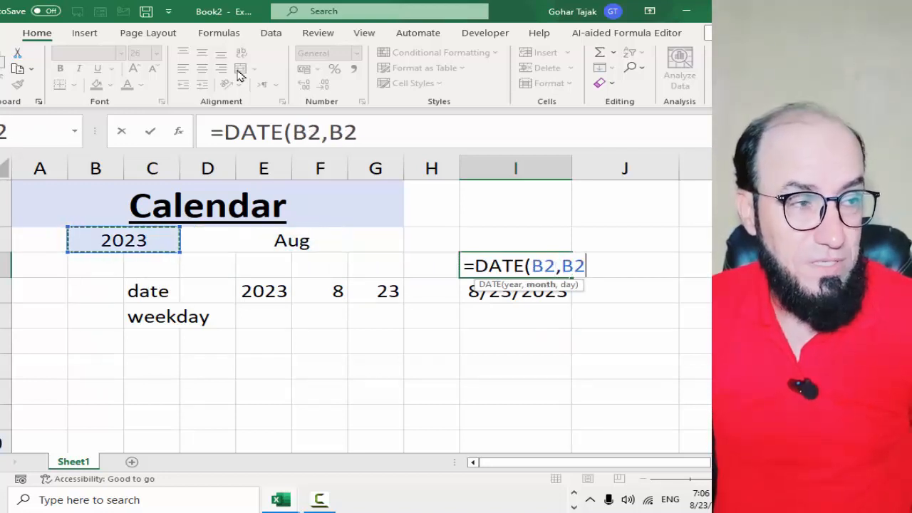
{"action": "key", "text": "Right"}
{"action": "type", "text": ",1"}
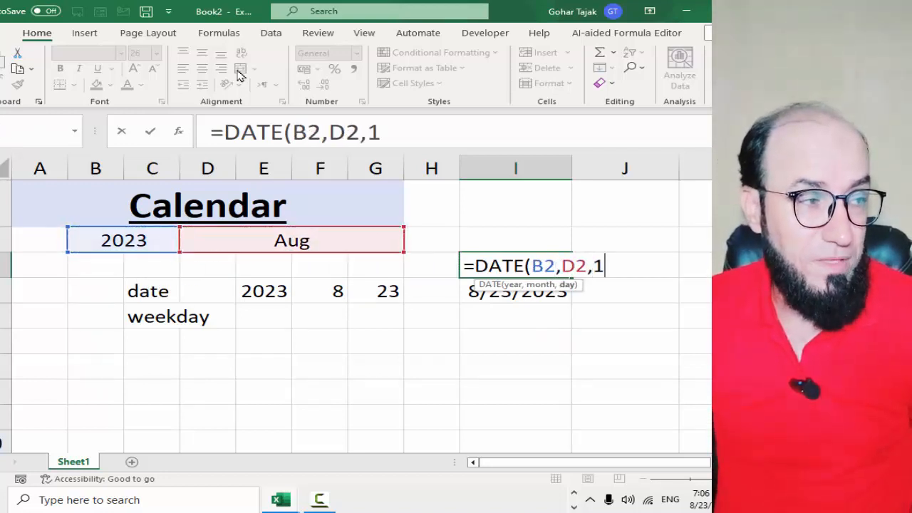
{"action": "key", "text": "Return"}
Examine the result of the DATE formula in I3 and the cells it refers to
{"action": "key", "text": "Left"}
{"action": "key", "text": "Left"}
{"action": "key", "text": "Left"}
{"action": "key", "text": "Left"}
{"action": "key", "text": "Left"}
{"action": "key", "text": "Up"}
{"action": "key", "text": "Right"}
{"action": "key", "text": "Right"}
{"action": "key", "text": "Right"}
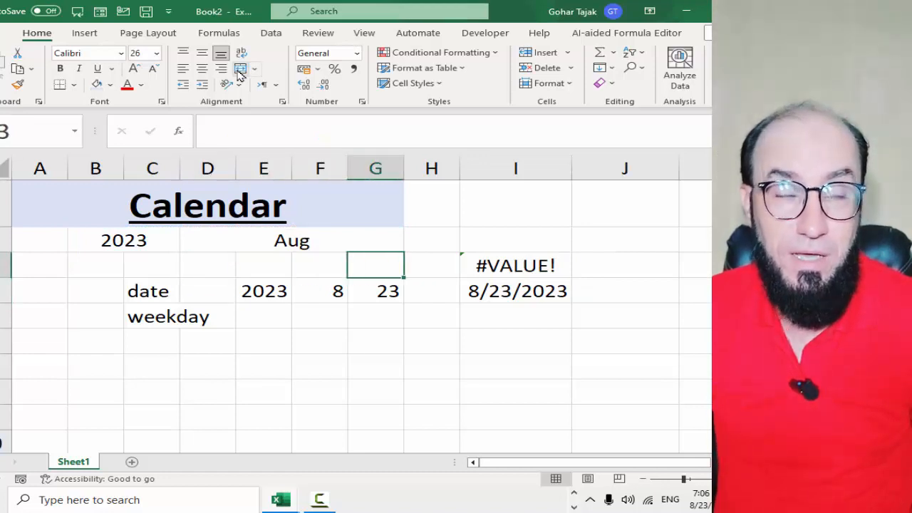
{"action": "key", "text": "Right"}
{"action": "key", "text": "Right"}
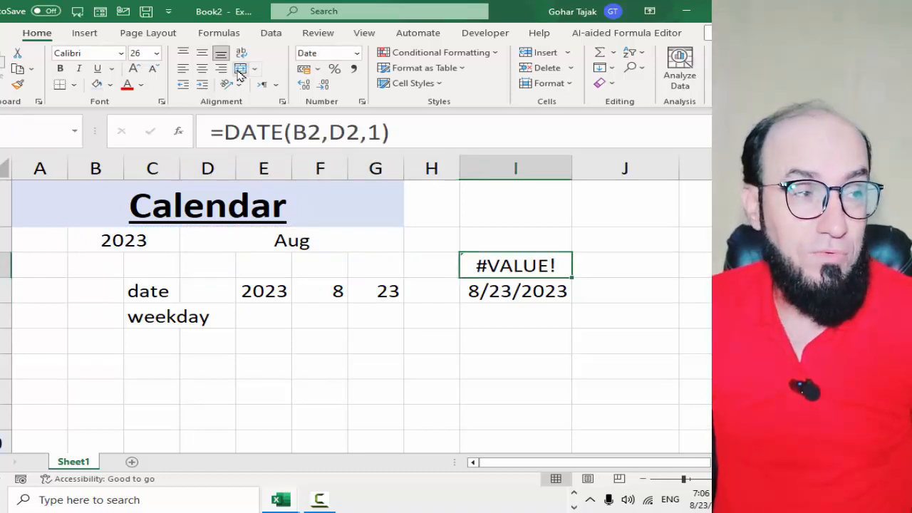
Set the month in the merged D2:G2 cell to the number 8 and check the date in I3
{"action": "key", "text": "Left"}
{"action": "key", "text": "Left"}
{"action": "key", "text": "Up"}
{"action": "key", "text": "Left"}
{"action": "key", "text": "Right"}
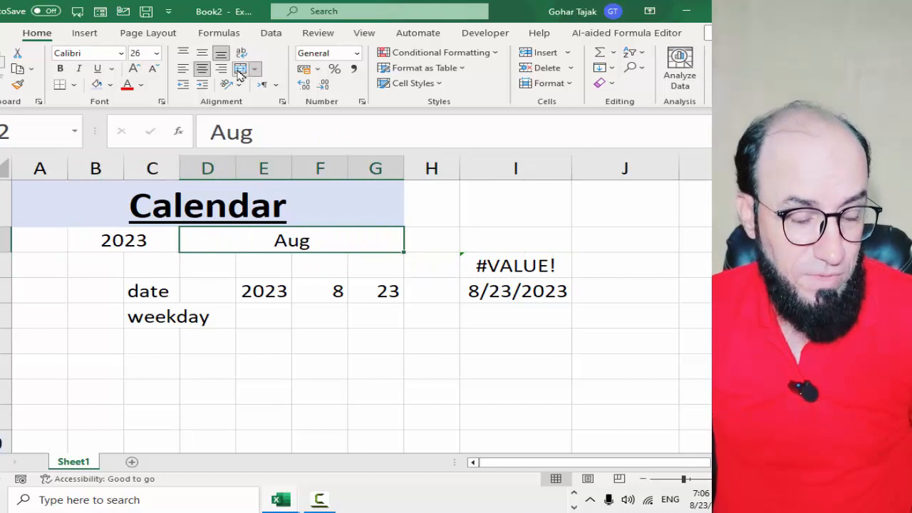
{"action": "type", "text": "8"}
{"action": "key", "text": "Return"}
{"action": "key", "text": "Right"}
{"action": "key", "text": "Right"}
{"action": "key", "text": "Right"}
{"action": "key", "text": "Right"}
{"action": "key", "text": "Right"}
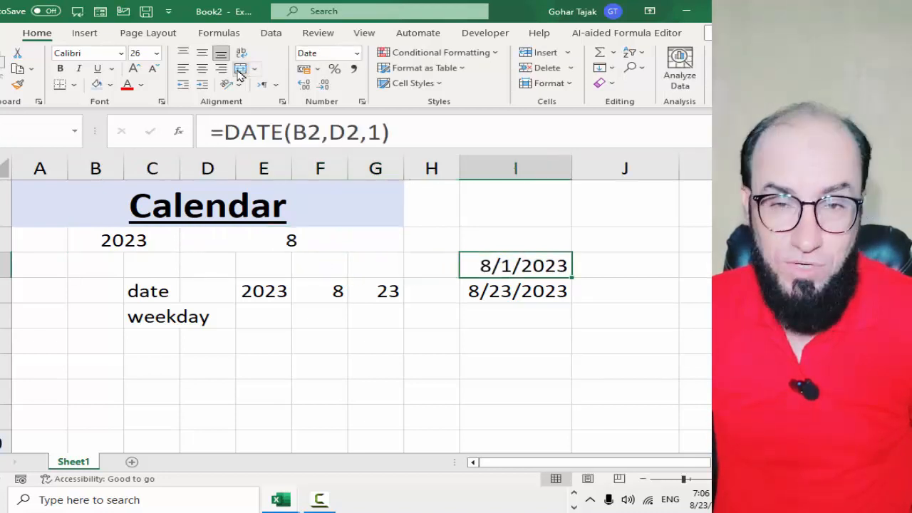
{"action": "key", "text": "Left"}
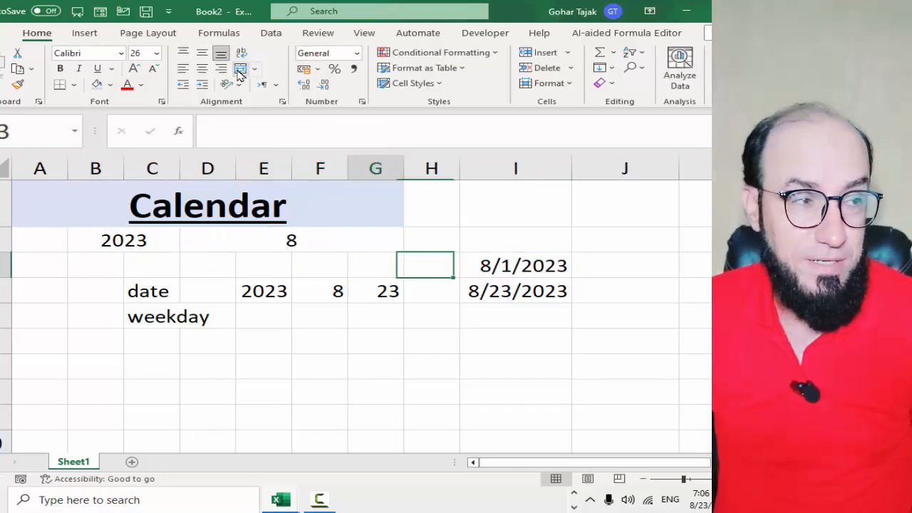
Enter "Aug" as the month in the merged D2:G2 cell and clear the DATE formula from I3
{"action": "key", "text": "Left"}
{"action": "key", "text": "Up"}
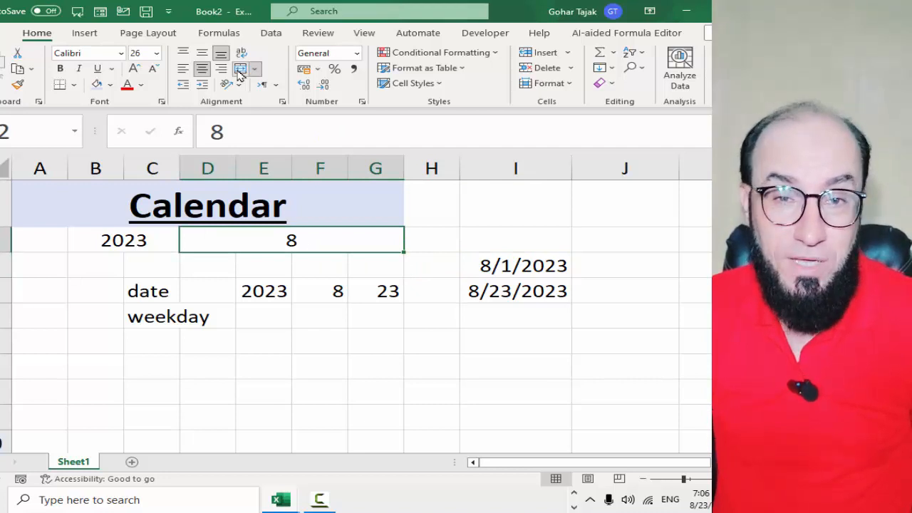
{"action": "type", "text": "Aug"}
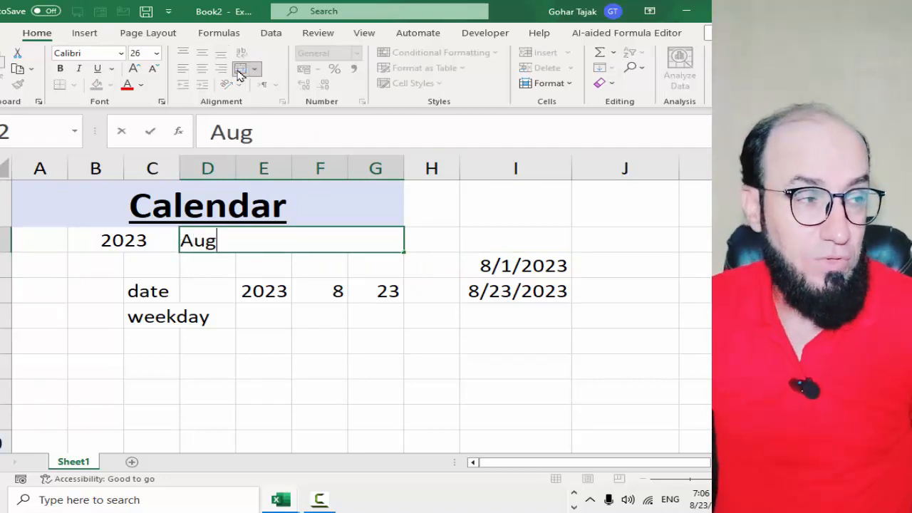
{"action": "key", "text": "Return"}
{"action": "key", "text": "Right"}
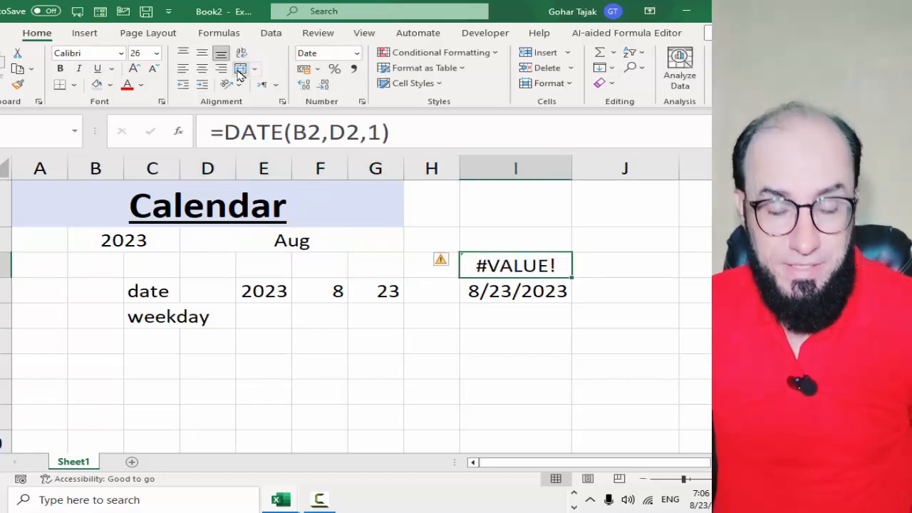
{"action": "key", "text": "Delete"}
Enter the formula =WEEKDAY(I4) in I5 to get the weekday number of the date in I4
{"action": "key", "text": "Down"}
{"action": "key", "text": "Left"}
{"action": "key", "text": "Left"}
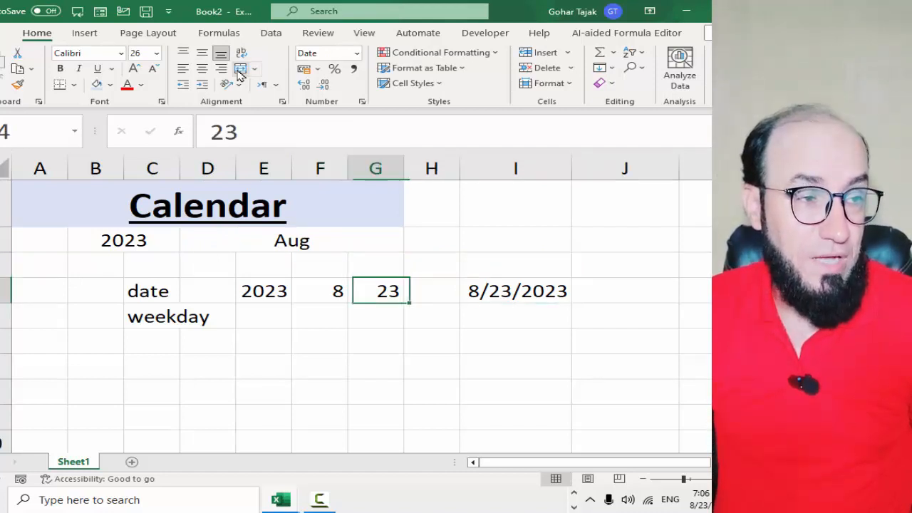
{"action": "key", "text": "Left"}
{"action": "key", "text": "Left"}
{"action": "key", "text": "Left"}
{"action": "key", "text": "Left"}
{"action": "key", "text": "Down"}
{"action": "key", "text": "Right"}
{"action": "key", "text": "Right"}
{"action": "key", "text": "Right"}
{"action": "key", "text": "Right"}
{"action": "key", "text": "Right"}
{"action": "key", "text": "Right"}
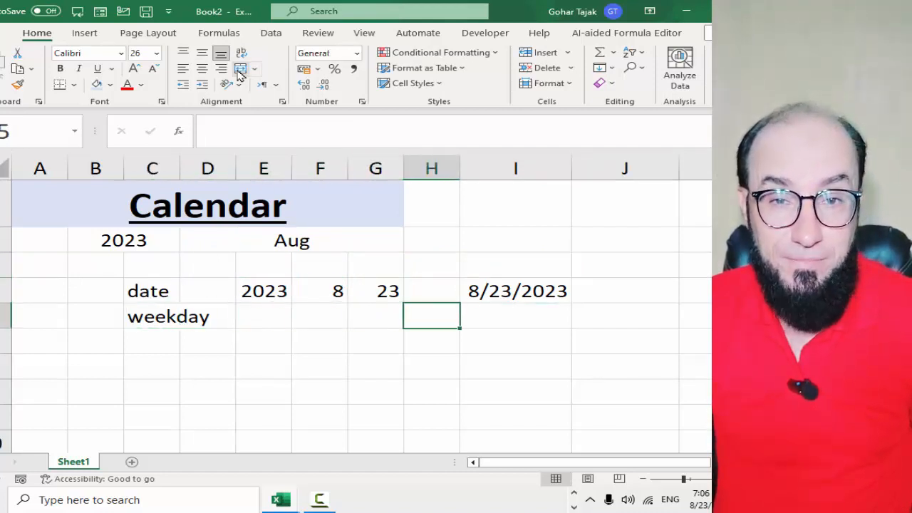
{"action": "type", "text": "=week"}
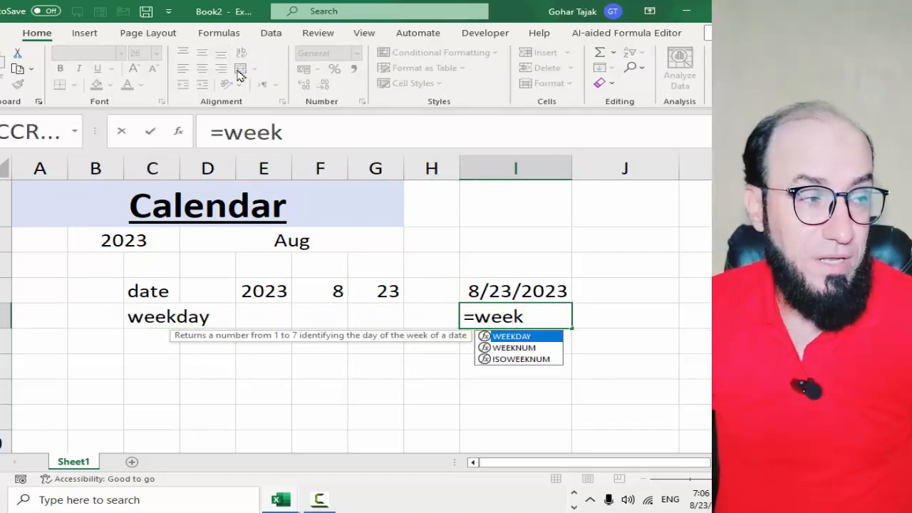
{"action": "type", "text": "d"}
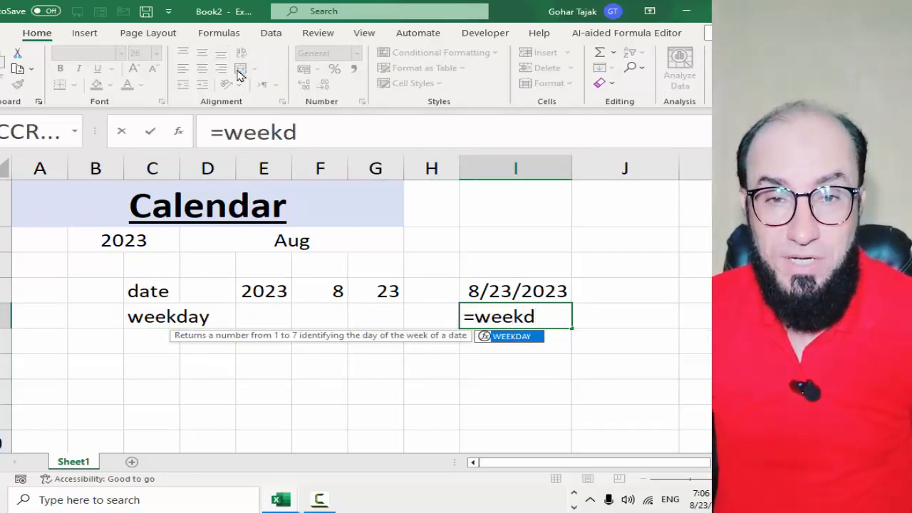
{"action": "key", "text": "Tab"}
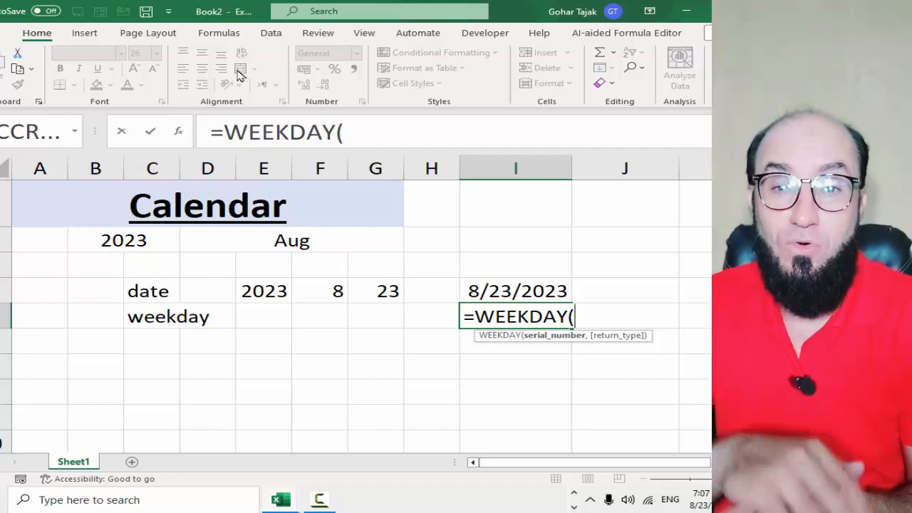
{"action": "key", "text": "Up"}
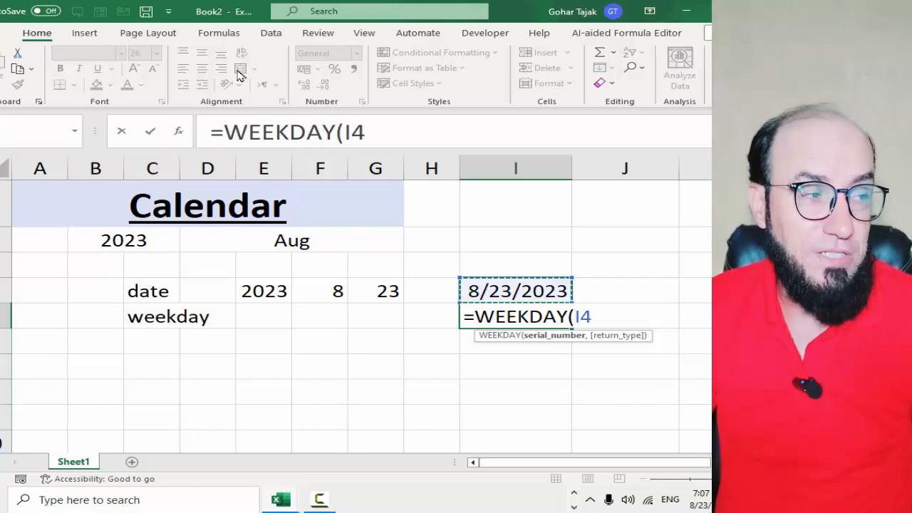
{"action": "key", "text": "ctrl+Return"}
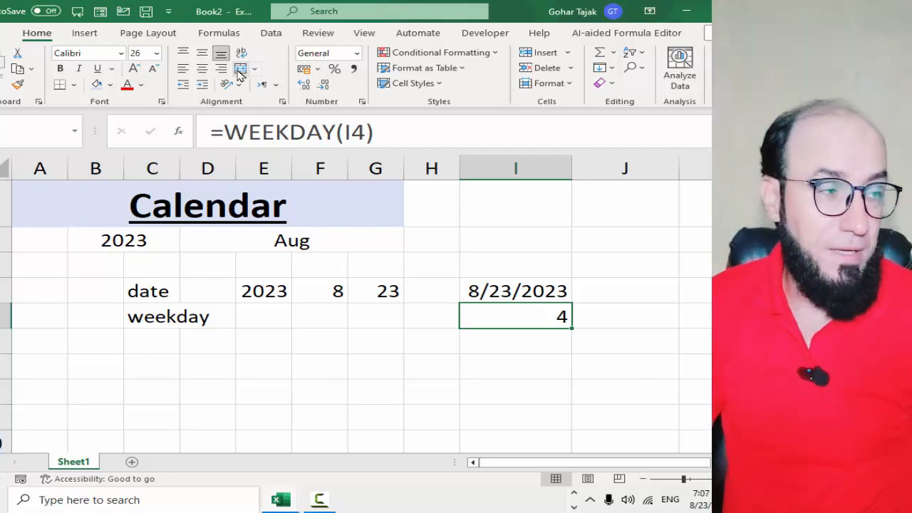
Examine the WEEKDAY formula in I5 and check the weekday of August 23, 2023 in the system calendar
{"action": "key", "text": "F2"}
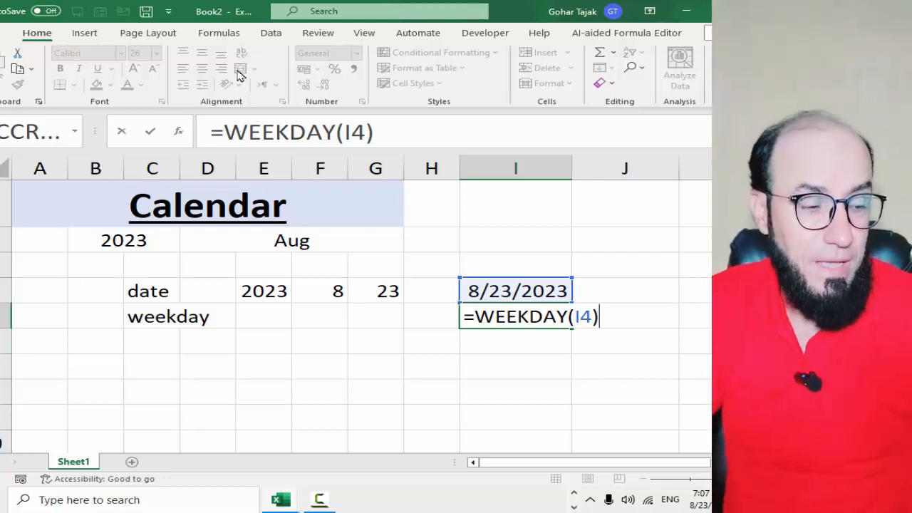
{"action": "key", "text": "ctrl+Return"}
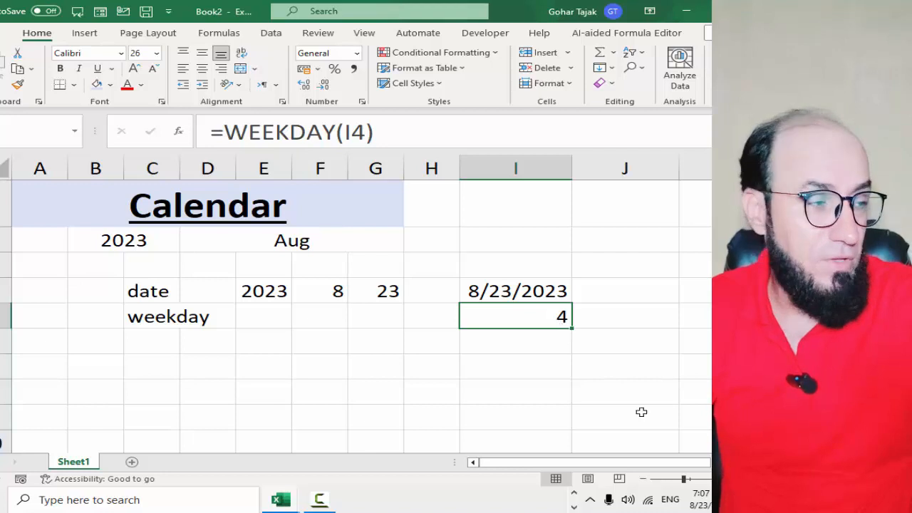
{"action": "left_click", "coordinate": [706, 506]}
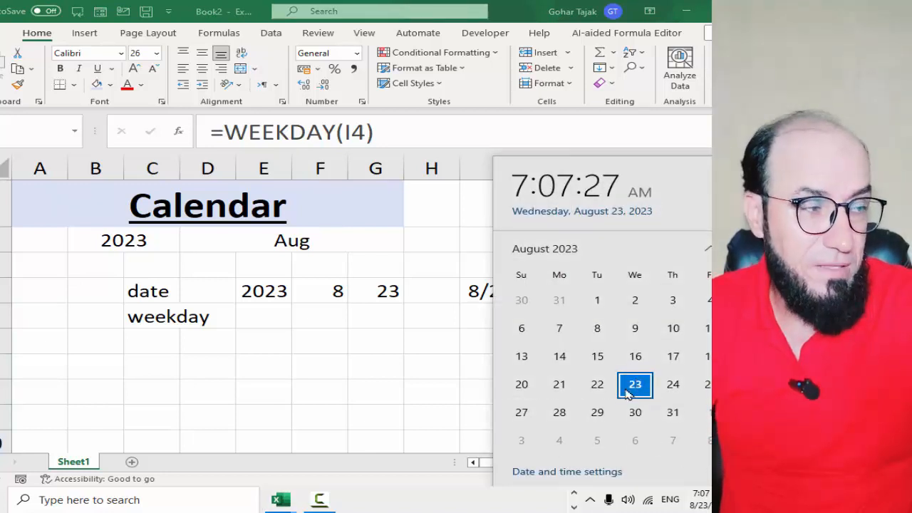
{"action": "key", "text": "Escape"}
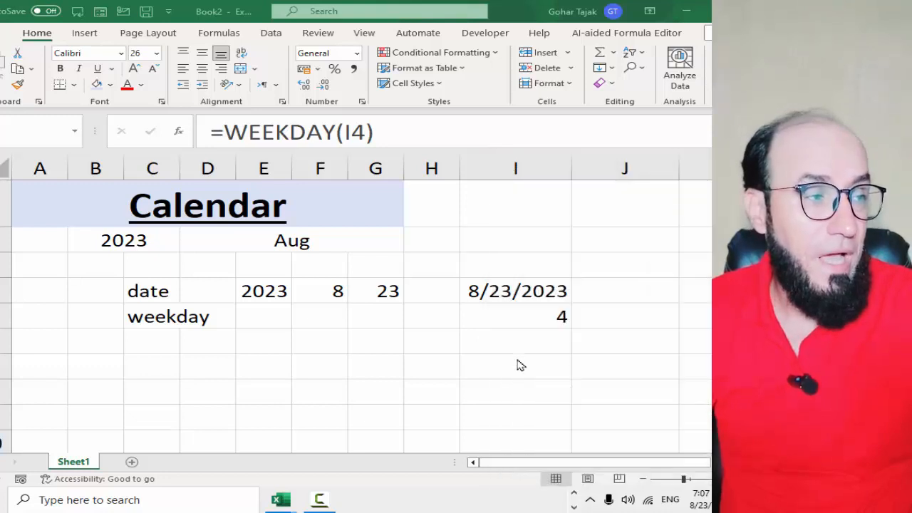
Add return type 1 to the WEEKDAY formula in I5, making it =WEEKDAY(I4,1)
{"action": "key", "text": "F2"}
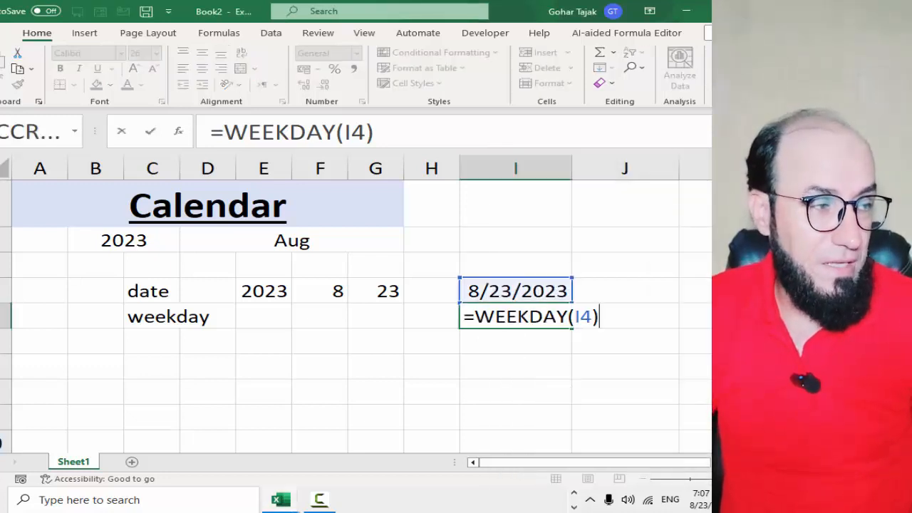
{"action": "type", "text": ",21"}
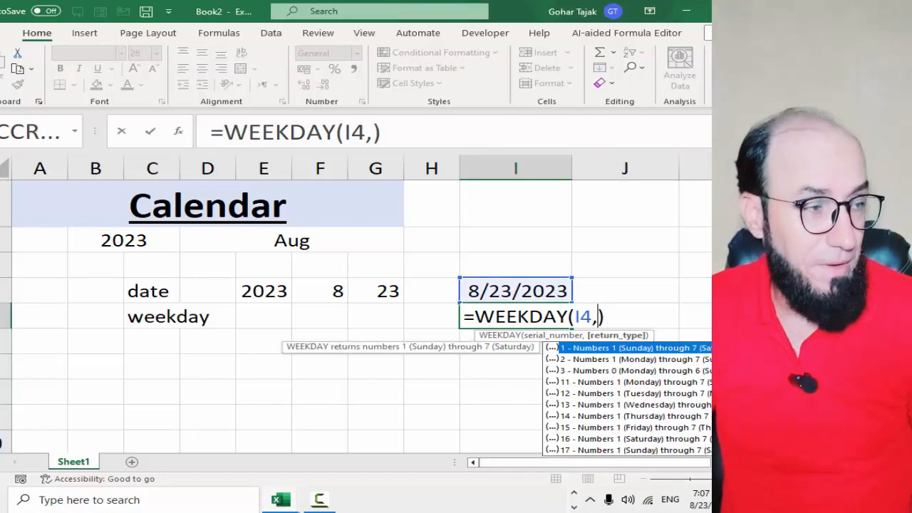
{"action": "key", "text": "BackSpace"}
{"action": "key", "text": "BackSpace"}
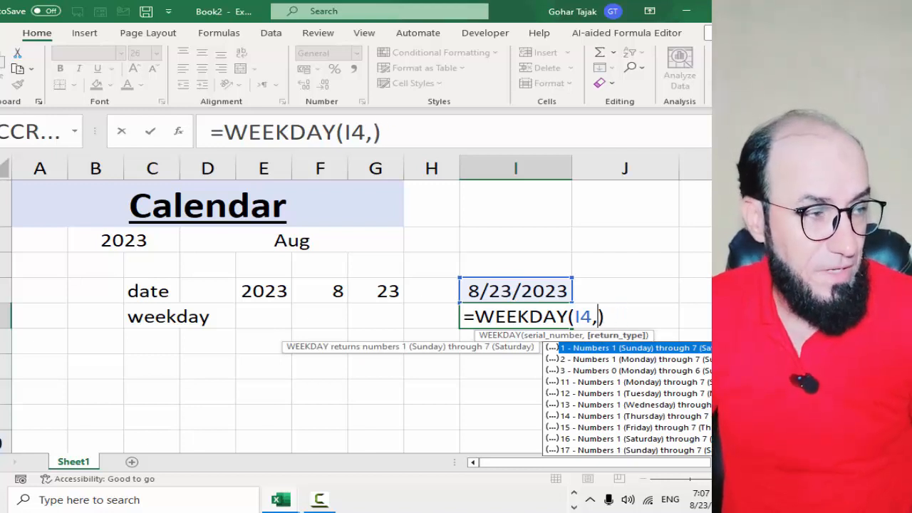
{"action": "type", "text": "1"}
{"action": "key", "text": "Return"}
{"action": "key", "text": "Up"}
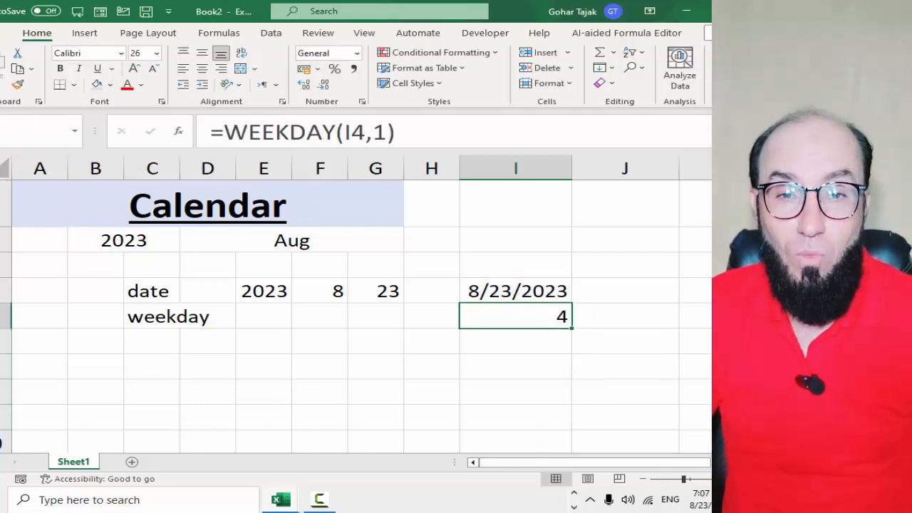
Change the return type in the I5 formula to 2, making it =WEEKDAY(I4,2)
{"action": "key", "text": "F2"}
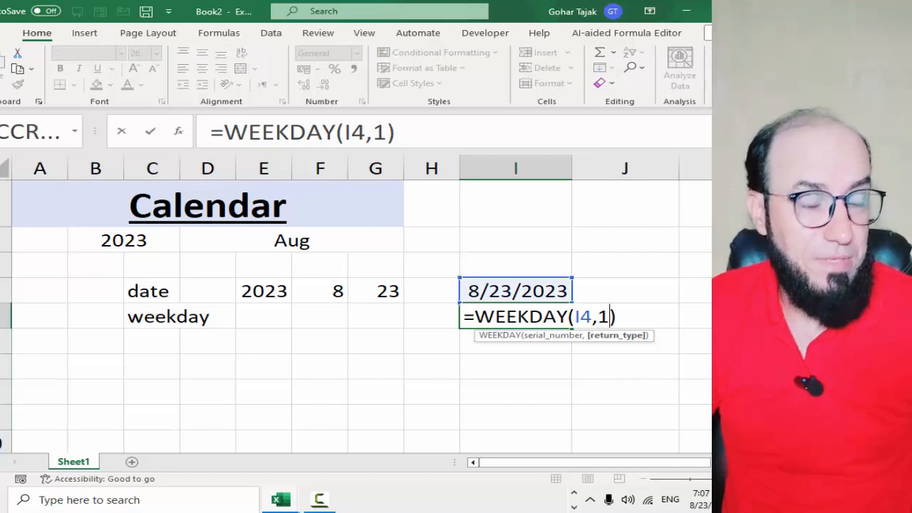
{"action": "key", "text": "BackSpace"}
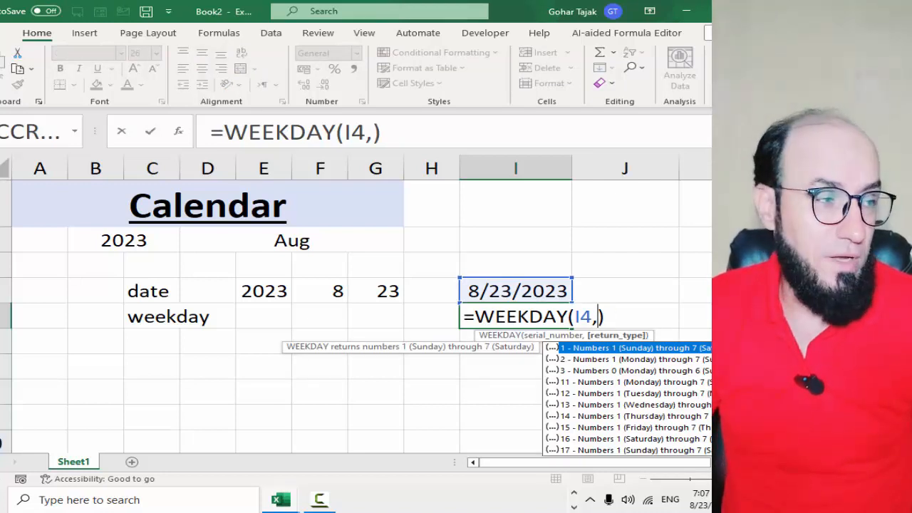
{"action": "type", "text": "2"}
{"action": "key", "text": "Return"}
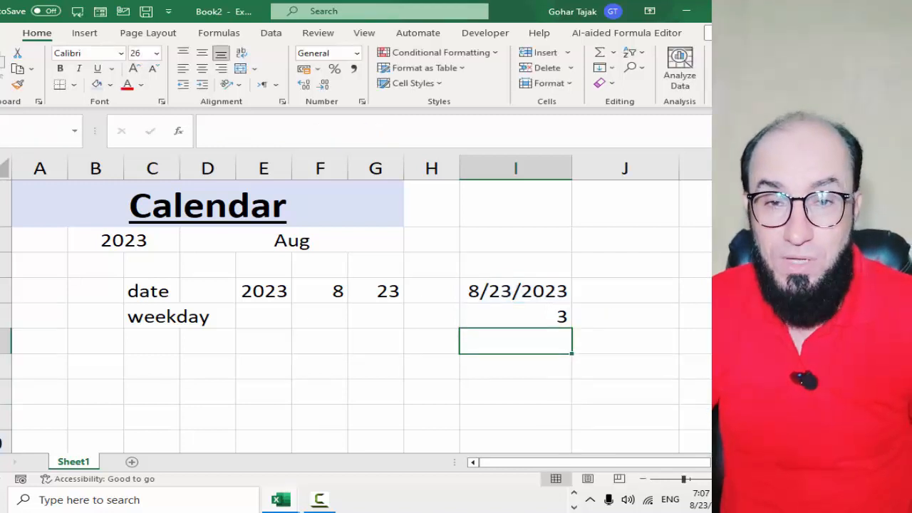
{"action": "key", "text": "Up"}
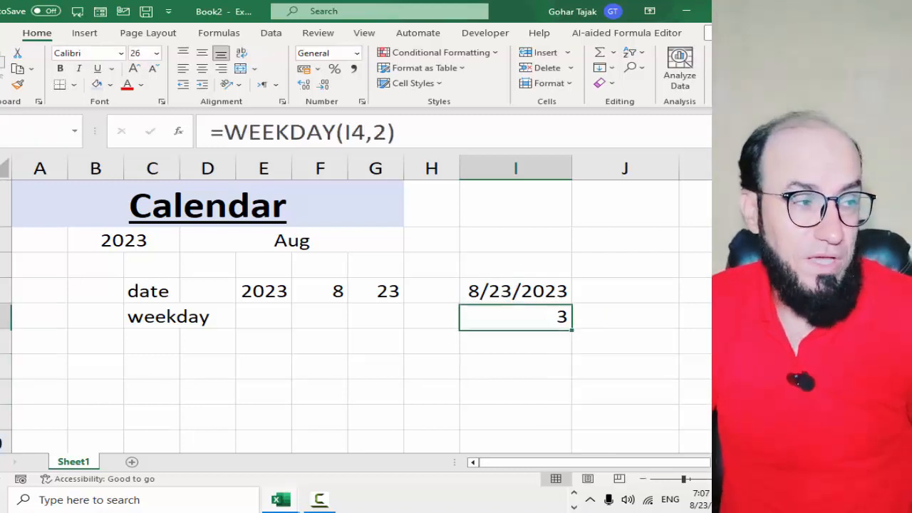
Compare the Monday-based weekday number in I5 with the position of August 23 in the system calendar
{"action": "left_click", "coordinate": [705, 504]}
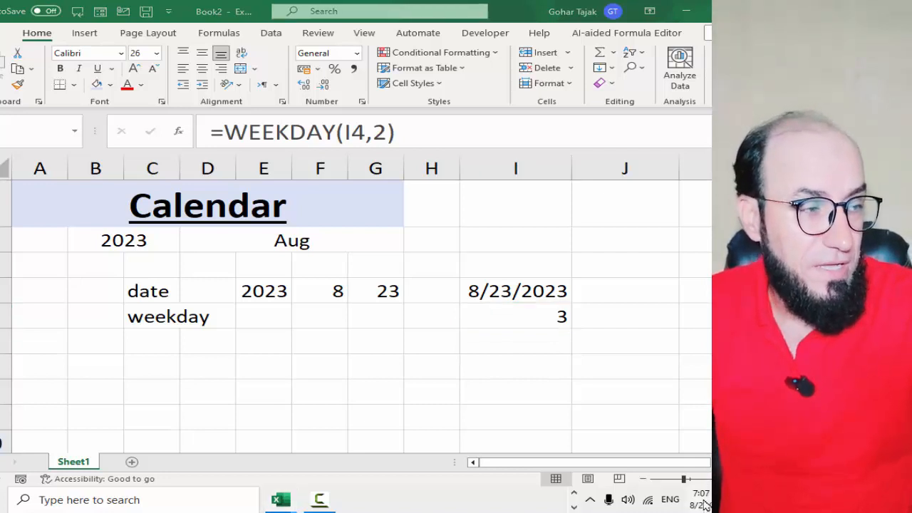
{"action": "key", "text": "Escape"}
{"action": "left_click", "coordinate": [558, 322]}
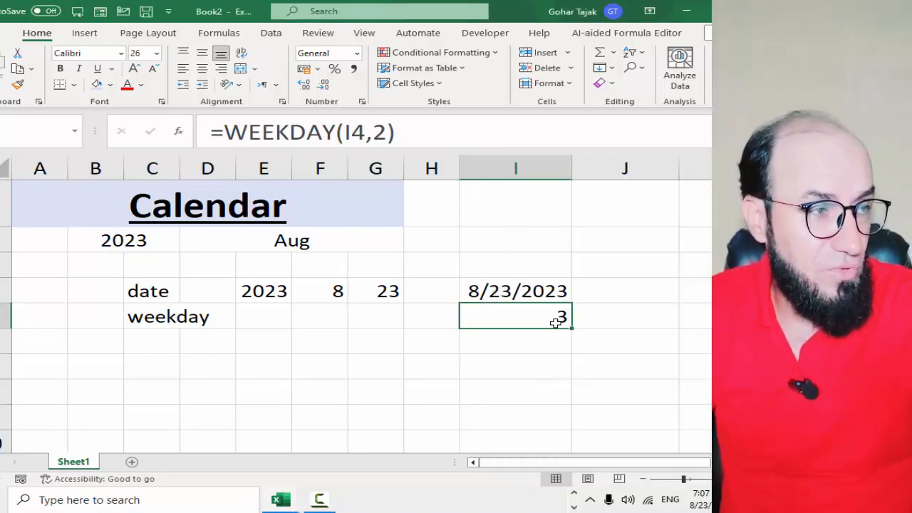
{"action": "double_click", "coordinate": [558, 322]}
{"action": "key", "text": "Escape"}
{"action": "left_click", "coordinate": [703, 508]}
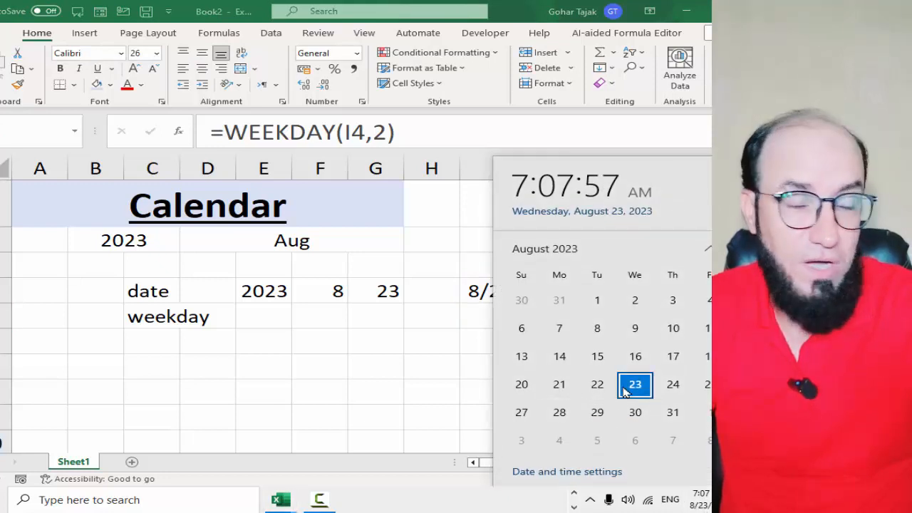
{"action": "key", "text": "Escape"}
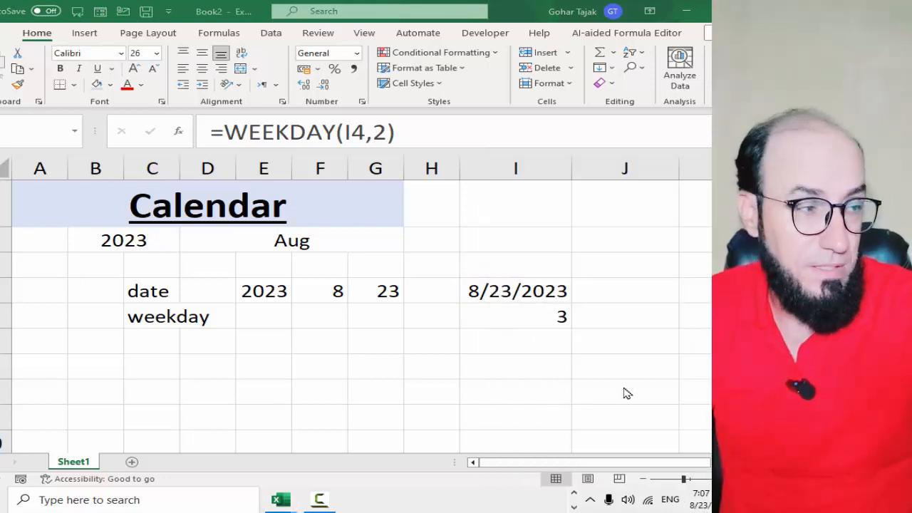
{"action": "left_click", "coordinate": [549, 321]}
{"action": "left_click", "coordinate": [532, 292]}
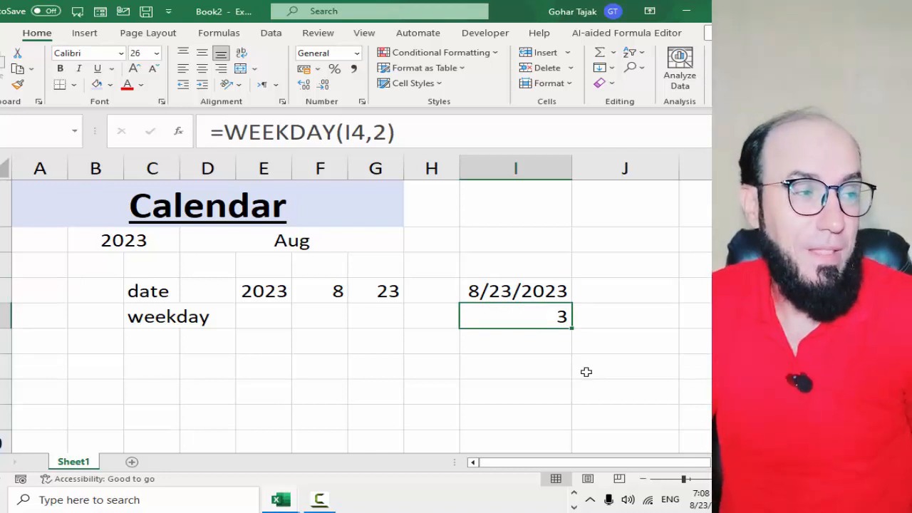
Clear the date and weekday examples from rows 4 and 5
{"action": "key", "text": "Left"}
{"action": "key", "text": "Left"}
{"action": "key", "text": "Left"}
{"action": "key", "text": "Left"}
{"action": "key", "text": "Left"}
{"action": "key", "text": "Left"}
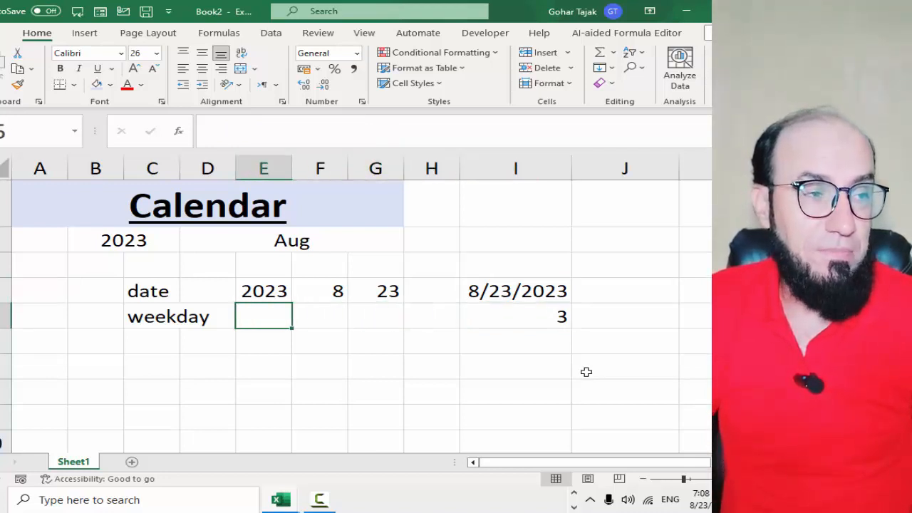
{"action": "key", "text": "Up"}
{"action": "key", "text": "shift+space"}
{"action": "key", "text": "shift+Down"}
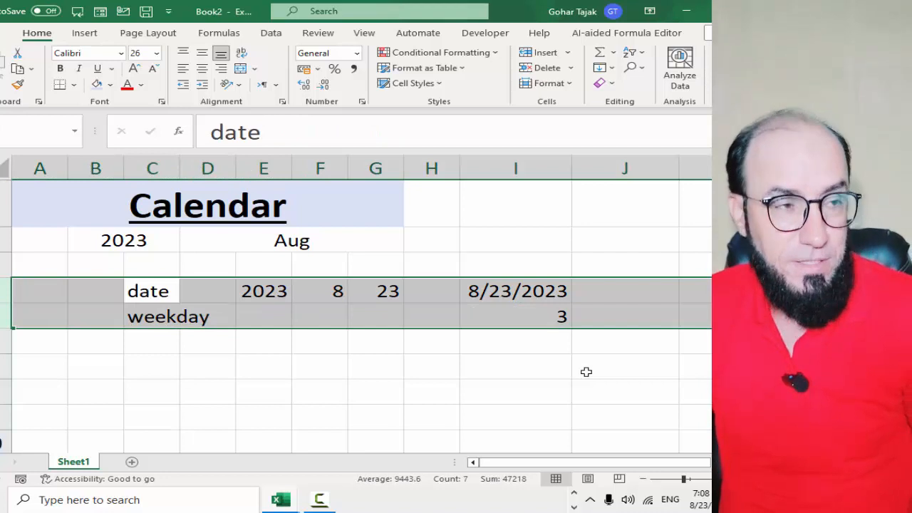
{"action": "key", "text": "Delete"}
Enter "Sun" in B4 and fill the weekday names across to "Sat" in H4
{"action": "key", "text": "Left"}
{"action": "type", "text": "Sun"}
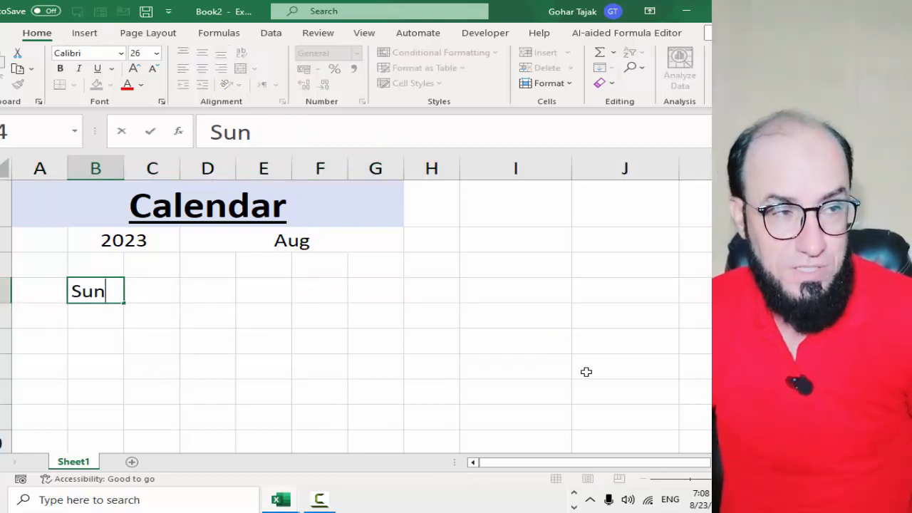
{"action": "key", "text": "Tab"}
{"action": "type", "text": "Mo"}
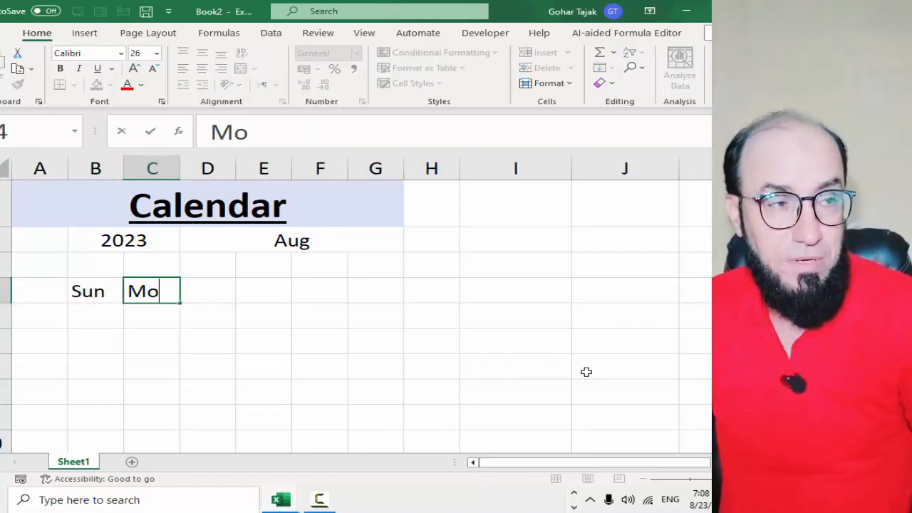
{"action": "key", "text": "Escape"}
{"action": "key", "text": "Left"}
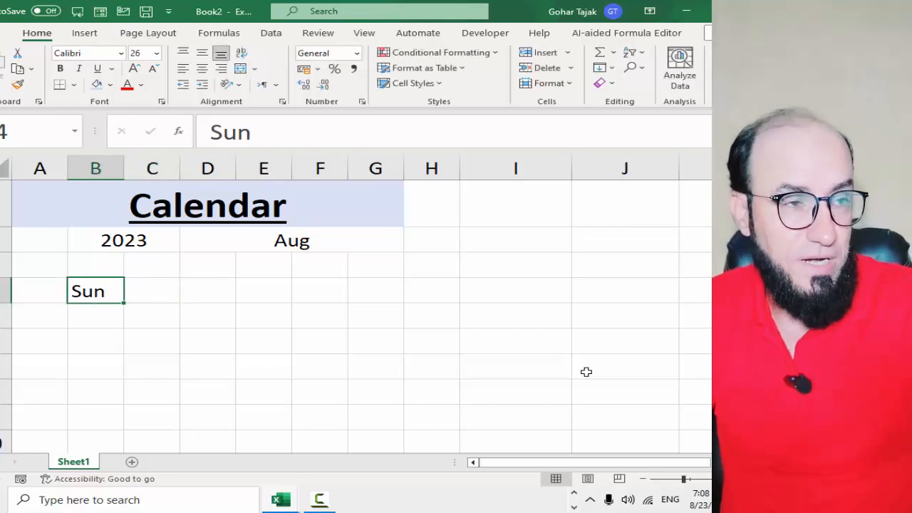
{"action": "left_click_drag", "start_coordinate": [127, 307], "coordinate": [450, 303]}
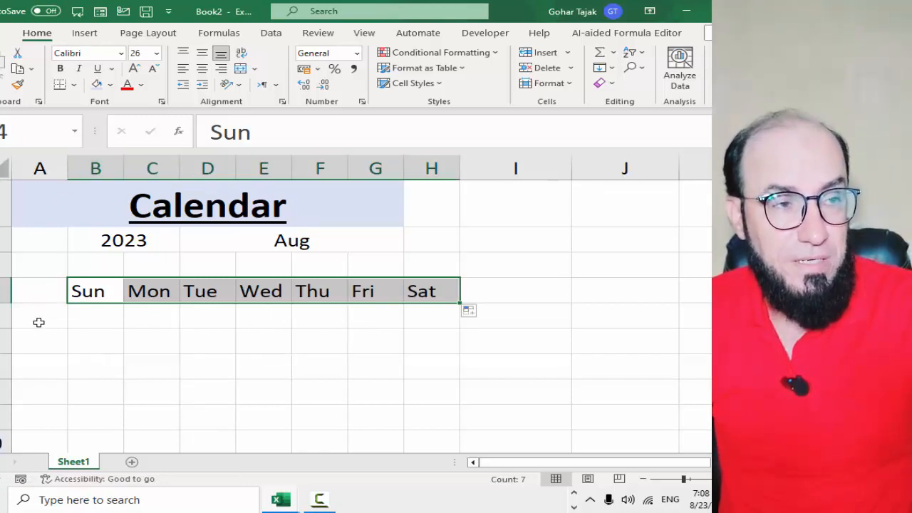
Enter "Jan" in A6 and fill the month names down to "Dec" in A17
{"action": "left_click", "coordinate": [37, 331]}
{"action": "type", "text": "Au"}
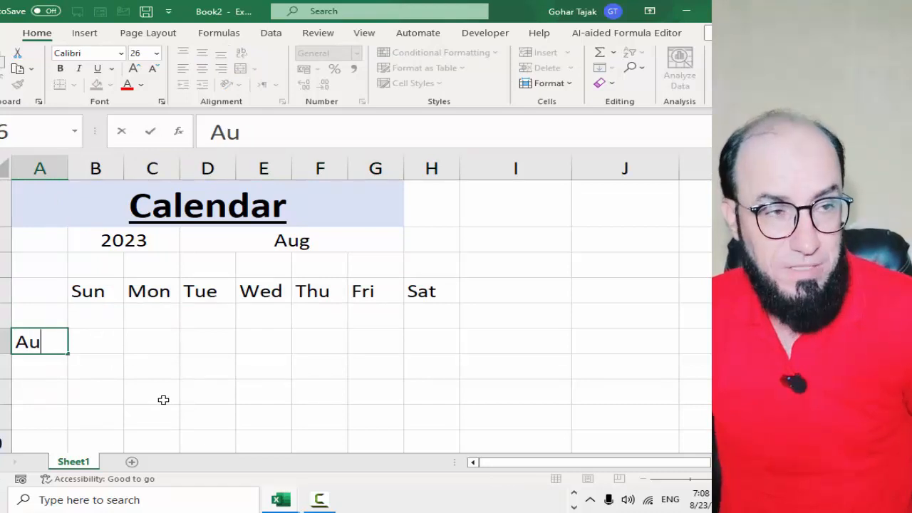
{"action": "key", "text": "Return"}
{"action": "key", "text": "Up"}
{"action": "type", "text": "Ja"}
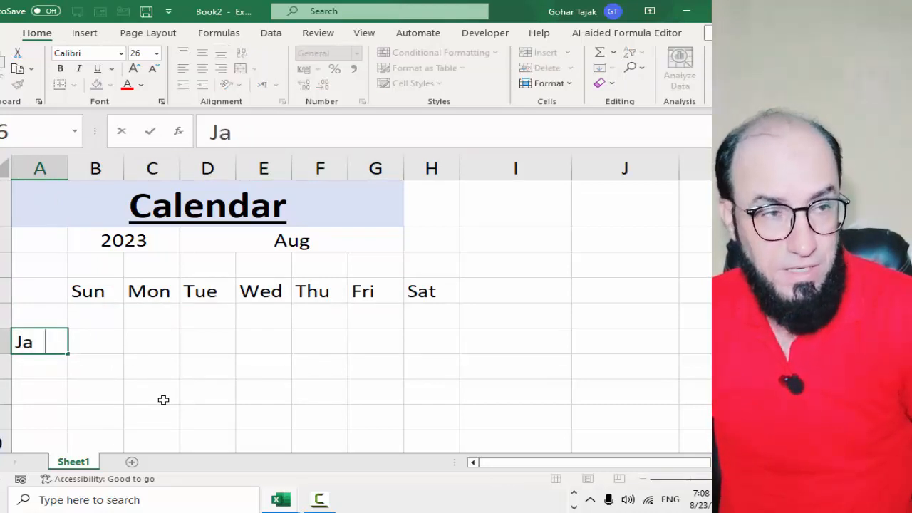
{"action": "key", "text": "ctrl+Return"}
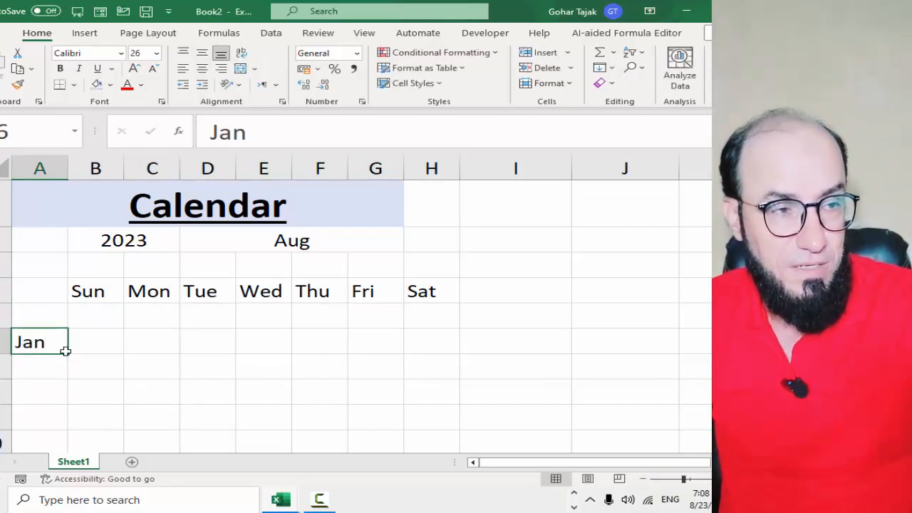
{"action": "left_click_drag", "start_coordinate": [65, 351], "coordinate": [67, 429]}
{"action": "scroll", "coordinate": [123, 383], "scroll_direction": "up", "scroll_amount": 3}
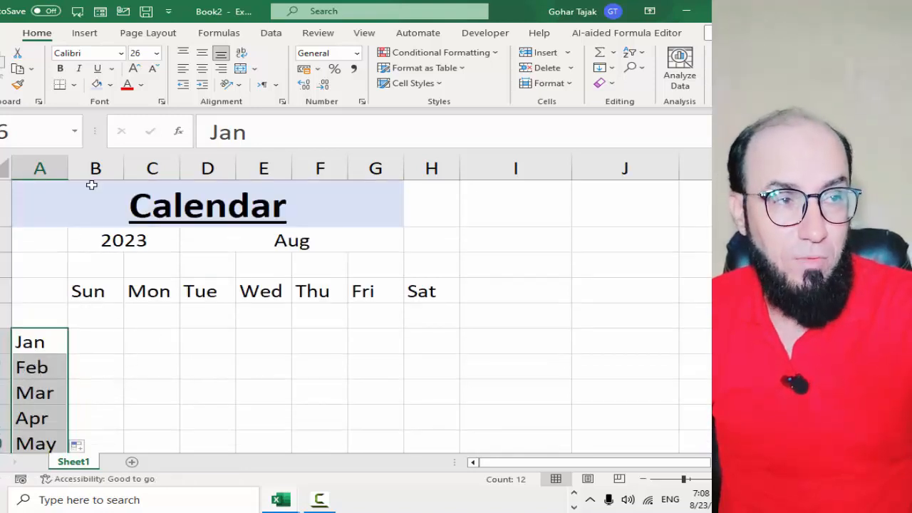
Insert a blank column before column B so that the weekday headers start in column C
{"action": "left_click", "coordinate": [95, 167]}
{"action": "right_click", "coordinate": [100, 169]}
{"action": "left_click", "coordinate": [143, 300]}
{"action": "left_click", "coordinate": [143, 312]}
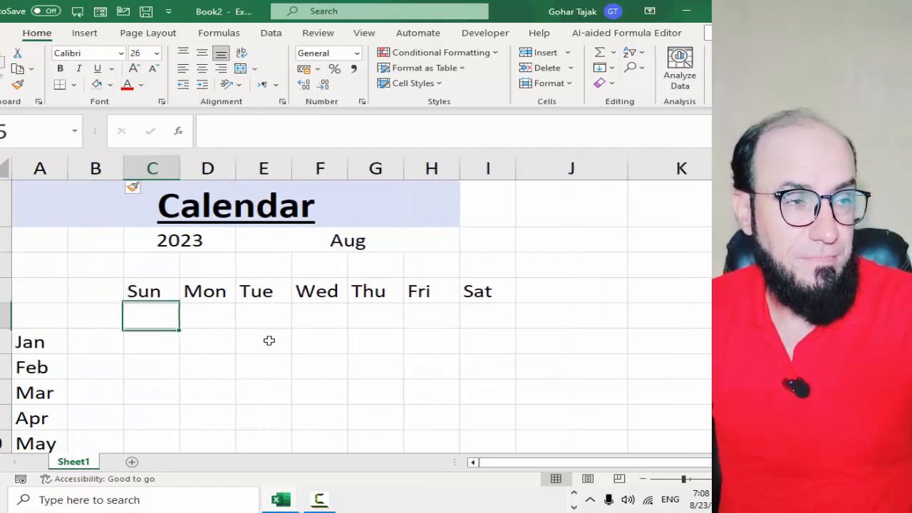
Review the year in C2, the month name in E2, the month list in A6:A17 and the weekday headers
{"action": "left_click", "coordinate": [316, 242]}
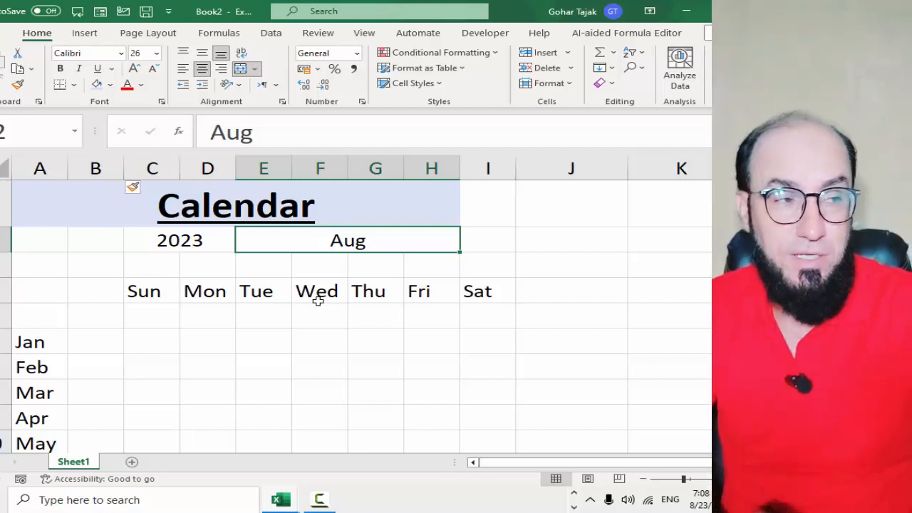
{"action": "left_click", "coordinate": [166, 319]}
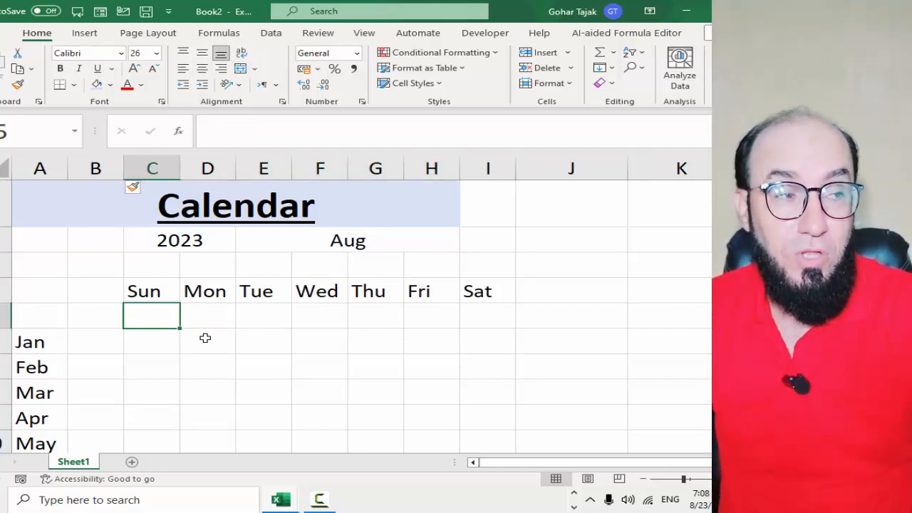
{"action": "left_click", "coordinate": [318, 243]}
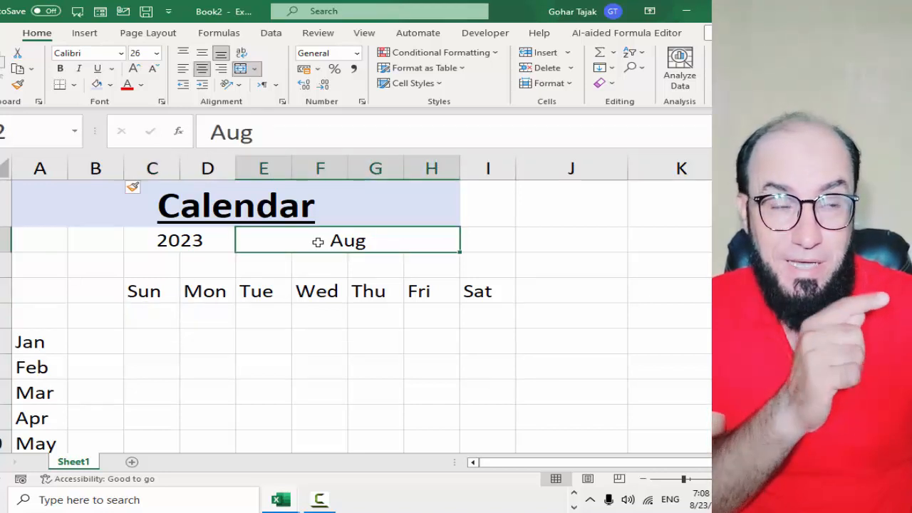
{"action": "left_click", "coordinate": [61, 350]}
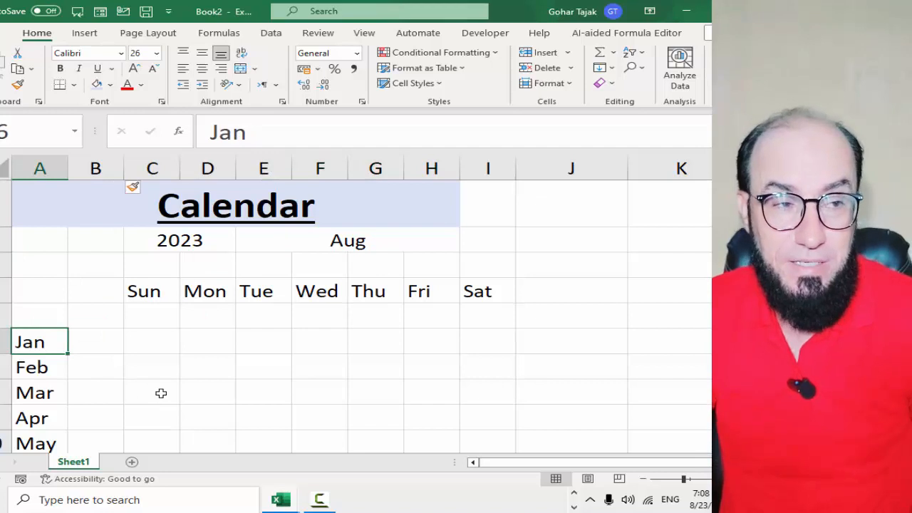
{"action": "key", "text": "ctrl+shift+Down"}
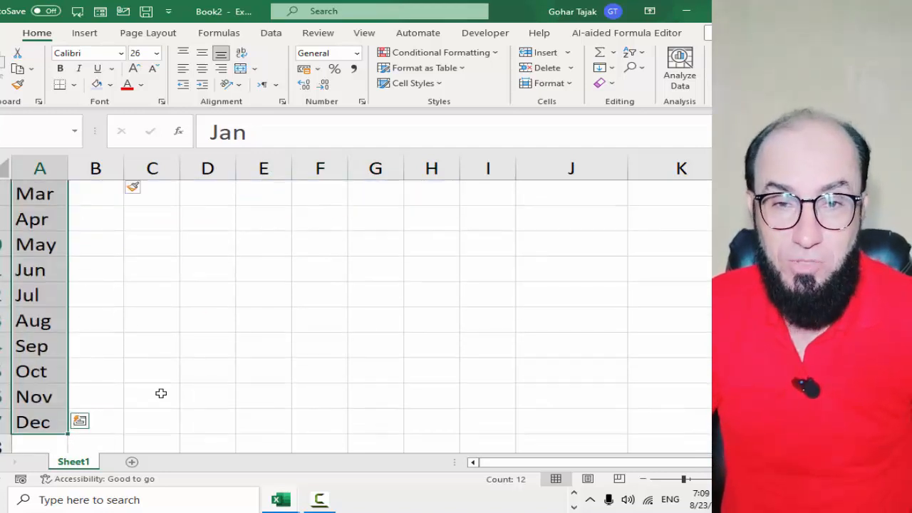
{"action": "key", "text": "Up"}
{"action": "key", "text": "Up"}
{"action": "key", "text": "Up"}
{"action": "key", "text": "Up"}
{"action": "key", "text": "Up"}
{"action": "key", "text": "Right"}
{"action": "key", "text": "Right"}
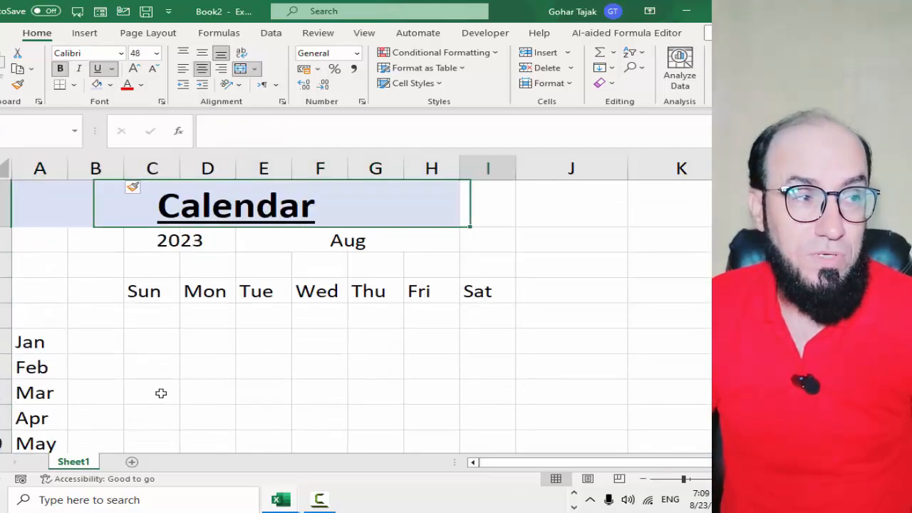
{"action": "key", "text": "Down"}
{"action": "key", "text": "Down"}
{"action": "key", "text": "Left"}
{"action": "key", "text": "Left"}
{"action": "key", "text": "Up"}
{"action": "key", "text": "Left"}
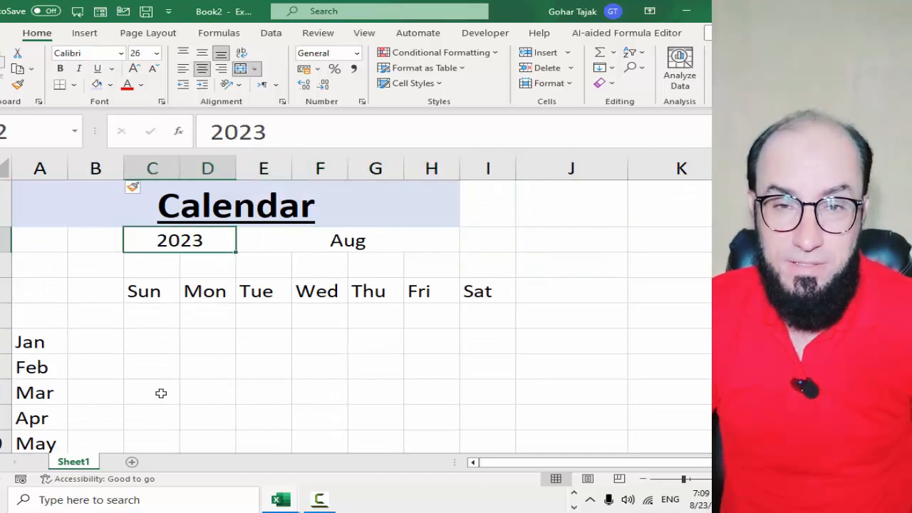
{"action": "key", "text": "Down"}
{"action": "key", "text": "Left"}
{"action": "key", "text": "Down"}
{"action": "key", "text": "Down"}
{"action": "key", "text": "Left"}
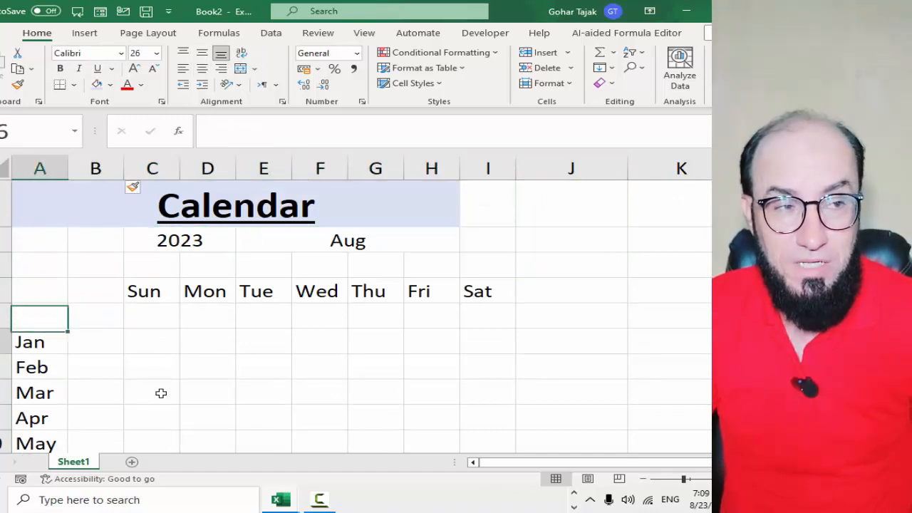
{"action": "key", "text": "Down"}
{"action": "key", "text": "ctrl+shift+Down"}
{"action": "key", "text": "Up"}
{"action": "key", "text": "Up"}
{"action": "key", "text": "Up"}
{"action": "key", "text": "Up"}
{"action": "key", "text": "Up"}
{"action": "key", "text": "Right"}
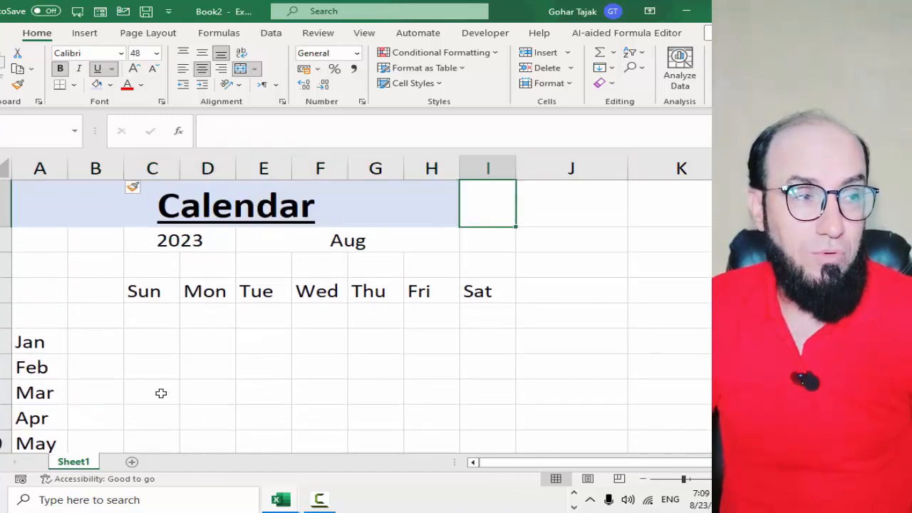
{"action": "key", "text": "Down"}
{"action": "key", "text": "Down"}
{"action": "key", "text": "Right"}
{"action": "key", "text": "Down"}
{"action": "key", "text": "Left"}
{"action": "key", "text": "Left"}
{"action": "key", "text": "Left"}
{"action": "key", "text": "Left"}
{"action": "key", "text": "Left"}
{"action": "key", "text": "Left"}
{"action": "key", "text": "Left"}
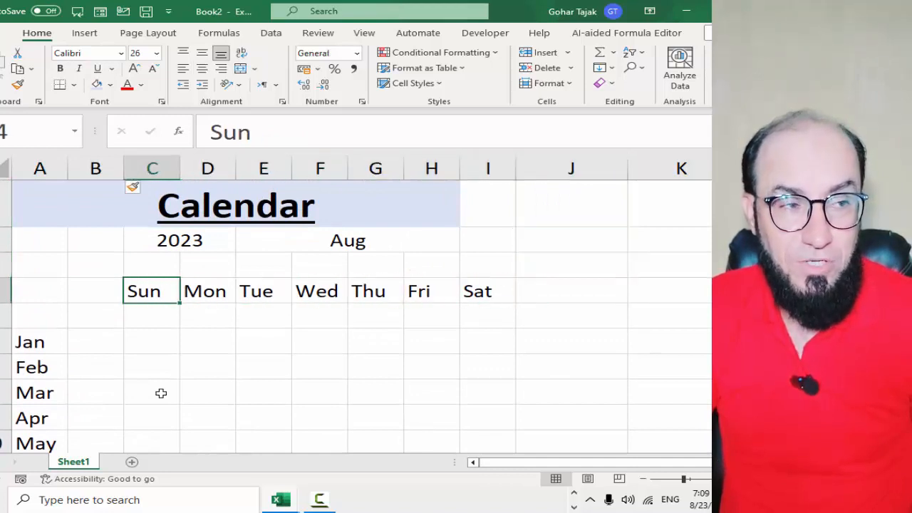
Enter =DATE(C2,E2,1) in C5 to build the first day of the selected month
{"action": "key", "text": "Down"}
{"action": "type", "text": "=dat"}
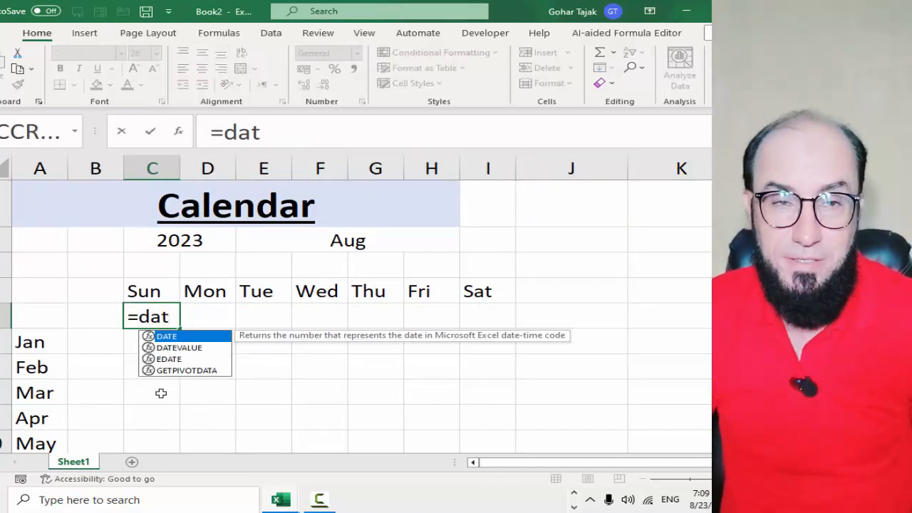
{"action": "key", "text": "Tab"}
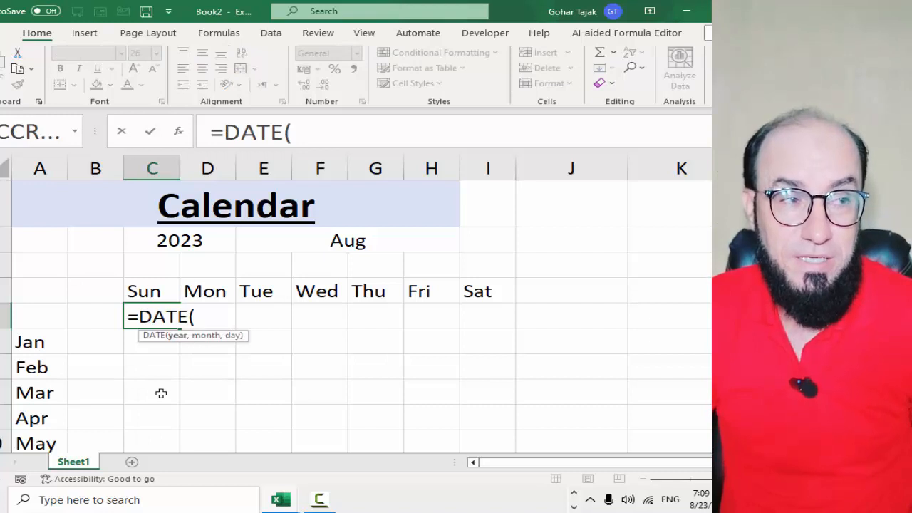
{"action": "key", "text": "Up"}
{"action": "key", "text": "Up"}
{"action": "key", "text": "Up"}
{"action": "type", "text": ","}
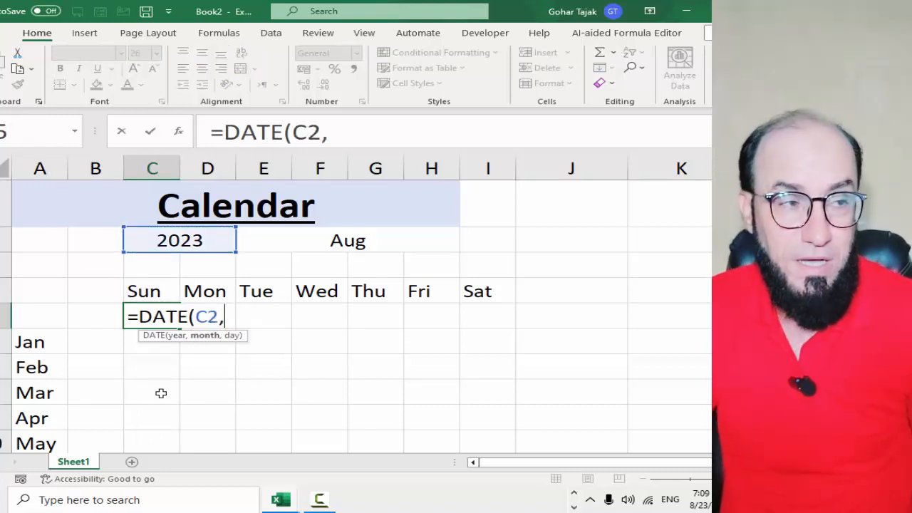
{"action": "key", "text": "Up"}
{"action": "key", "text": "Up"}
{"action": "key", "text": "Up"}
{"action": "key", "text": "Right"}
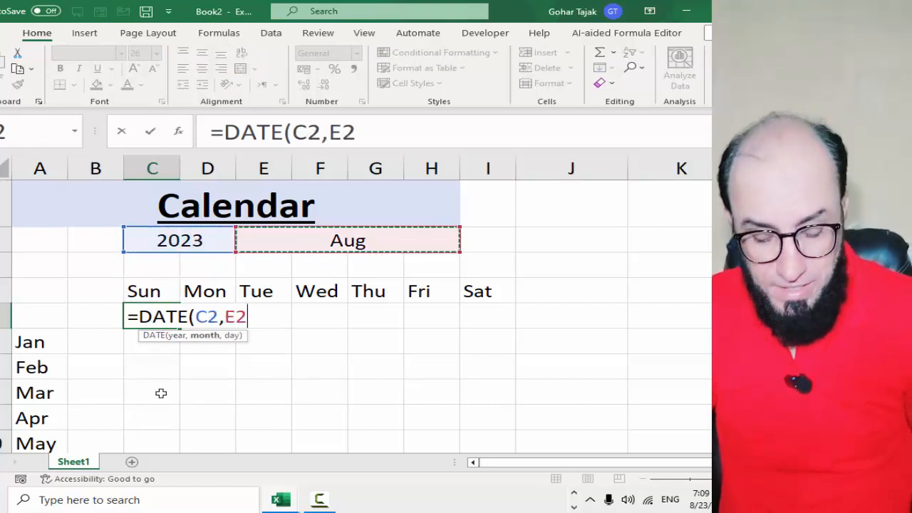
{"action": "type", "text": ",1"}
{"action": "key", "text": "Return"}
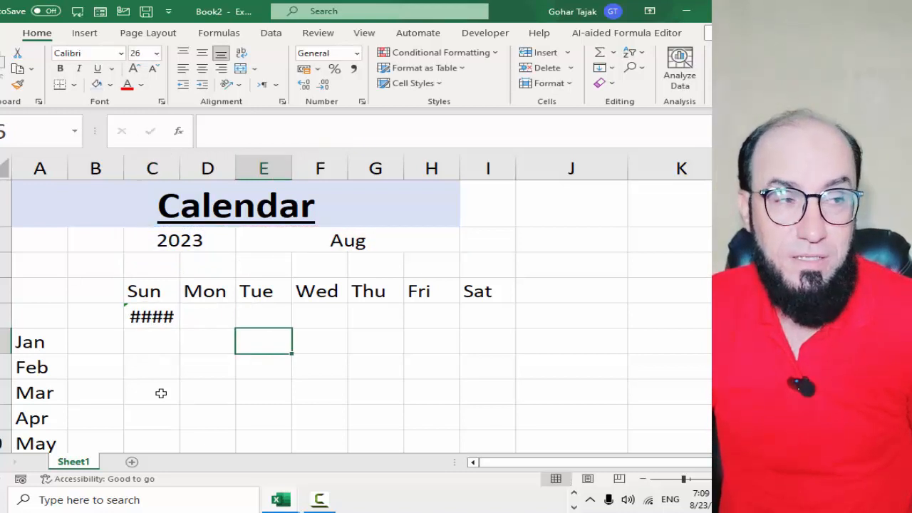
Widen column C to show the full C5 result and check the month entry in E2
{"action": "key", "text": "Up"}
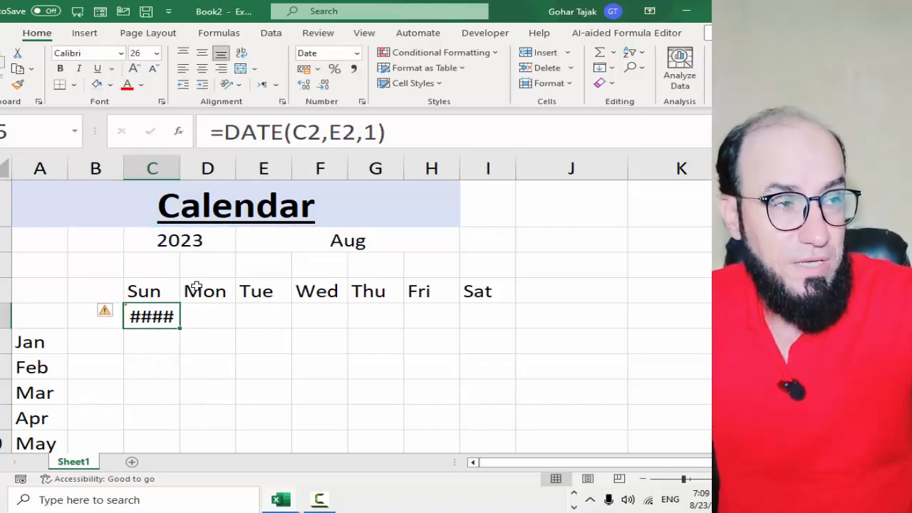
{"action": "left_click_drag", "start_coordinate": [182, 167], "coordinate": [216, 168]}
{"action": "left_click", "coordinate": [368, 241]}
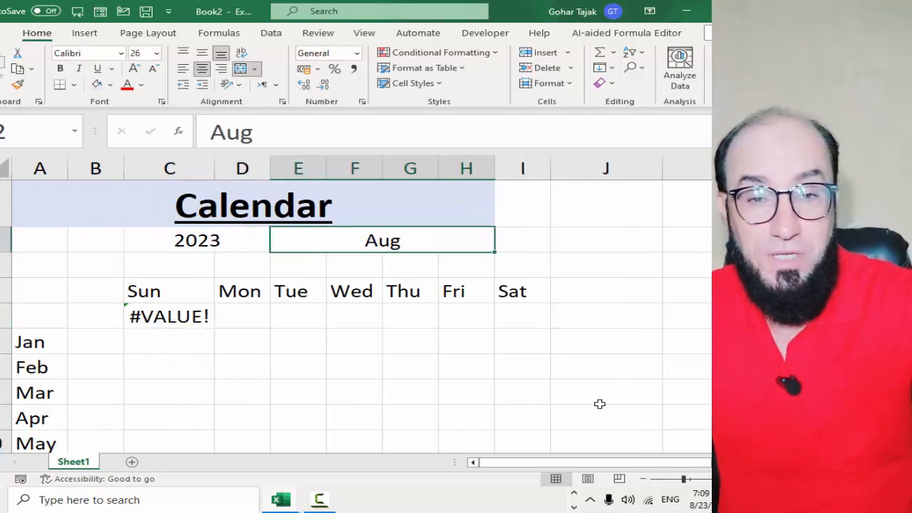
{"action": "key", "text": "Down"}
{"action": "key", "text": "Down"}
{"action": "key", "text": "Left"}
{"action": "key", "text": "Left"}
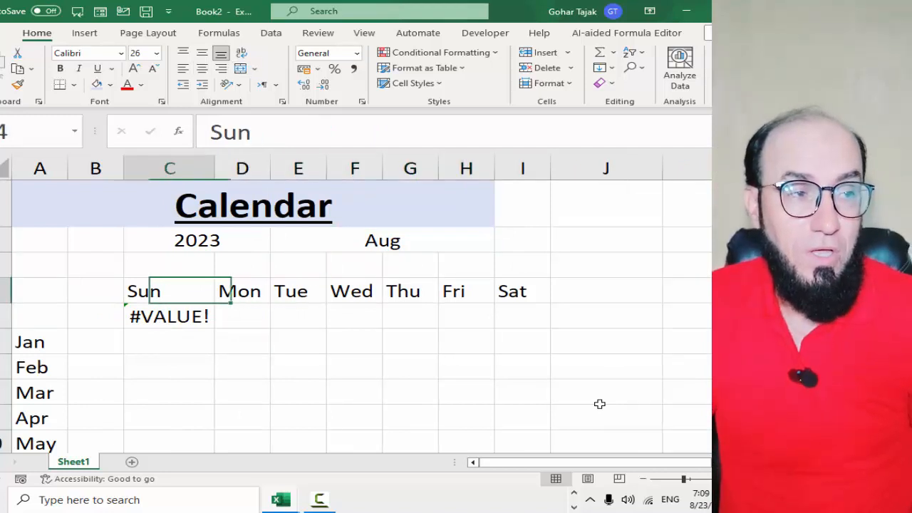
Enter the note "match" in C8
{"action": "key", "text": "Down"}
{"action": "key", "text": "Down"}
{"action": "key", "text": "Down"}
{"action": "key", "text": "Down"}
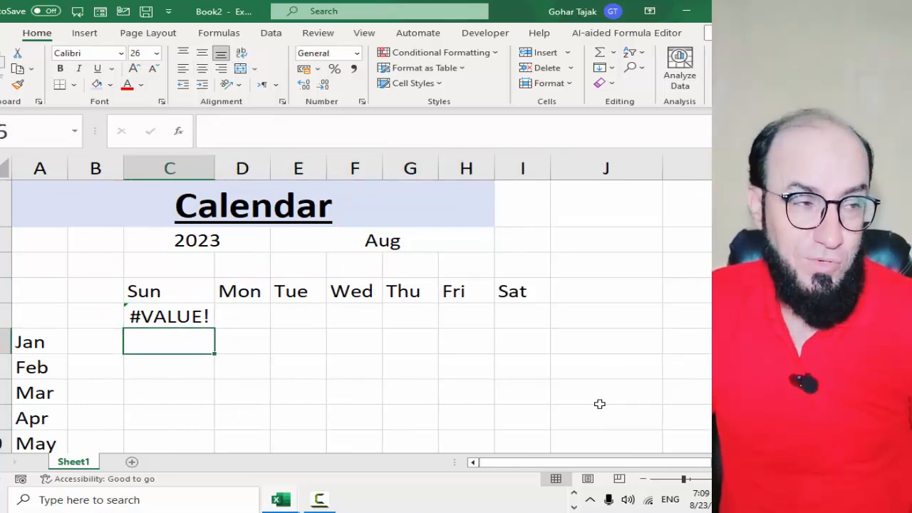
{"action": "type", "text": "matc"}
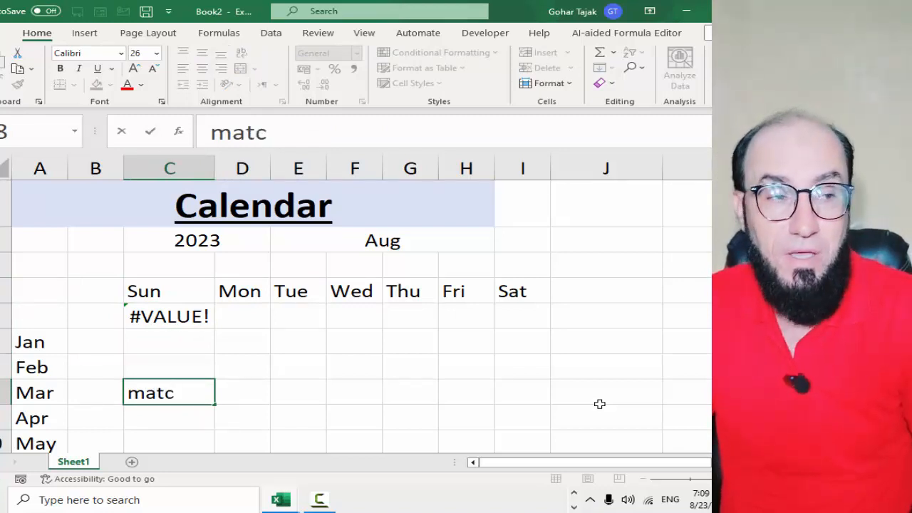
{"action": "type", "text": "h"}
{"action": "key", "text": "Return"}
Check the DATE formula in C5 against the year and month cells and the month list in A6:A17
{"action": "key", "text": "Up"}
{"action": "key", "text": "Up"}
{"action": "key", "text": "Up"}
{"action": "key", "text": "Up"}
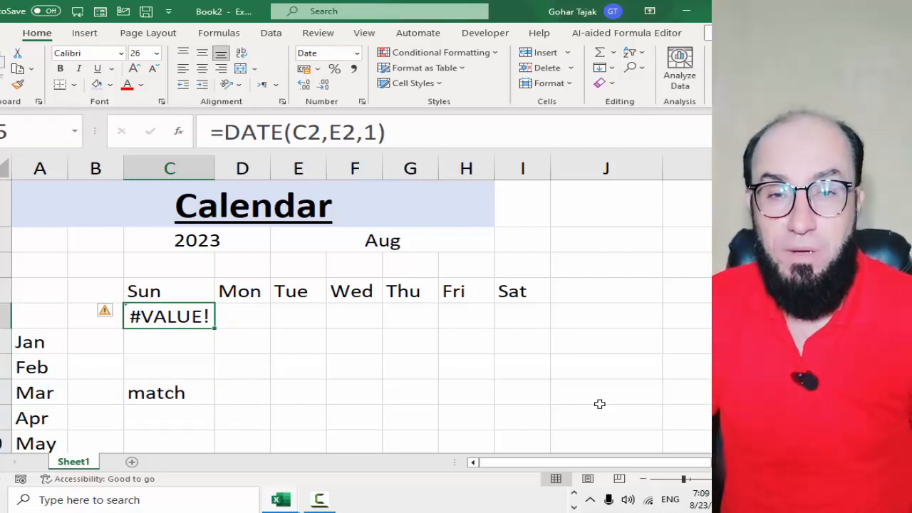
{"action": "key", "text": "Up"}
{"action": "key", "text": "Up"}
{"action": "key", "text": "Up"}
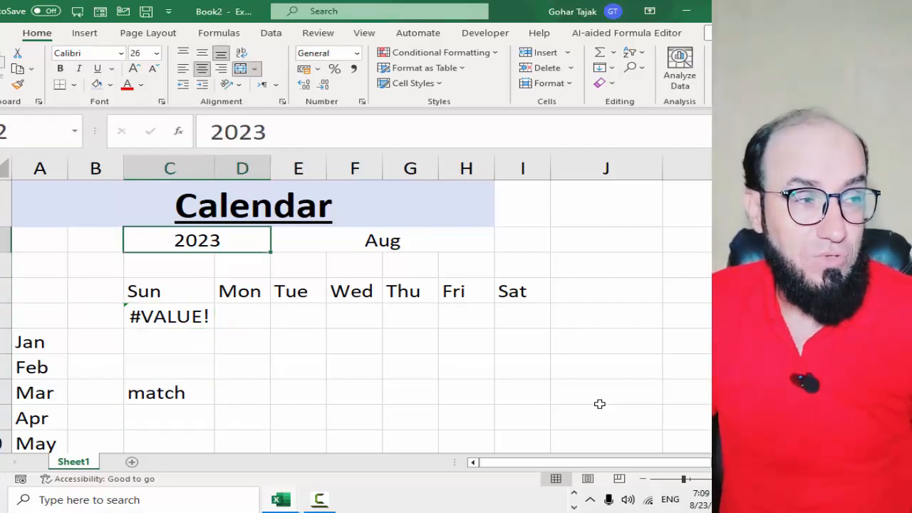
{"action": "key", "text": "Right"}
{"action": "key", "text": "Home"}
{"action": "key", "text": "Down"}
{"action": "key", "text": "Down"}
{"action": "key", "text": "Down"}
{"action": "key", "text": "Down"}
{"action": "key", "text": "ctrl+shift+Down"}
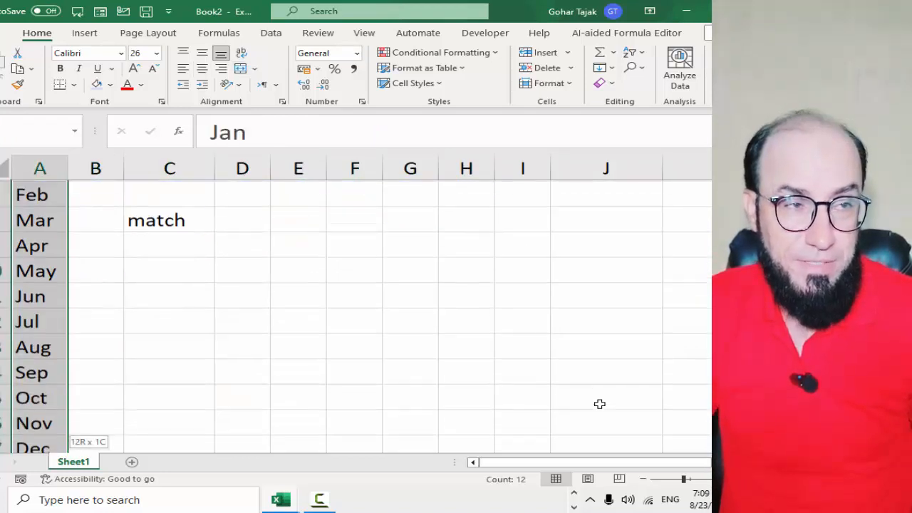
Replace the E2 month argument in the C5 DATE formula with a MATCH function
{"action": "key", "text": "Up"}
{"action": "key", "text": "Up"}
{"action": "key", "text": "Up"}
{"action": "key", "text": "Up"}
{"action": "key", "text": "Right"}
{"action": "key", "text": "Down"}
{"action": "key", "text": "Down"}
{"action": "key", "text": "Down"}
{"action": "key", "text": "Right"}
{"action": "key", "text": "F2"}
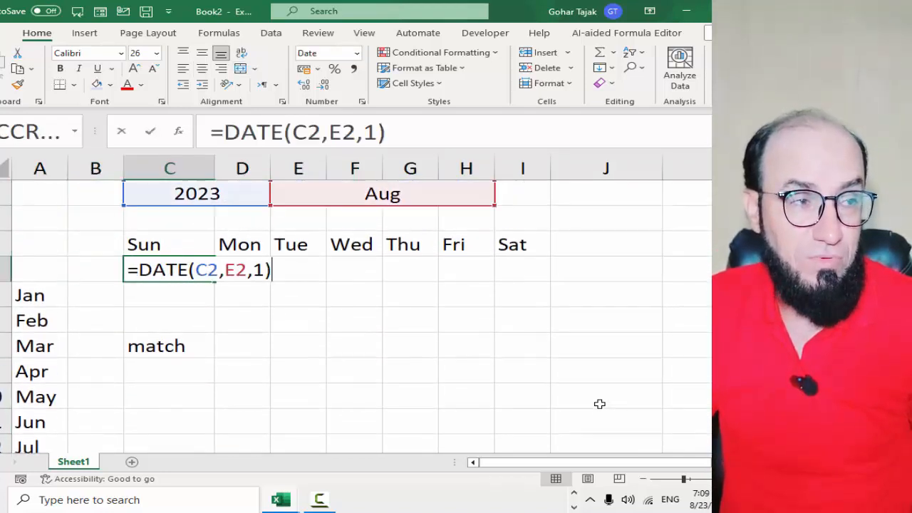
{"action": "key", "text": "Left"}
{"action": "key", "text": "Left"}
{"action": "key", "text": "BackSpace"}
{"action": "key", "text": "BackSpace"}
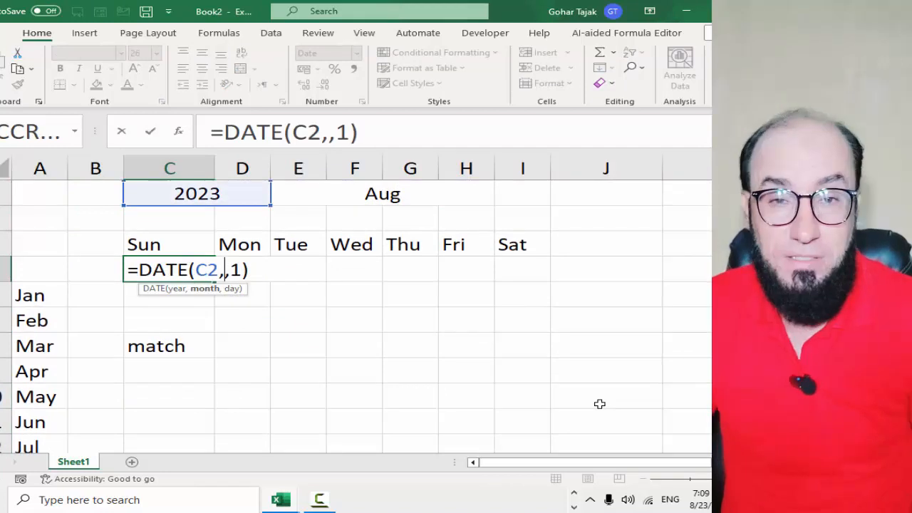
{"action": "scroll", "coordinate": [426, 429], "scroll_direction": "up", "scroll_amount": 1}
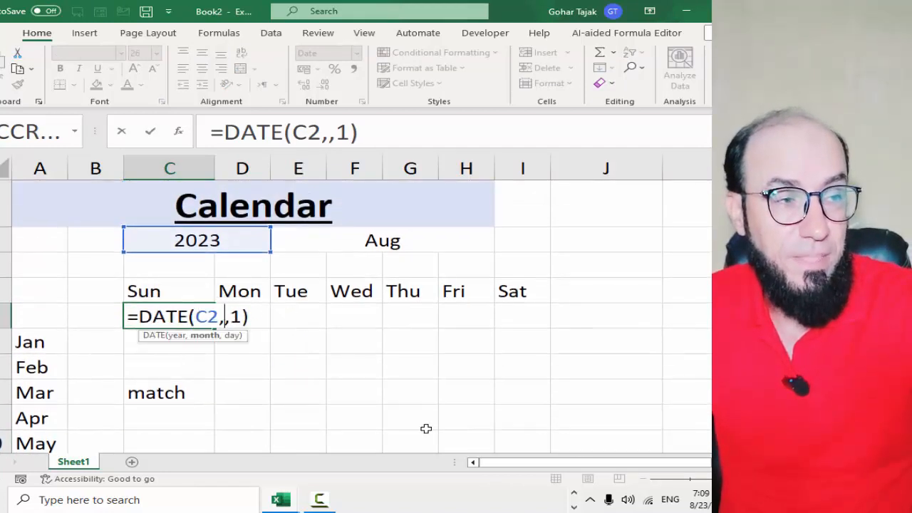
{"action": "type", "text": "match"}
{"action": "key", "text": "Tab"}
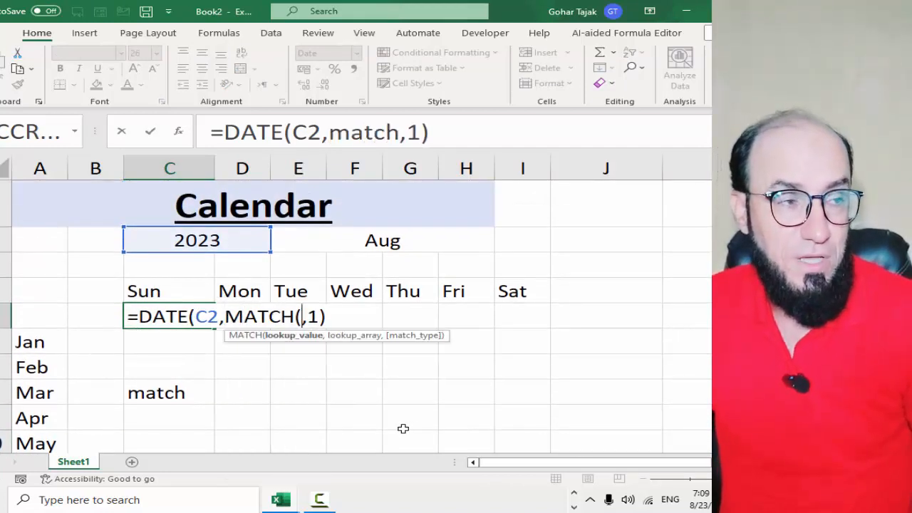
Complete the MATCH in C5 with lookup value E2, range A6:A17 and match type 0 as the month argument of DATE
{"action": "left_click", "coordinate": [373, 242]}
{"action": "type", "text": ","}
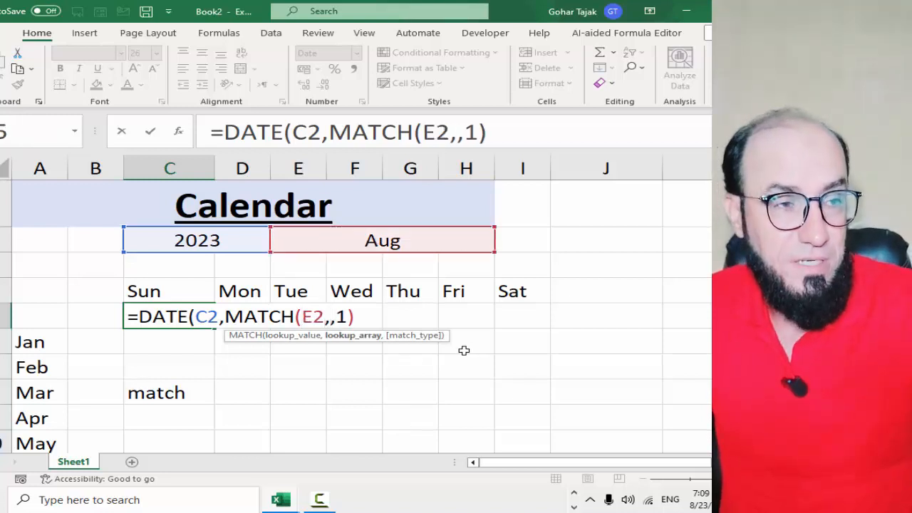
{"action": "left_click", "coordinate": [51, 343]}
{"action": "left_click_drag", "start_coordinate": [51, 343], "coordinate": [43, 428]}
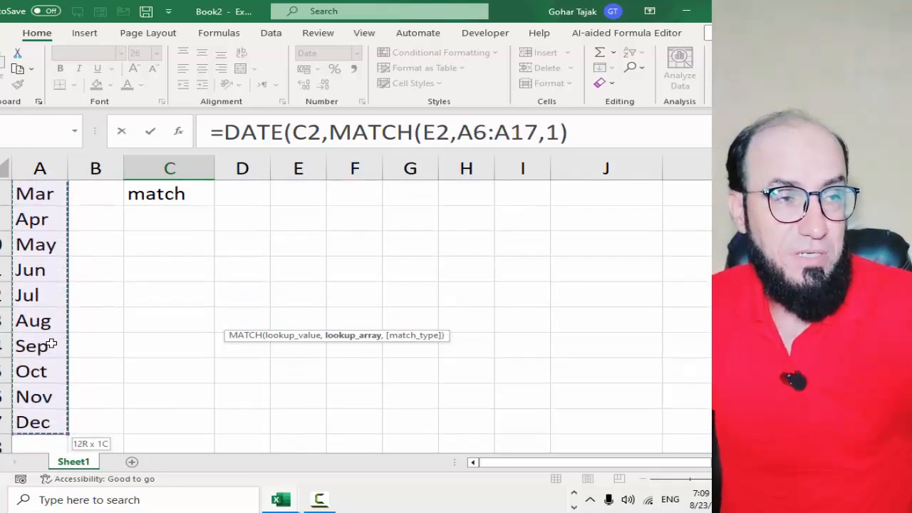
{"action": "scroll", "coordinate": [257, 289], "scroll_direction": "up", "scroll_amount": 3}
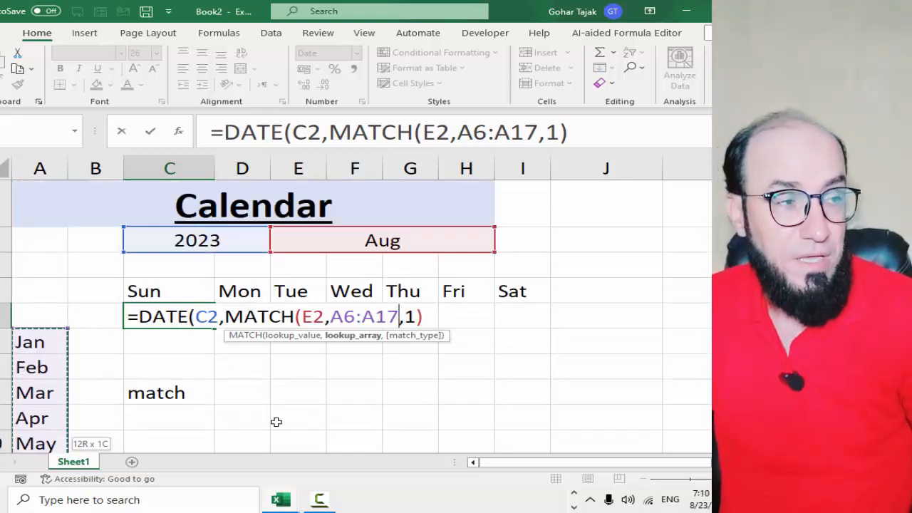
{"action": "type", "text": ",0"}
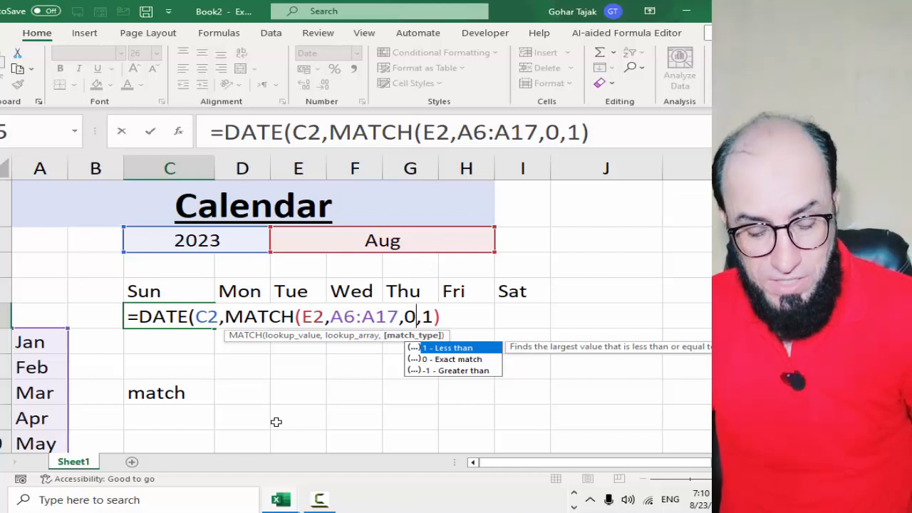
{"action": "type", "text": ")"}
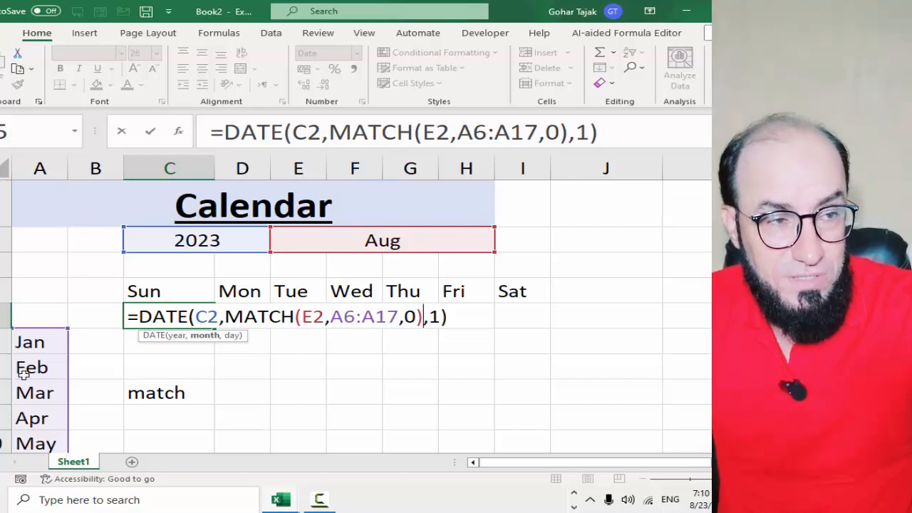
{"action": "scroll", "coordinate": [24, 375], "scroll_direction": "down", "scroll_amount": 2}
{"action": "scroll", "coordinate": [23, 371], "scroll_direction": "up", "scroll_amount": 2}
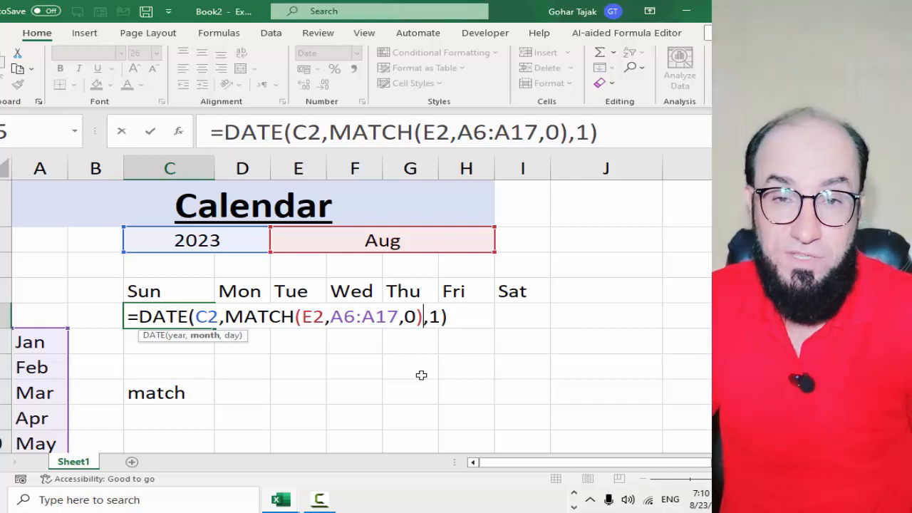
{"action": "key", "text": "Return"}
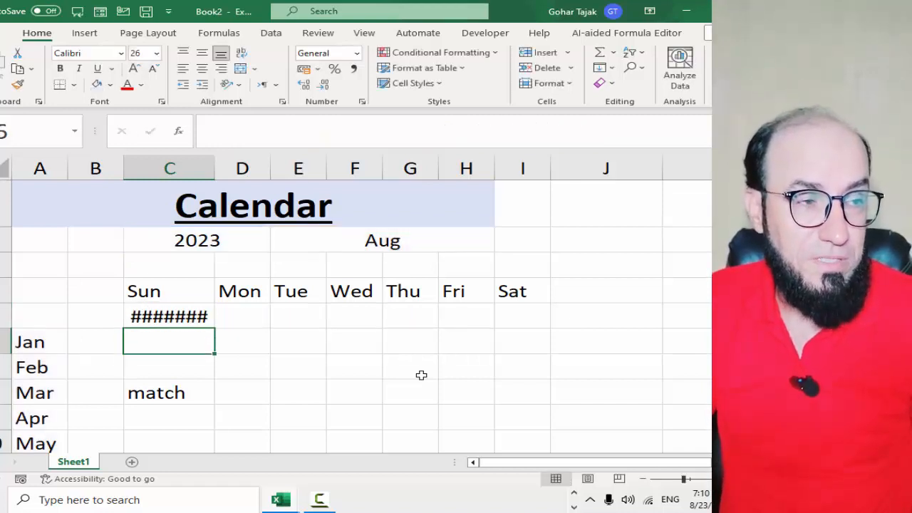
Widen column C so the date in C5 fits
{"action": "key", "text": "Up"}
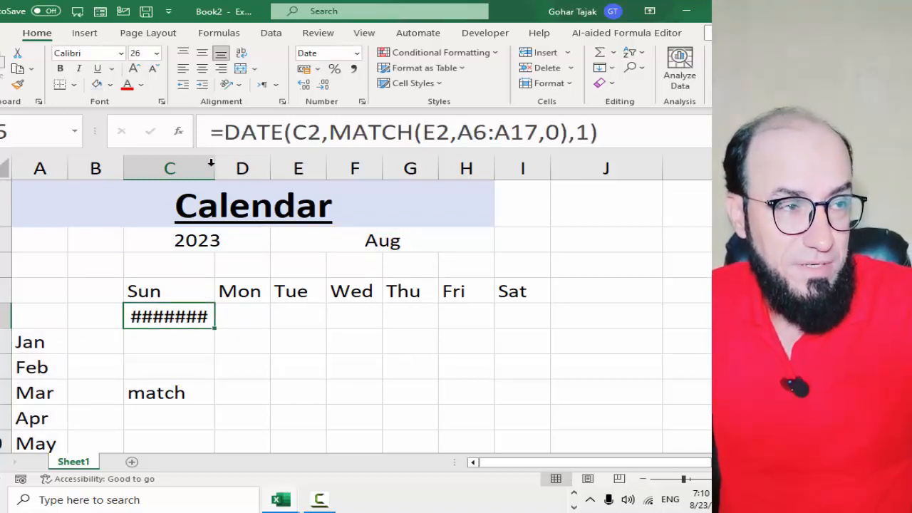
{"action": "left_click_drag", "start_coordinate": [170, 168], "coordinate": [228, 168]}
{"action": "left_click", "coordinate": [241, 356]}
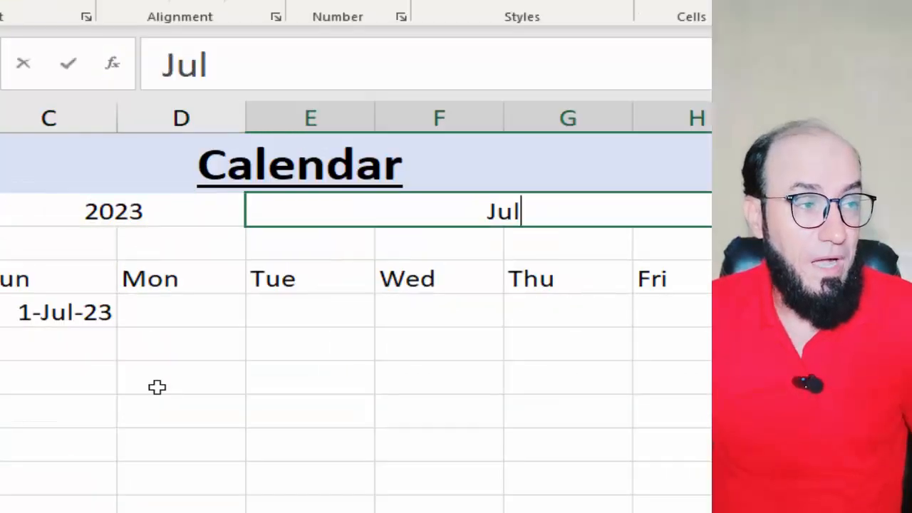
Set the month in E2 to Aug
{"action": "type", "text": "Aug"}
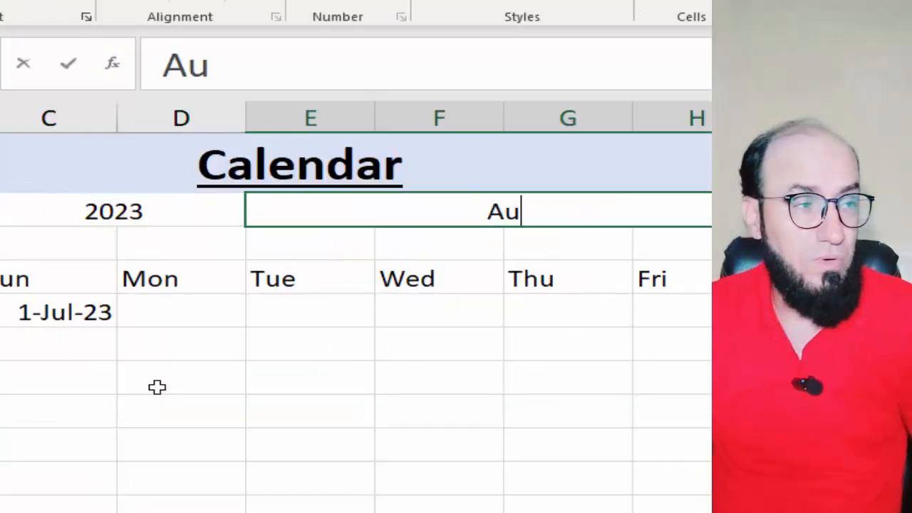
{"action": "key", "text": "Return"}
{"action": "key", "text": "Down"}
{"action": "key", "text": "Left"}
{"action": "key", "text": "Left"}
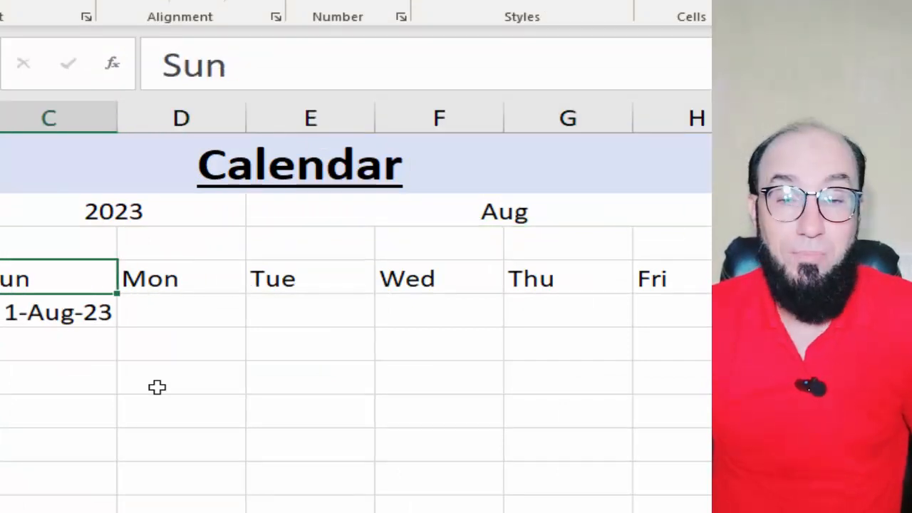
Enter the formula =C5+1 in D5 under Mon
{"action": "key", "text": "Down"}
{"action": "key", "text": "Down"}
{"action": "key", "text": "Up"}
{"action": "key", "text": "Right"}
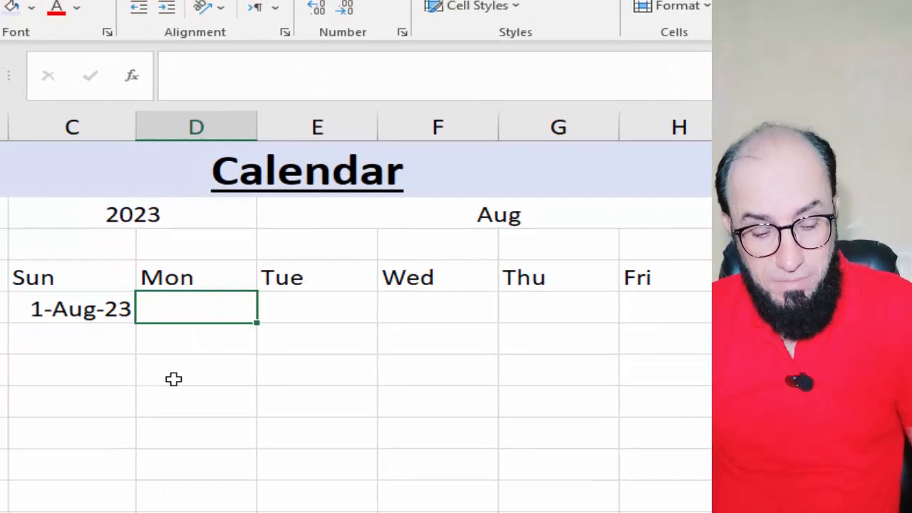
{"action": "type", "text": "="}
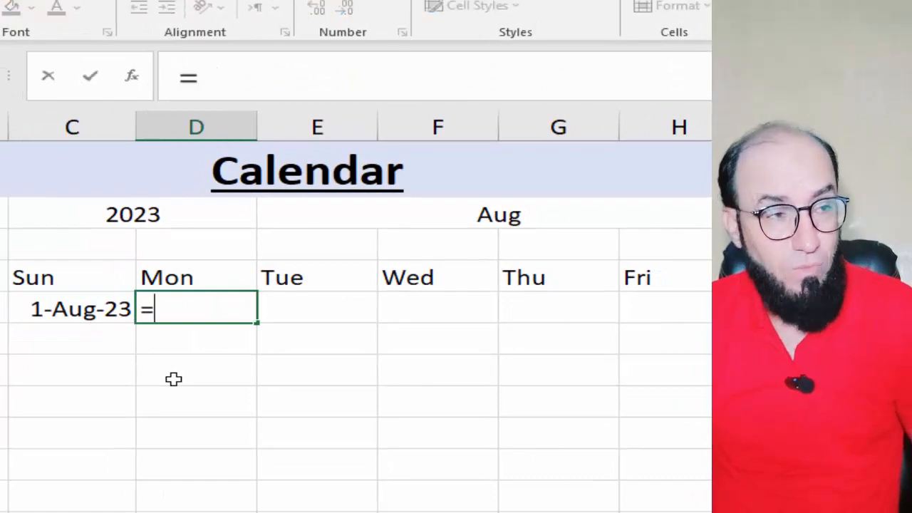
{"action": "key", "text": "Left"}
{"action": "type", "text": "+1"}
{"action": "key", "text": "Return"}
Copy the D5 formula across row 5 through the Sat column
{"action": "key", "text": "Up"}
{"action": "key", "text": "shift+Right"}
{"action": "key", "text": "shift+Right"}
{"action": "key", "text": "shift+Right"}
{"action": "key", "text": "shift+Right"}
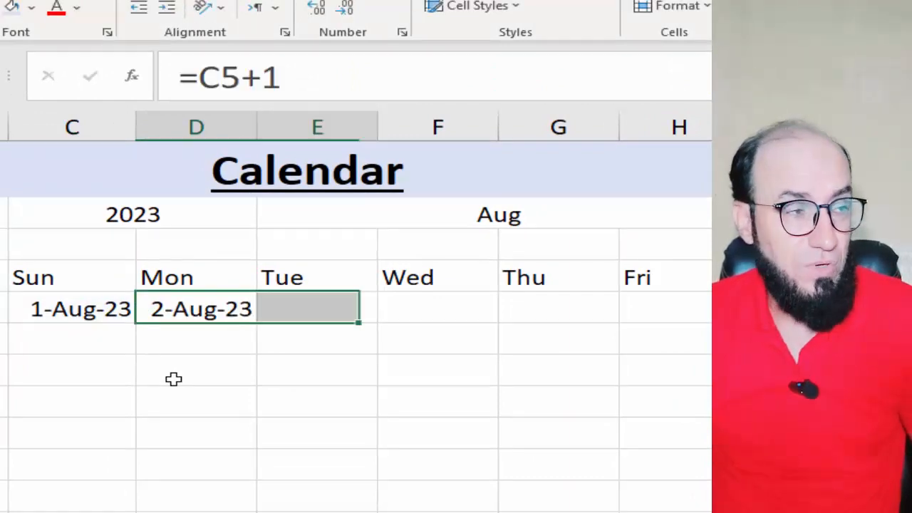
{"action": "key", "text": "ctrl+r"}
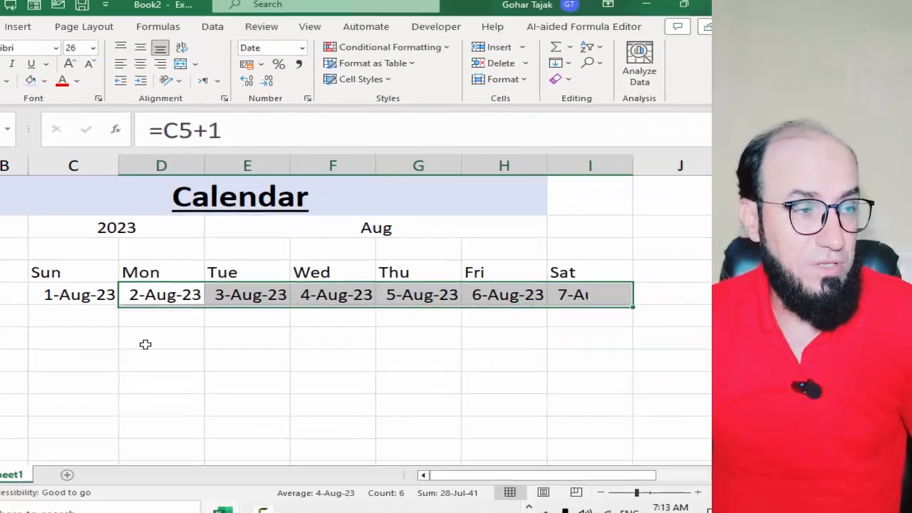
Copy the formulas in D5:I5 down through row 10
{"action": "key", "text": "shift+Down"}
{"action": "key", "text": "shift+Down"}
{"action": "key", "text": "shift+Down"}
{"action": "key", "text": "shift+Down"}
{"action": "key", "text": "shift+Down"}
{"action": "key", "text": "ctrl+d"}
Start the second week in C6 with a formula adding 1 to the Saturday date in I5
{"action": "key", "text": "Down"}
{"action": "key", "text": "Left"}
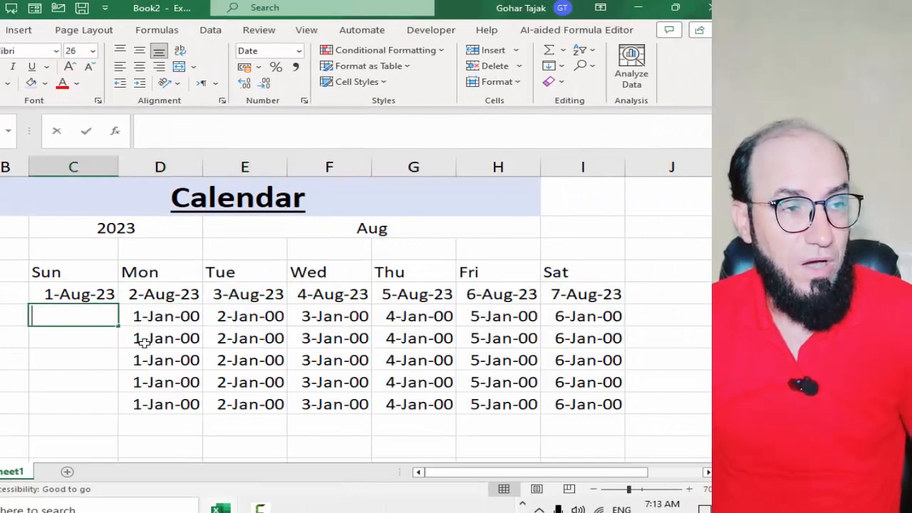
{"action": "type", "text": "+"}
{"action": "key", "text": "Right"}
{"action": "key", "text": "Right"}
{"action": "key", "text": "Right"}
{"action": "key", "text": "Right"}
{"action": "key", "text": "Right"}
{"action": "key", "text": "Right"}
{"action": "key", "text": "Up"}
{"action": "type", "text": "+1"}
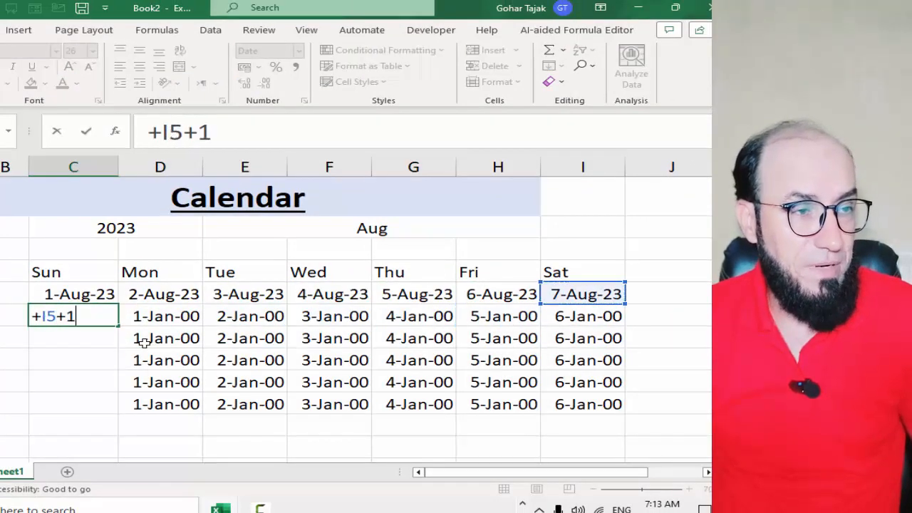
{"action": "key", "text": "ctrl+Return"}
Copy the C6 formula down to C10 and widen columns D through I to fit the dates
{"action": "key", "text": "shift+Down"}
{"action": "key", "text": "shift+Down"}
{"action": "key", "text": "shift+Down"}
{"action": "key", "text": "shift+Down"}
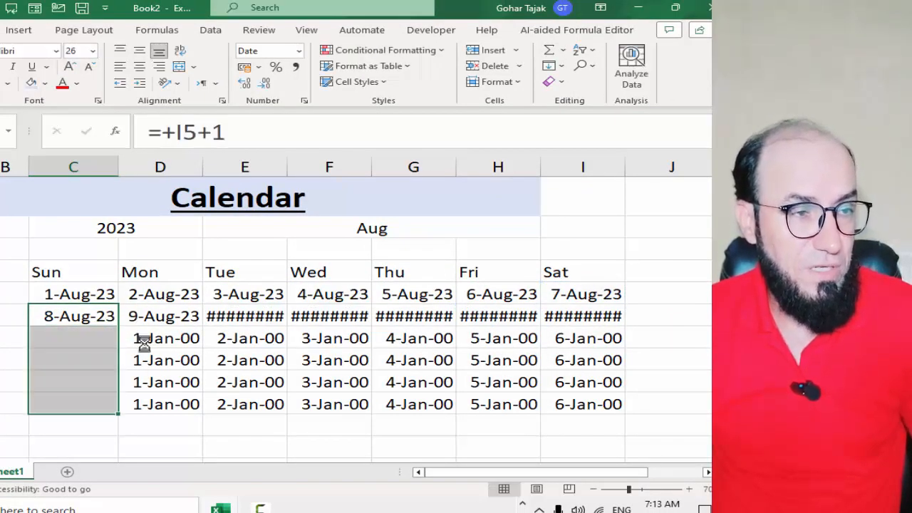
{"action": "key", "text": "ctrl+d"}
{"action": "left_click_drag", "start_coordinate": [194, 173], "coordinate": [590, 169]}
{"action": "double_click", "coordinate": [539, 160]}
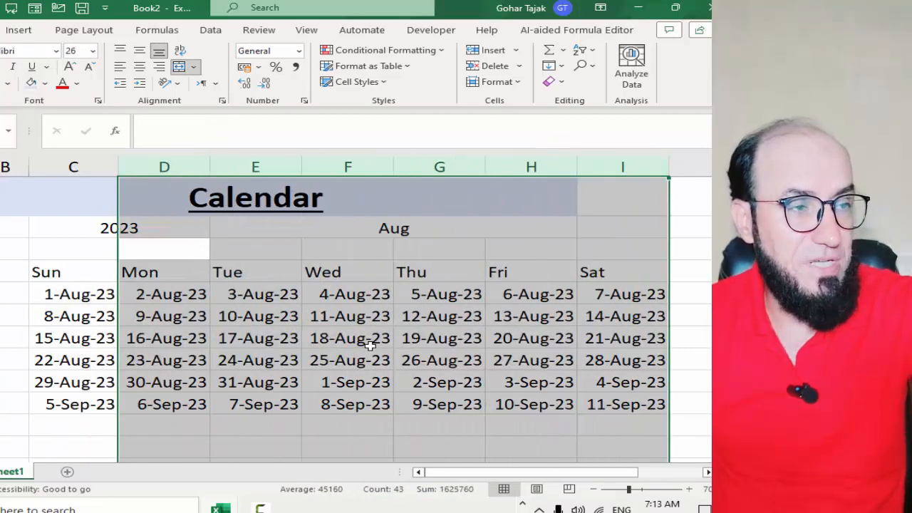
Review the date formulas across the first calendar week in row 5
{"action": "left_click", "coordinate": [171, 304]}
{"action": "key", "text": "Right"}
{"action": "key", "text": "Right"}
{"action": "key", "text": "Right"}
{"action": "key", "text": "Right"}
{"action": "key", "text": "Right"}
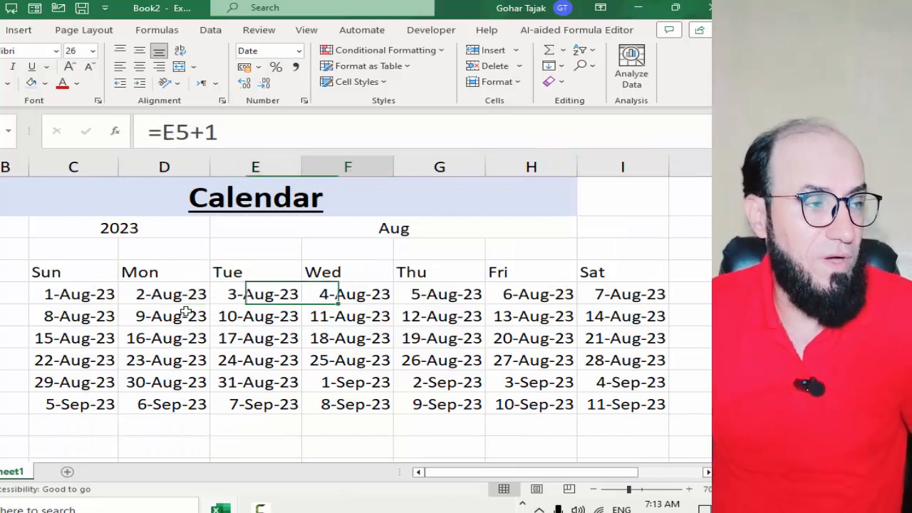
{"action": "key", "text": "Left"}
{"action": "key", "text": "Left"}
{"action": "key", "text": "Left"}
{"action": "key", "text": "Left"}
{"action": "key", "text": "Left"}
{"action": "key", "text": "Left"}
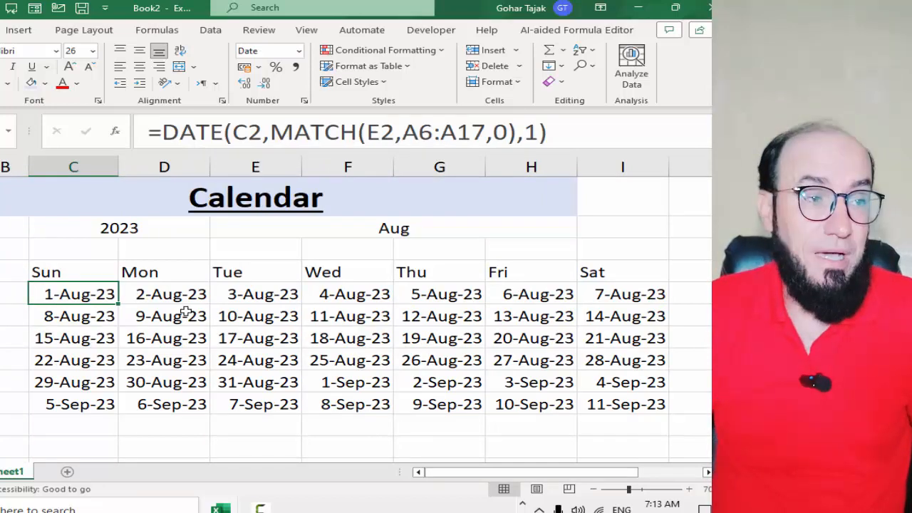
Apply the custom number format dd to the calendar dates in C5:I10
{"action": "key", "text": "shift+Down"}
{"action": "key", "text": "ctrl+shift+Down"}
{"action": "key", "text": "ctrl+shift+Right"}
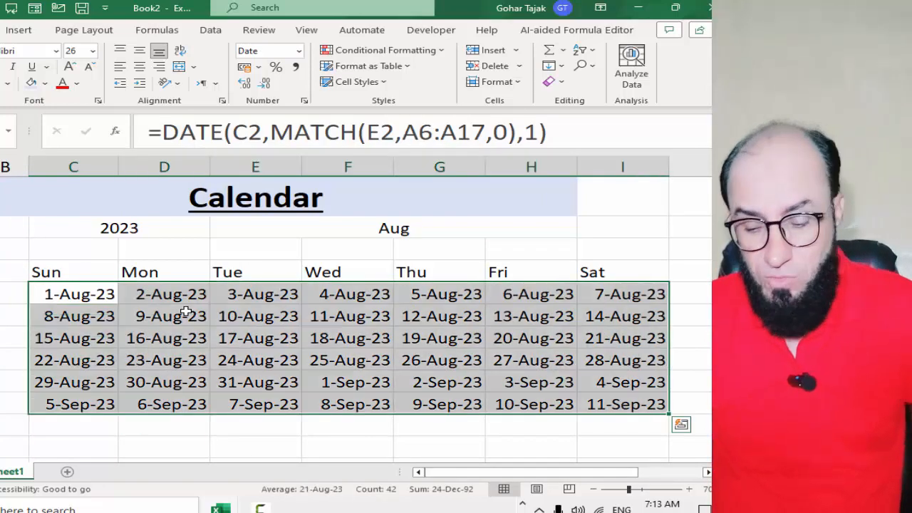
{"action": "key", "text": "ctrl+1"}
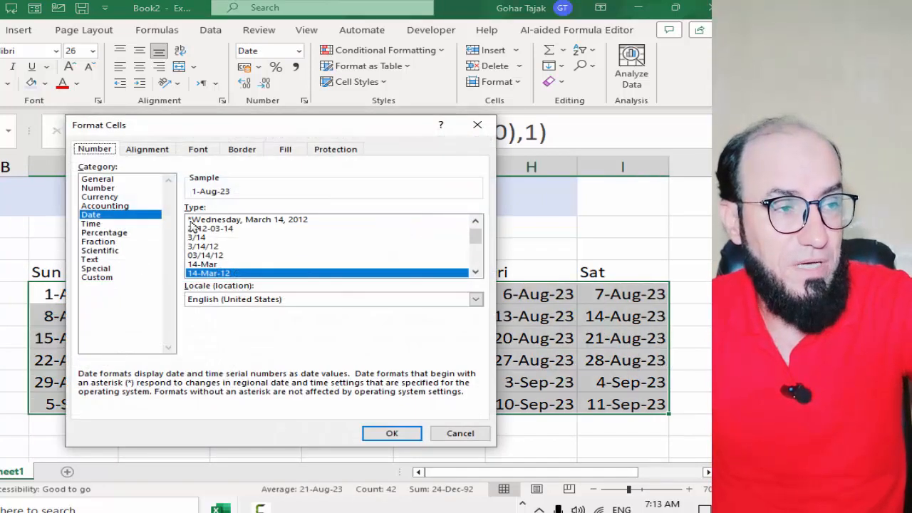
{"action": "left_click", "coordinate": [97, 277]}
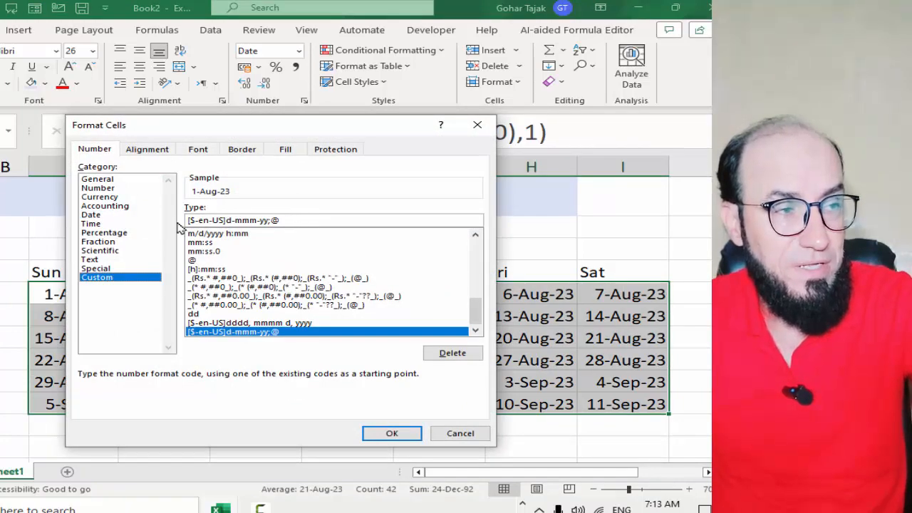
{"action": "key", "text": "Up"}
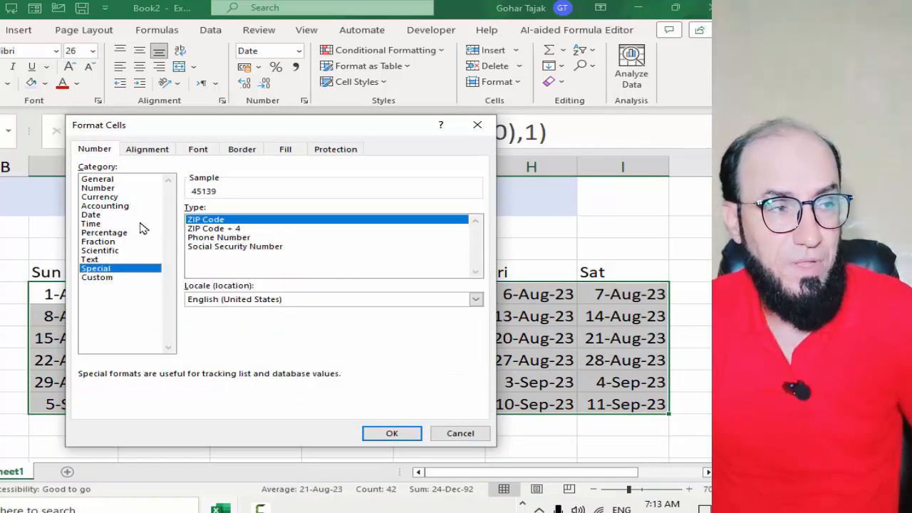
{"action": "left_click", "coordinate": [97, 277]}
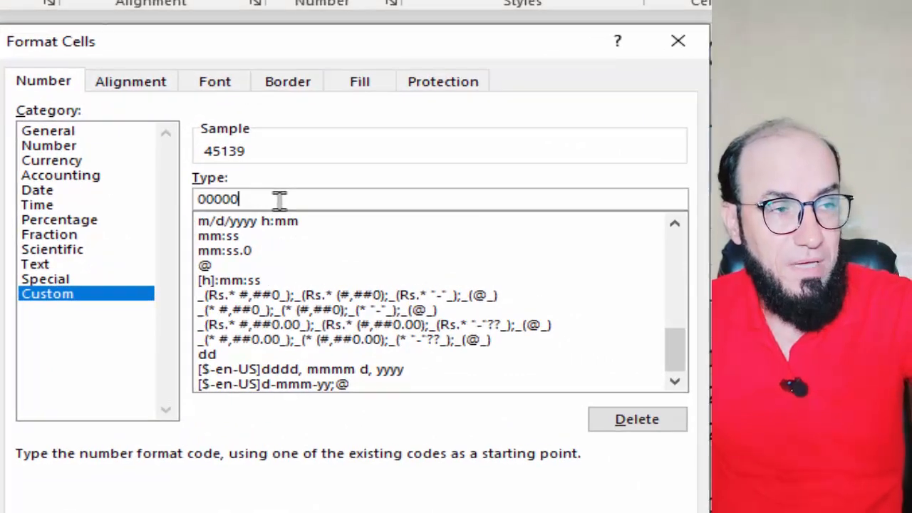
{"action": "key", "text": "BackSpace"}
{"action": "key", "text": "BackSpace"}
{"action": "key", "text": "BackSpace"}
{"action": "key", "text": "BackSpace"}
{"action": "type", "text": "dd"}
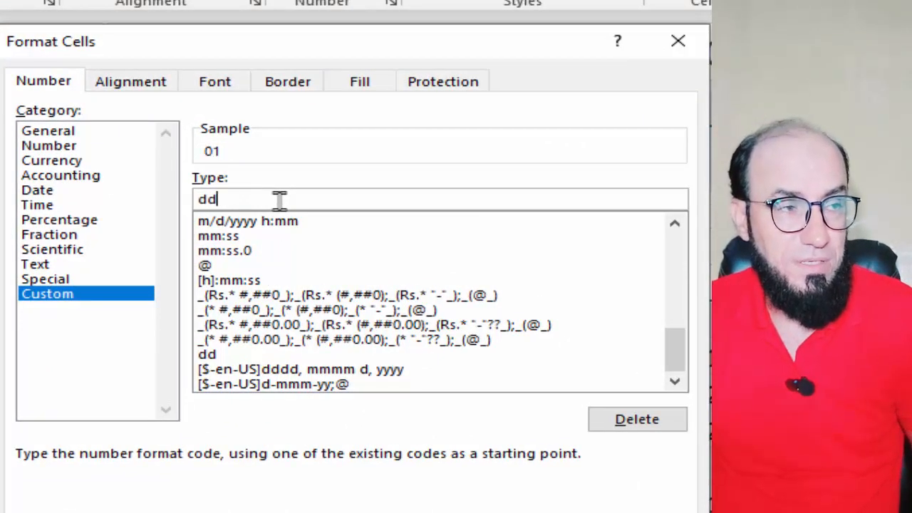
{"action": "key", "text": "Return"}
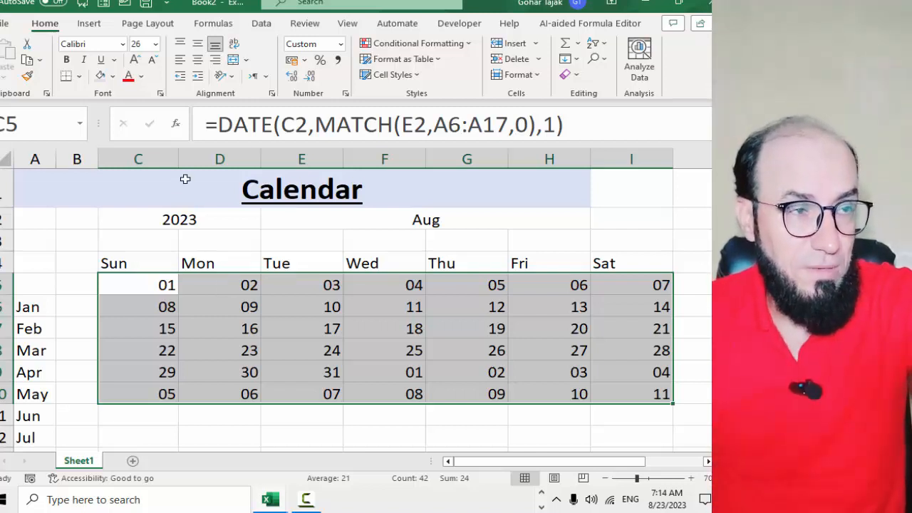
Narrow columns C through I evenly and centre the dates in C5:I10 horizontally and vertically
{"action": "left_click", "coordinate": [170, 159]}
{"action": "left_click_drag", "start_coordinate": [170, 159], "coordinate": [556, 156]}
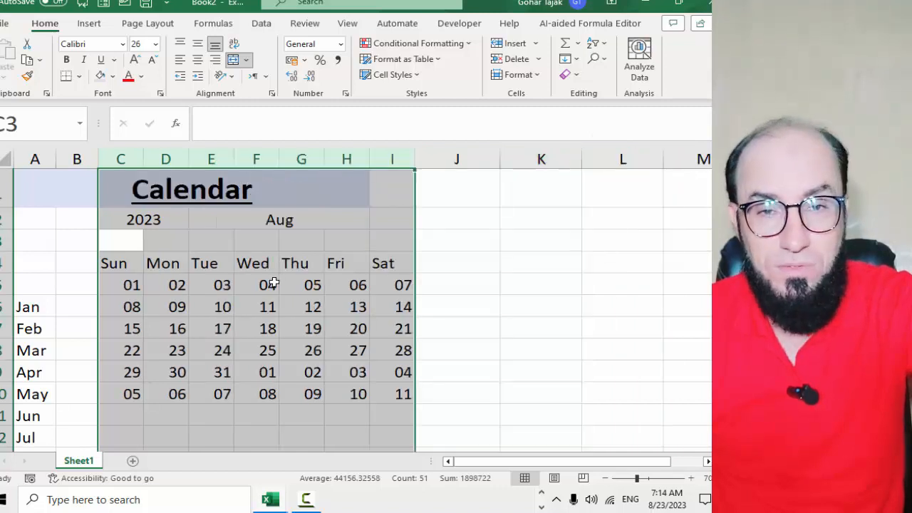
{"action": "left_click_drag", "start_coordinate": [142, 288], "coordinate": [382, 394]}
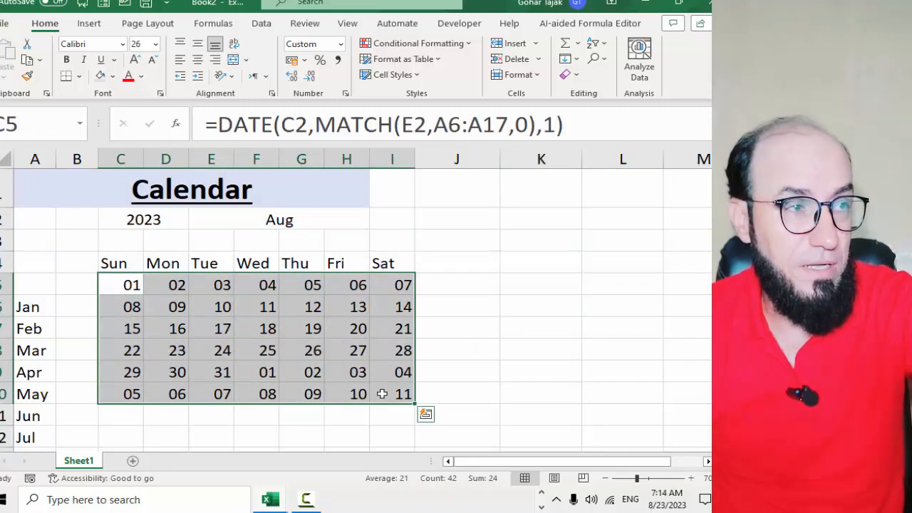
{"action": "left_click", "coordinate": [198, 59]}
{"action": "left_click", "coordinate": [197, 44]}
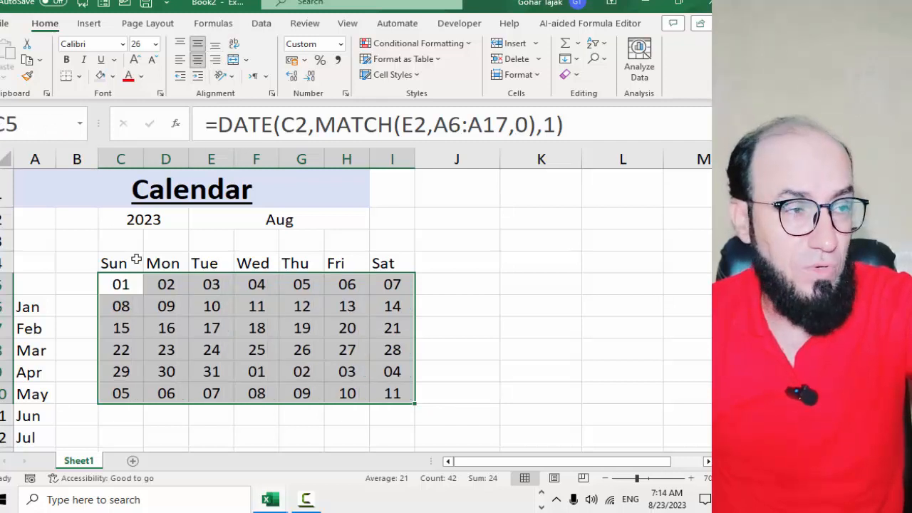
Centre the weekday headers in C4:I4 horizontally and vertically and give them a gold fill
{"action": "left_click_drag", "start_coordinate": [134, 261], "coordinate": [374, 263]}
{"action": "left_click", "coordinate": [197, 59]}
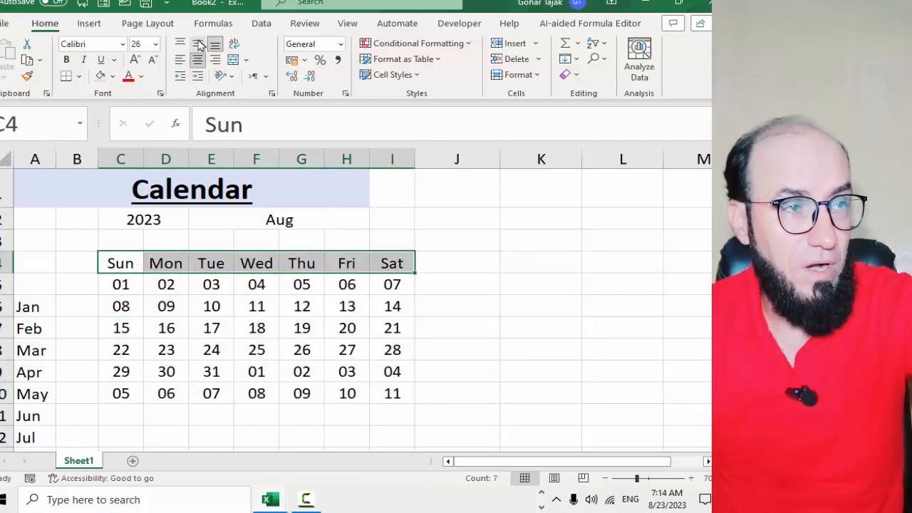
{"action": "left_click", "coordinate": [197, 44]}
{"action": "left_click", "coordinate": [112, 76]}
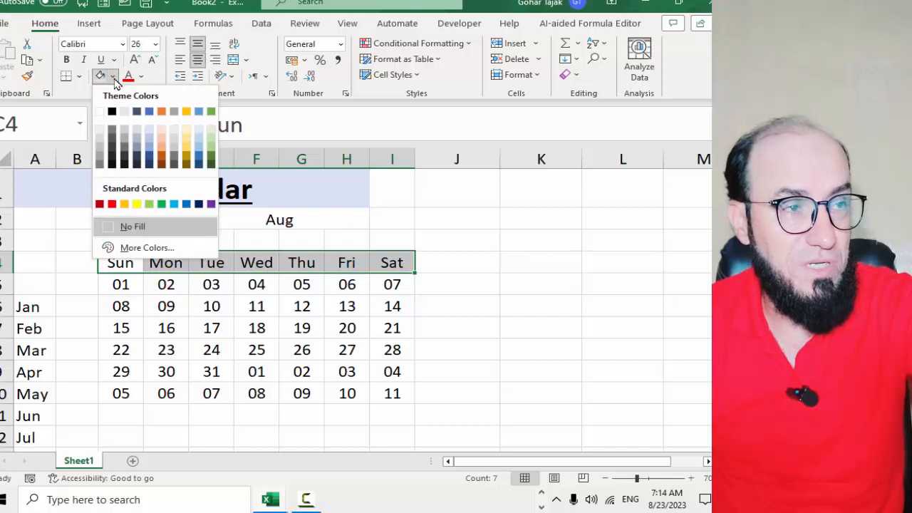
{"action": "left_click", "coordinate": [186, 153]}
Set the year in C2 to 2022 and check the first calendar date in C5
{"action": "left_click", "coordinate": [207, 325]}
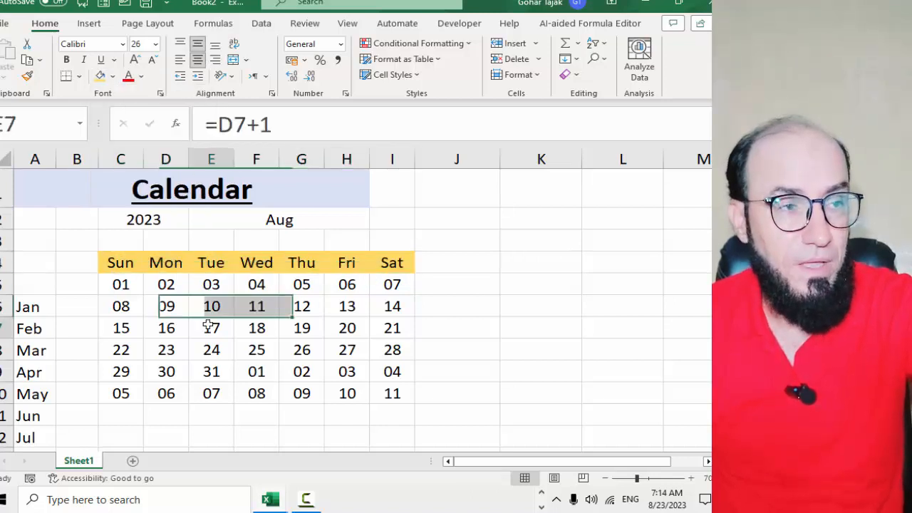
{"action": "left_click", "coordinate": [182, 216]}
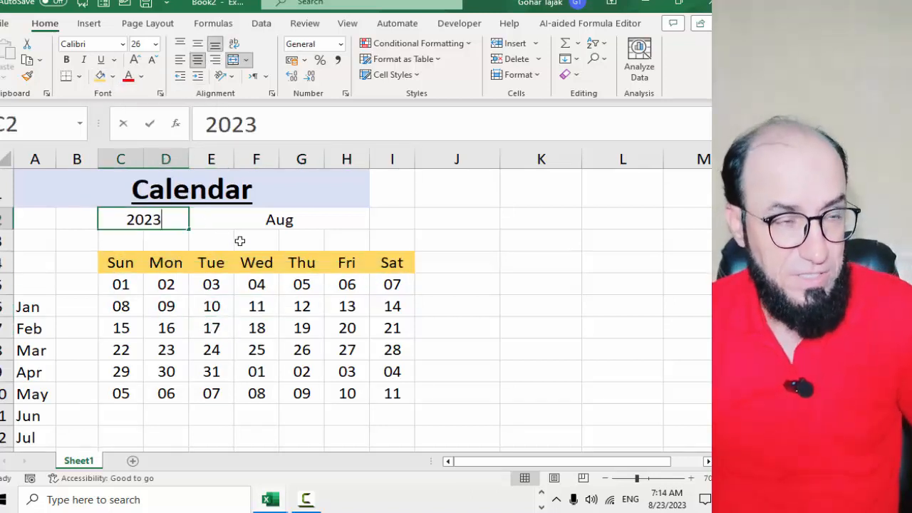
{"action": "key", "text": "BackSpace"}
{"action": "type", "text": "2"}
{"action": "key", "text": "Return"}
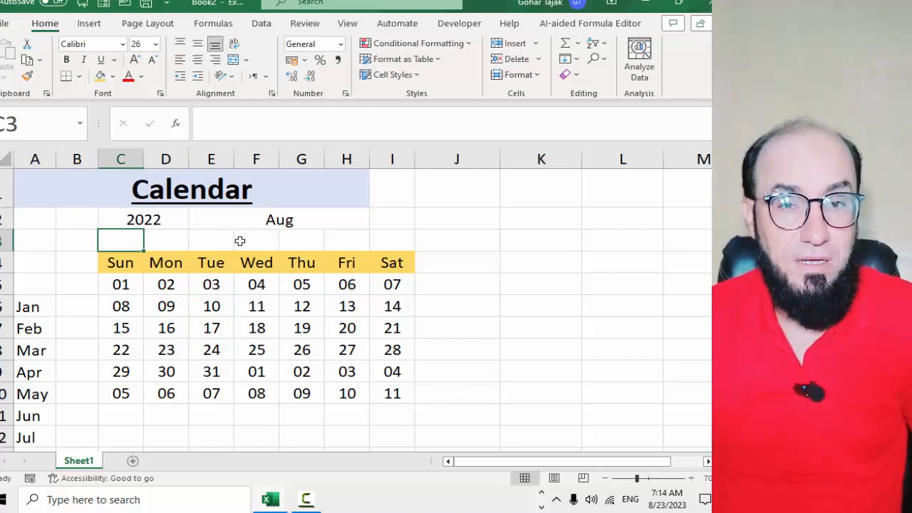
{"action": "key", "text": "Down"}
{"action": "key", "text": "Down"}
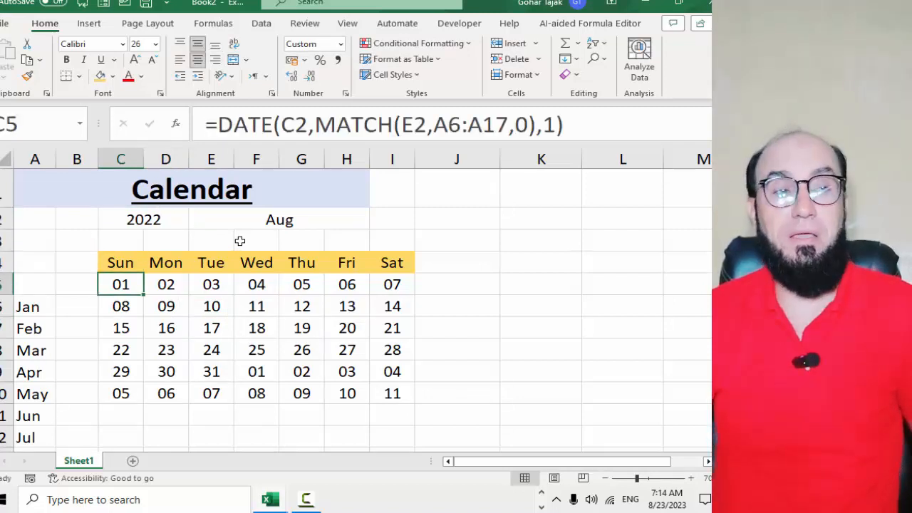
Set the year in C2 back to 2023
{"action": "key", "text": "Up"}
{"action": "key", "text": "Up"}
{"action": "key", "text": "Up"}
{"action": "type", "text": "202"}
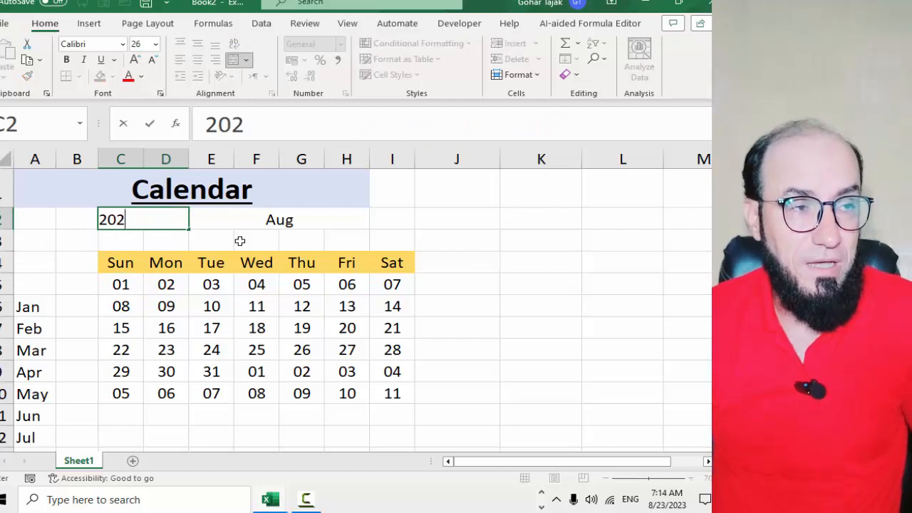
{"action": "type", "text": "3"}
{"action": "key", "text": "ctrl+Return"}
Examine the date formulas in the calendar grid, including the DATE and MATCH formula in C5
{"action": "key", "text": "Right"}
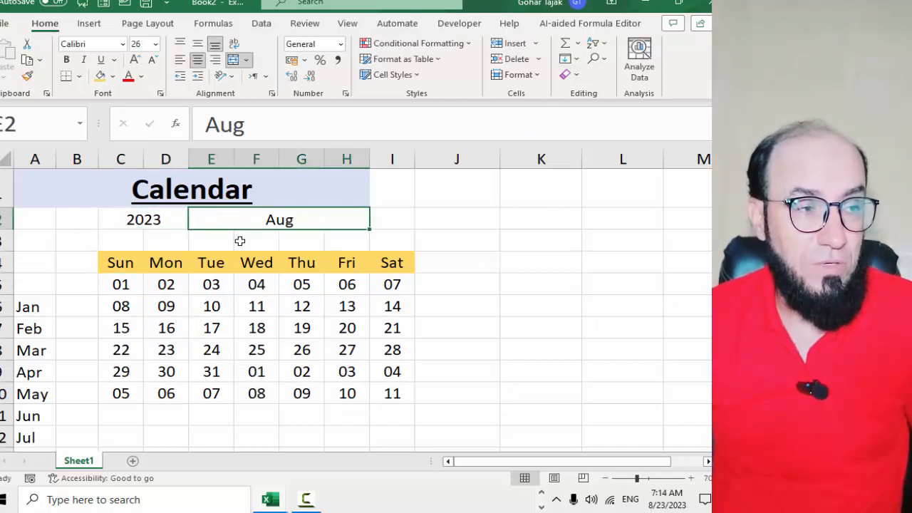
{"action": "key", "text": "Down"}
{"action": "key", "text": "Down"}
{"action": "key", "text": "Down"}
{"action": "key", "text": "Down"}
{"action": "key", "text": "Down"}
{"action": "key", "text": "Down"}
{"action": "key", "text": "Left"}
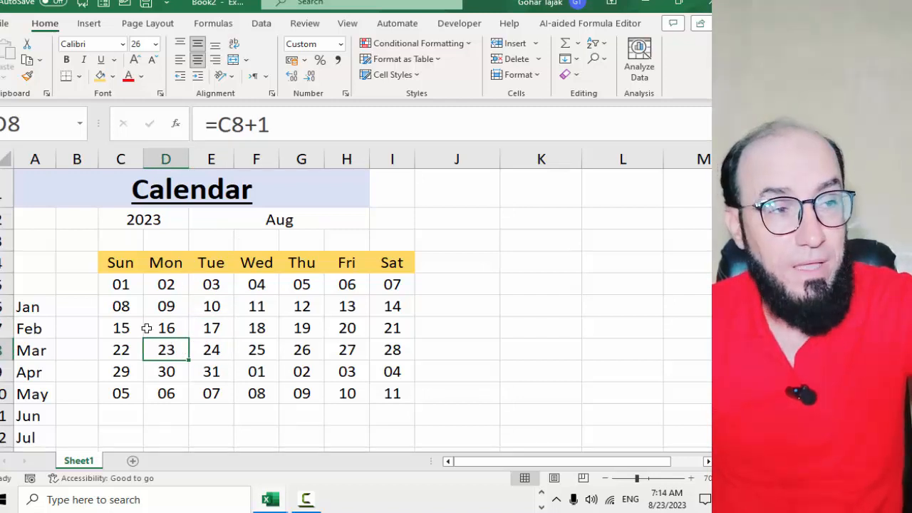
{"action": "left_click", "coordinate": [125, 285]}
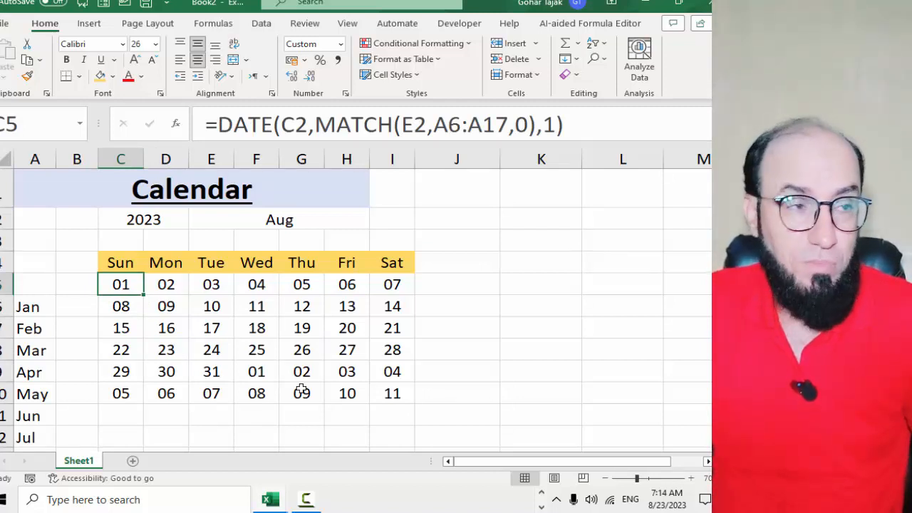
{"action": "key", "text": "F2"}
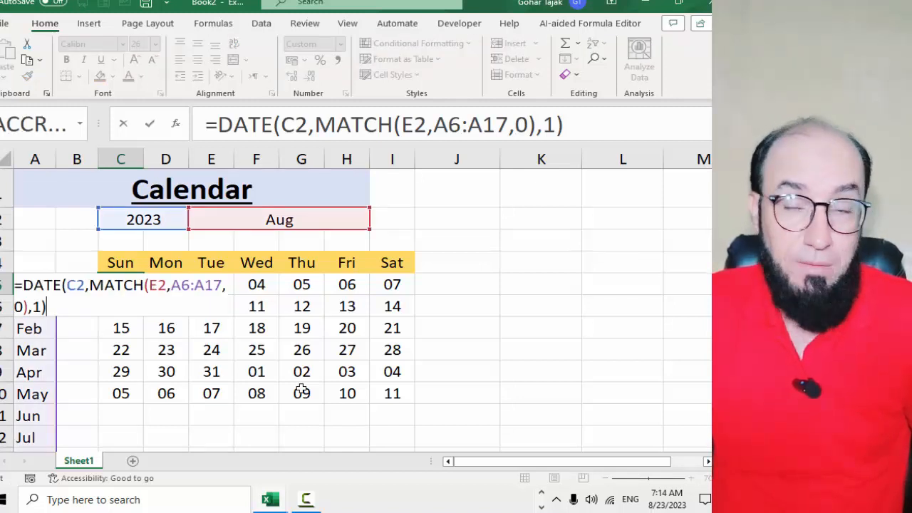
{"action": "key", "text": "Escape"}
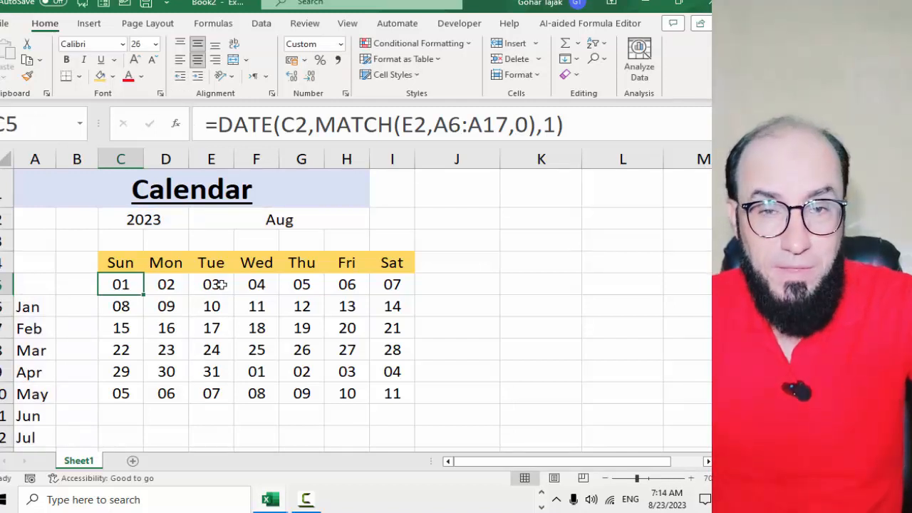
Enter =WEEKDAY(C5,2) in K4 to calculate the weekday number of the first calendar date
{"action": "left_click", "coordinate": [558, 265]}
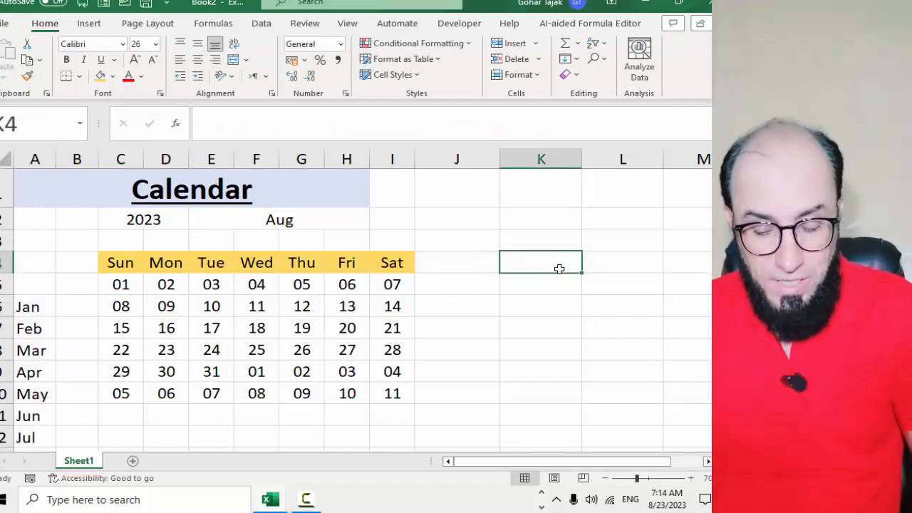
{"action": "type", "text": "=week"}
{"action": "key", "text": "Tab"}
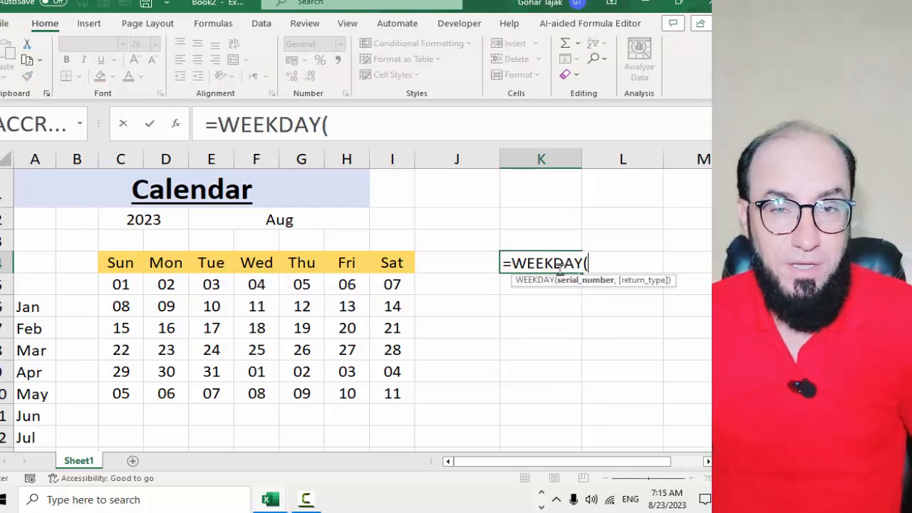
{"action": "key", "text": "Left"}
{"action": "key", "text": "Left"}
{"action": "key", "text": "Left"}
{"action": "key", "text": "Left"}
{"action": "key", "text": "Left"}
{"action": "key", "text": "Left"}
{"action": "key", "text": "Left"}
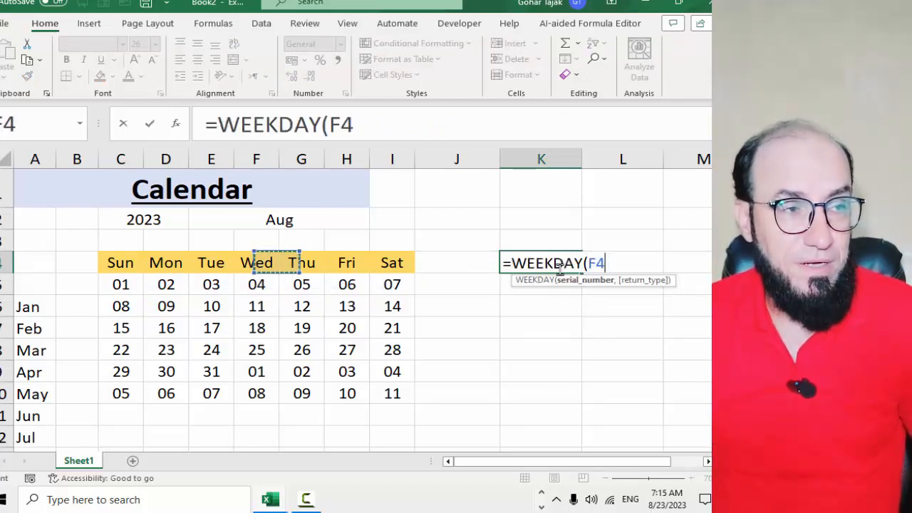
{"action": "key", "text": "Down"}
{"action": "key", "text": "Left"}
{"action": "type", "text": ","}
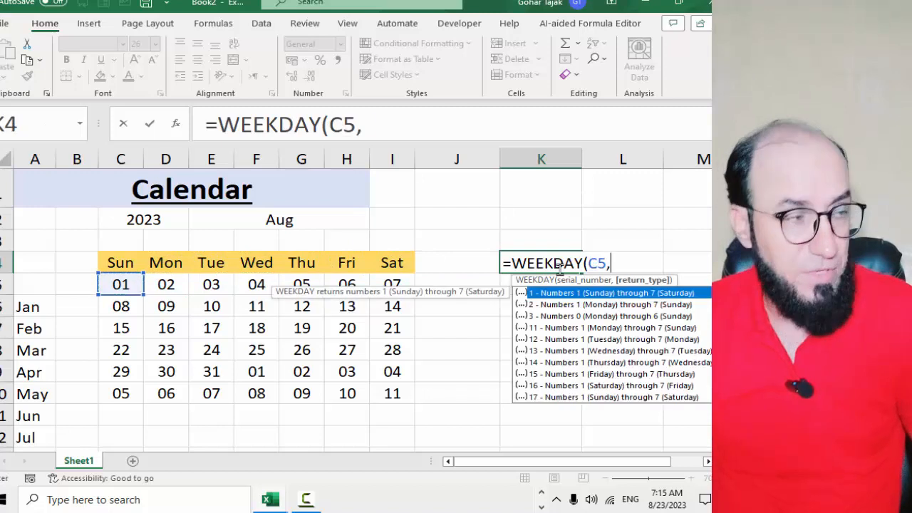
{"action": "type", "text": "2"}
{"action": "key", "text": "Return"}
{"action": "left_click", "coordinate": [559, 268]}
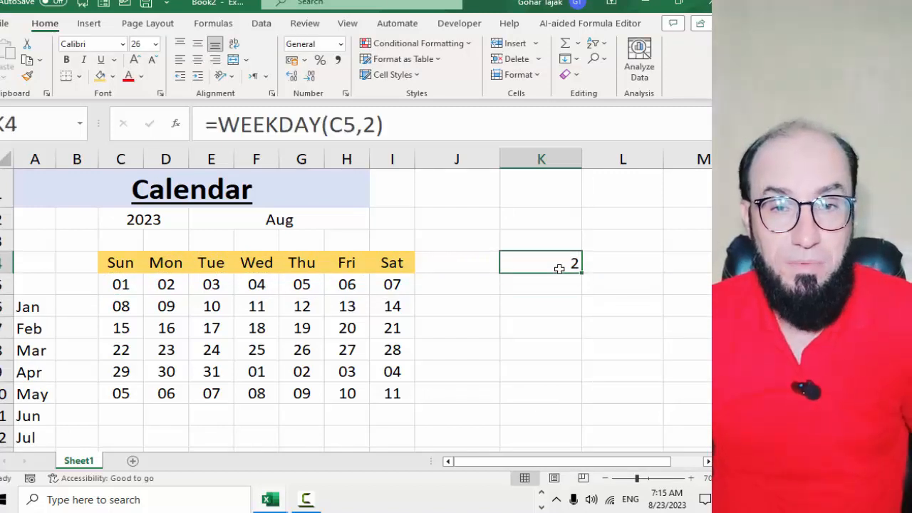
Try to subtract K4 from the DATE formula in C5
{"action": "key", "text": "Left"}
{"action": "key", "text": "Left"}
{"action": "key", "text": "Left"}
{"action": "key", "text": "Left"}
{"action": "key", "text": "Left"}
{"action": "key", "text": "Left"}
{"action": "key", "text": "Left"}
{"action": "key", "text": "Left"}
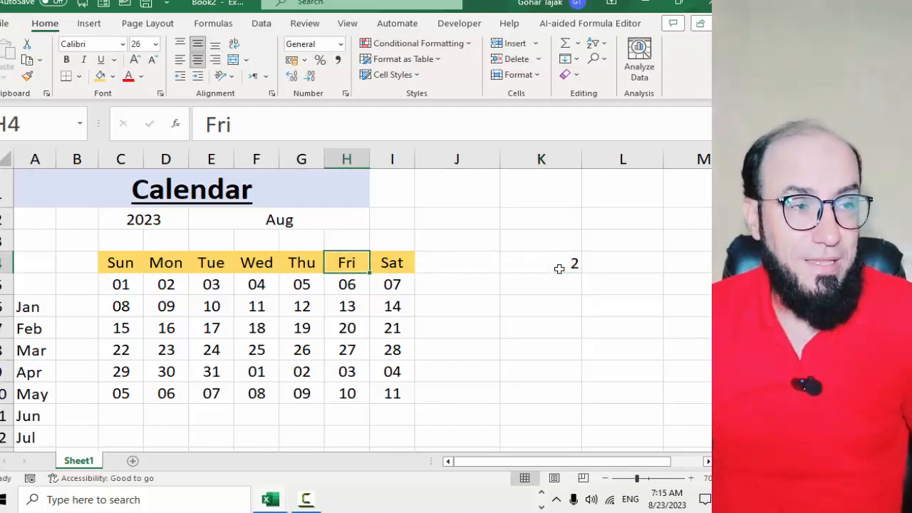
{"action": "key", "text": "Down"}
{"action": "key", "text": "F2"}
{"action": "type", "text": "-"}
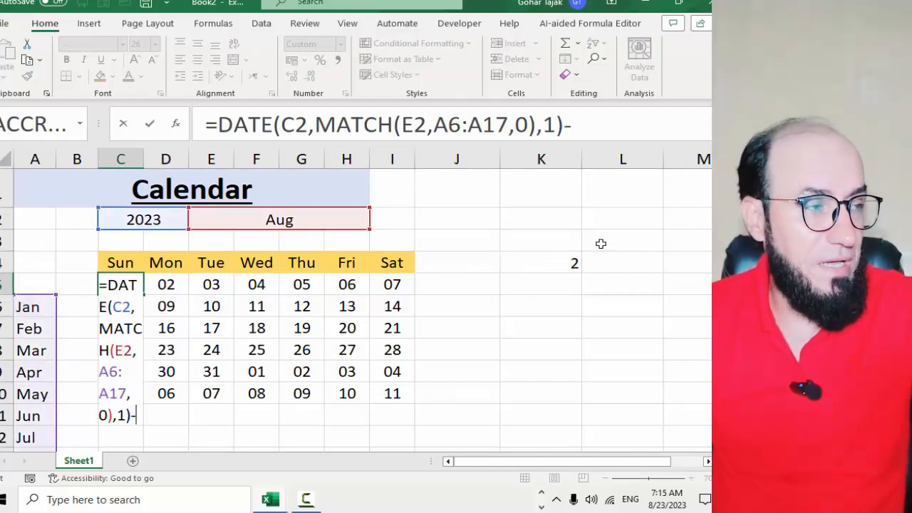
{"action": "left_click", "coordinate": [563, 264]}
{"action": "key", "text": "Return"}
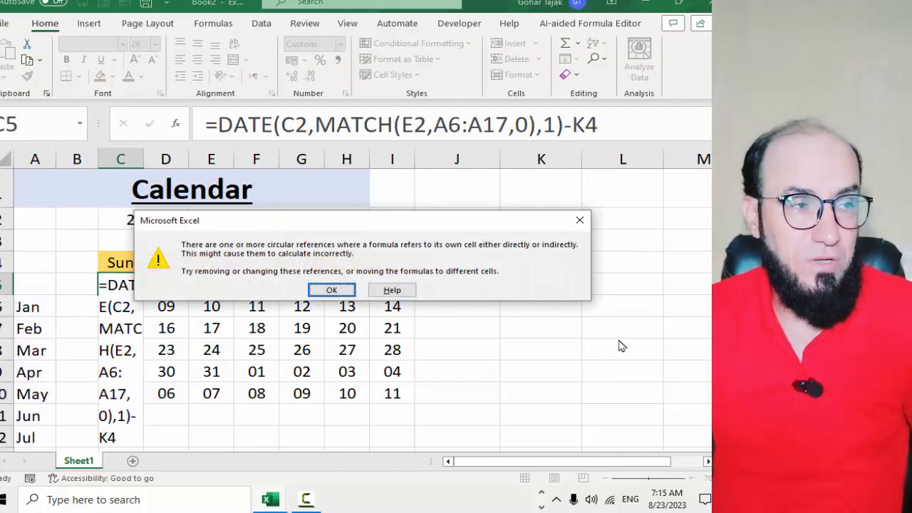
{"action": "key", "text": "Return"}
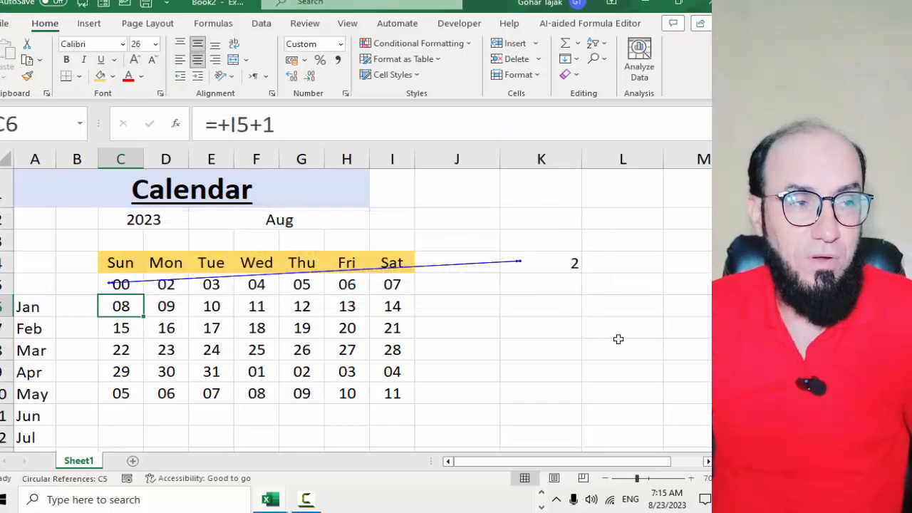
{"action": "key", "text": "Up"}
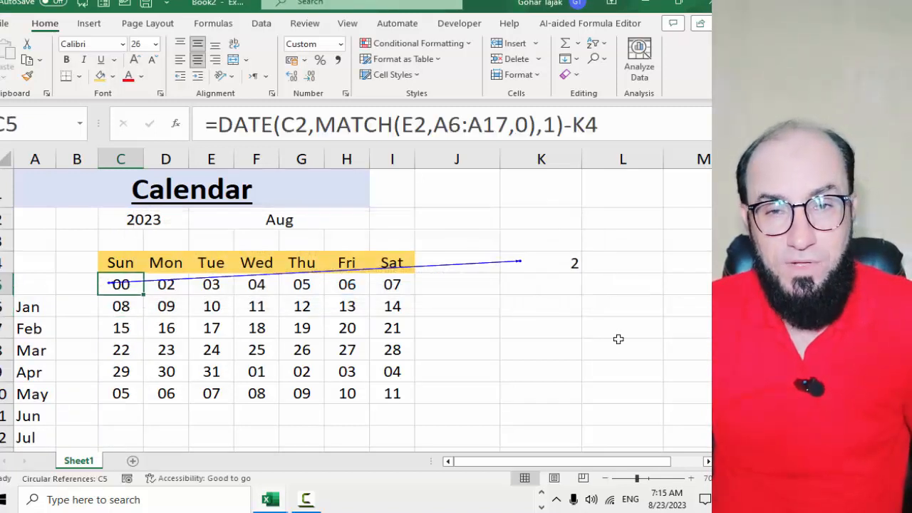
Remove the K4 subtraction from C5, leaving =DATE(C2,MATCH(E2,A6:A17,0),1)
{"action": "key", "text": "F2"}
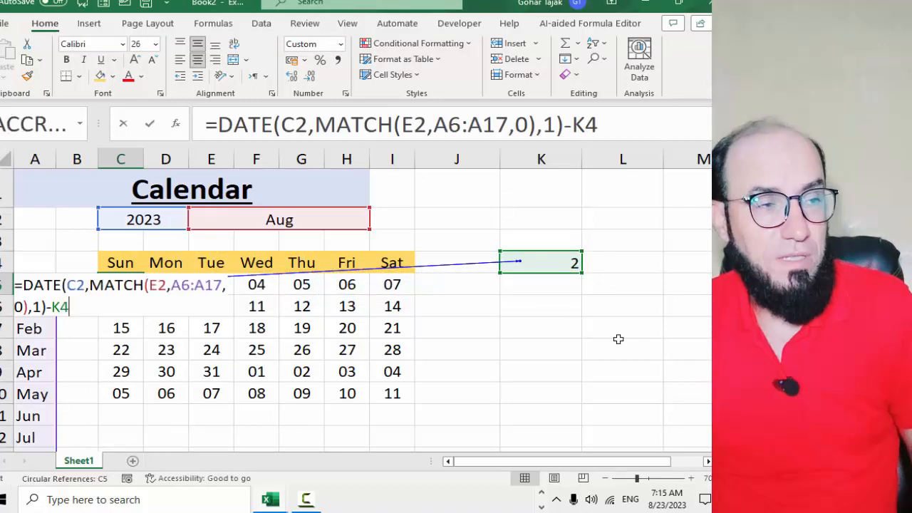
{"action": "key", "text": "BackSpace"}
{"action": "key", "text": "BackSpace"}
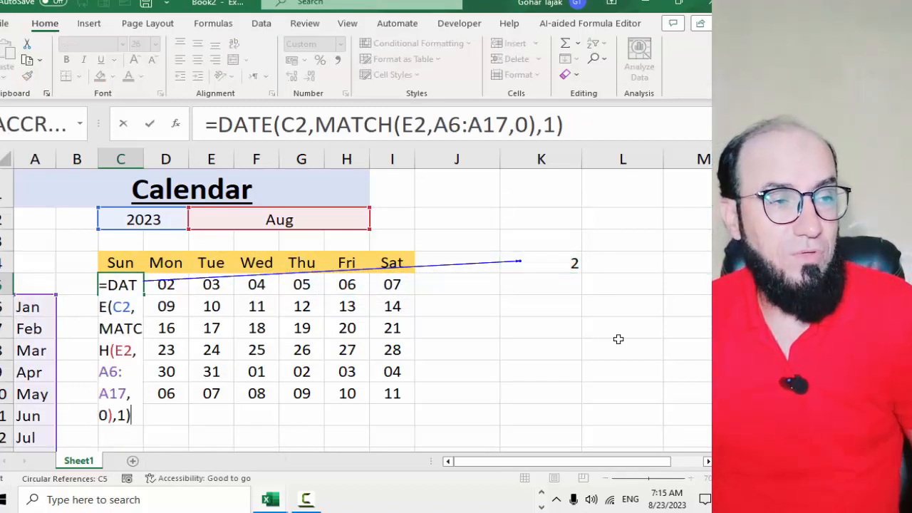
{"action": "key", "text": "Return"}
Delete the helper WEEKDAY formula from K4
{"action": "key", "text": "Up"}
{"action": "key", "text": "Right"}
{"action": "key", "text": "Right"}
{"action": "key", "text": "Right"}
{"action": "key", "text": "Right"}
{"action": "key", "text": "Right"}
{"action": "key", "text": "Right"}
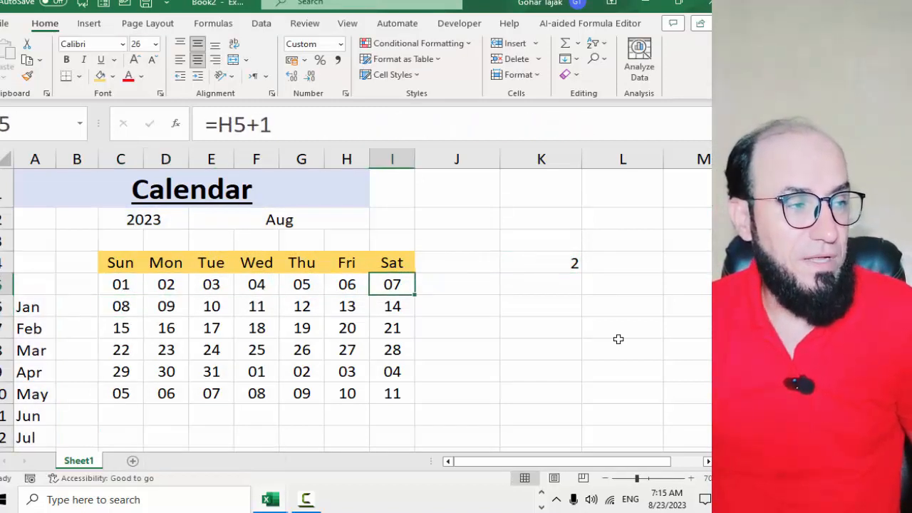
{"action": "key", "text": "Up"}
{"action": "key", "text": "Right"}
{"action": "key", "text": "Right"}
{"action": "key", "text": "Delete"}
Extend the C5 formula by subtracting a WEEKDAY function with a nested DATE that takes its year from C2
{"action": "key", "text": "Left"}
{"action": "key", "text": "Left"}
{"action": "key", "text": "Left"}
{"action": "key", "text": "Left"}
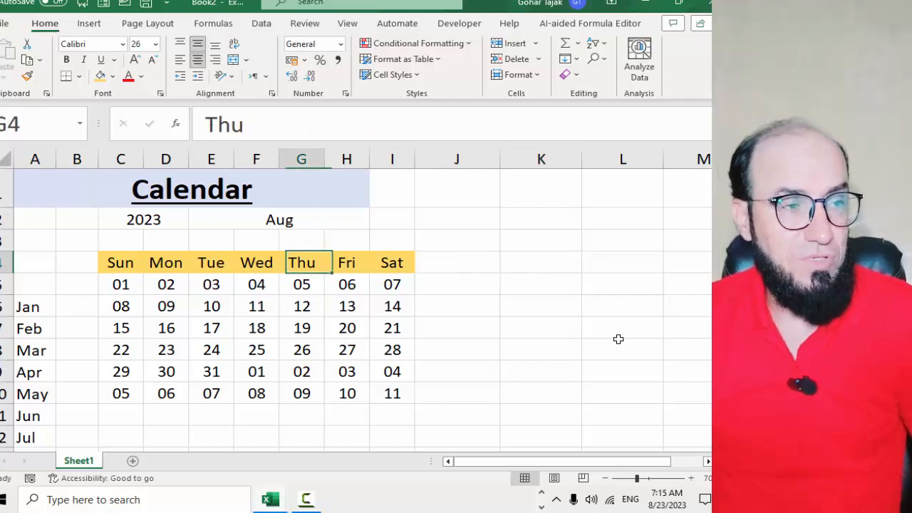
{"action": "key", "text": "Left"}
{"action": "key", "text": "Left"}
{"action": "key", "text": "Left"}
{"action": "key", "text": "Left"}
{"action": "key", "text": "Down"}
{"action": "key", "text": "F2"}
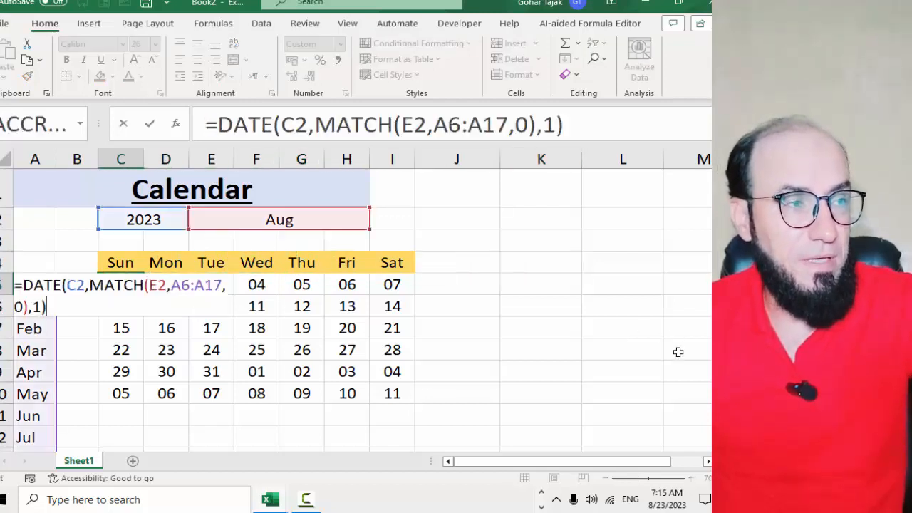
{"action": "key", "text": "Escape"}
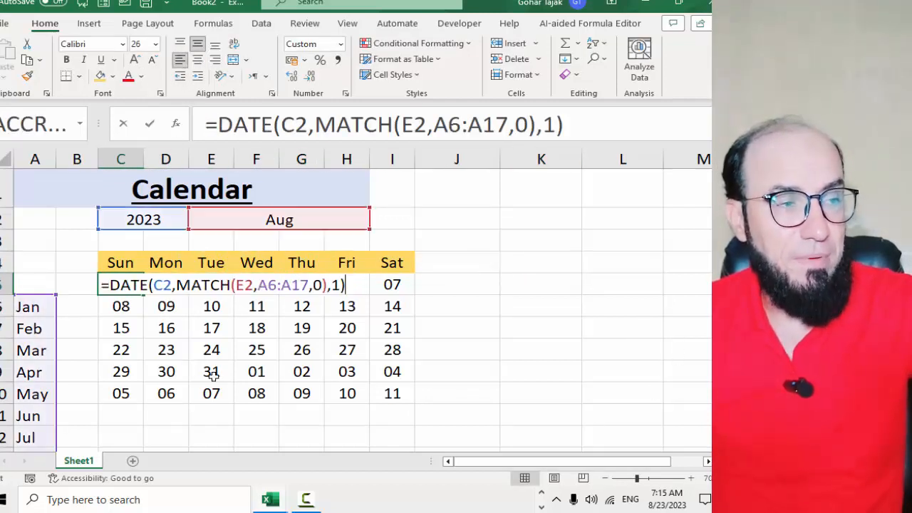
{"action": "key", "text": "F2"}
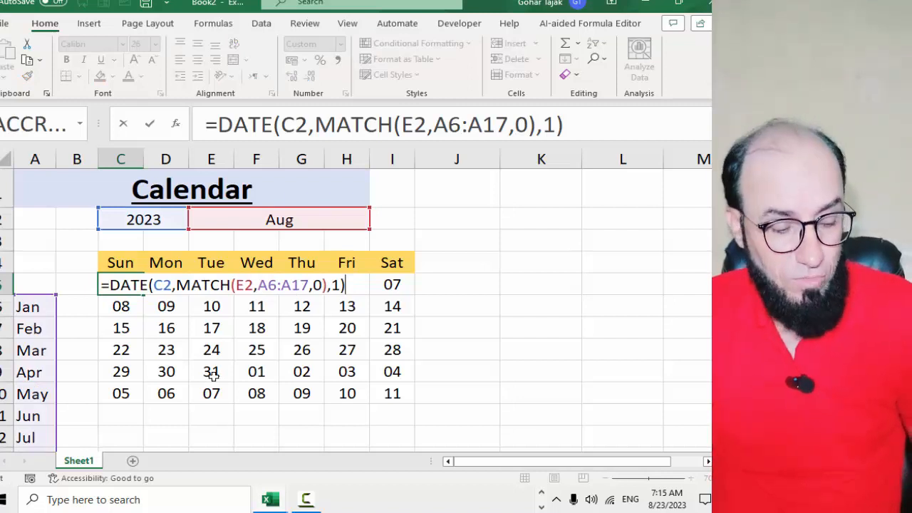
{"action": "type", "text": "-wee"}
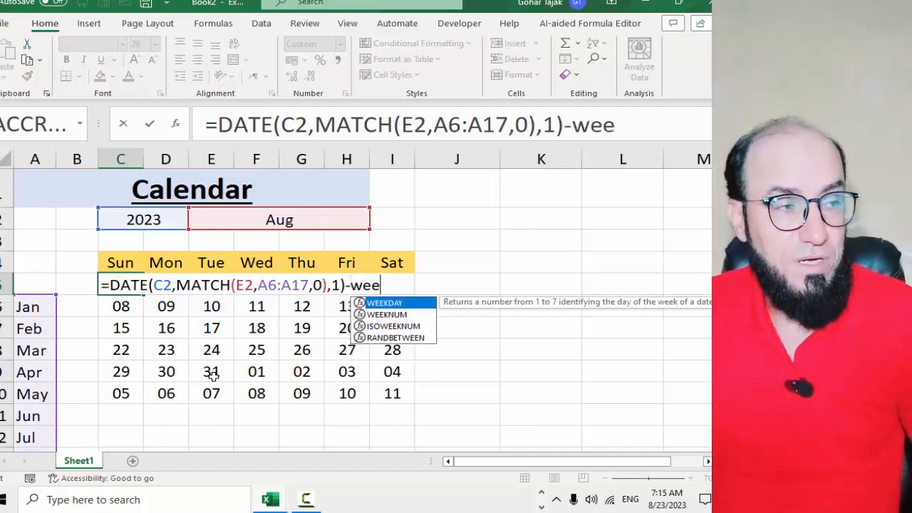
{"action": "key", "text": "Tab"}
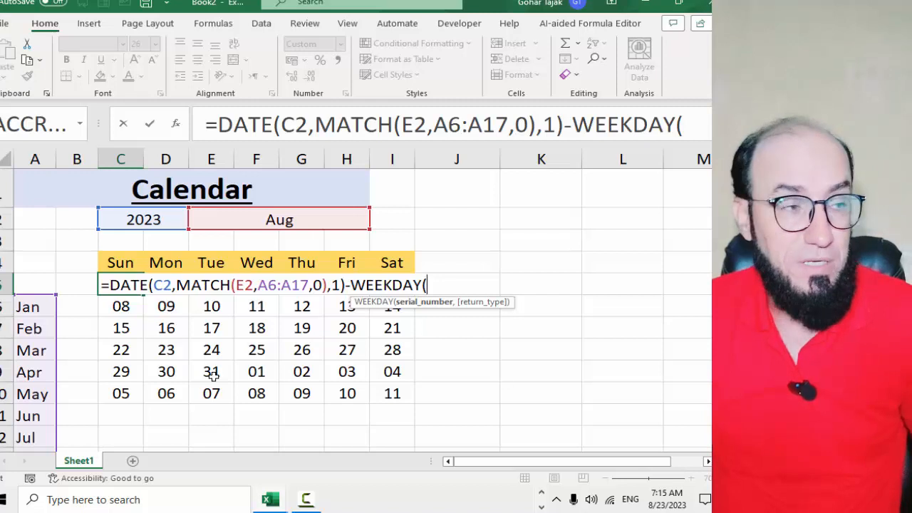
{"action": "type", "text": "date"}
{"action": "key", "text": "Tab"}
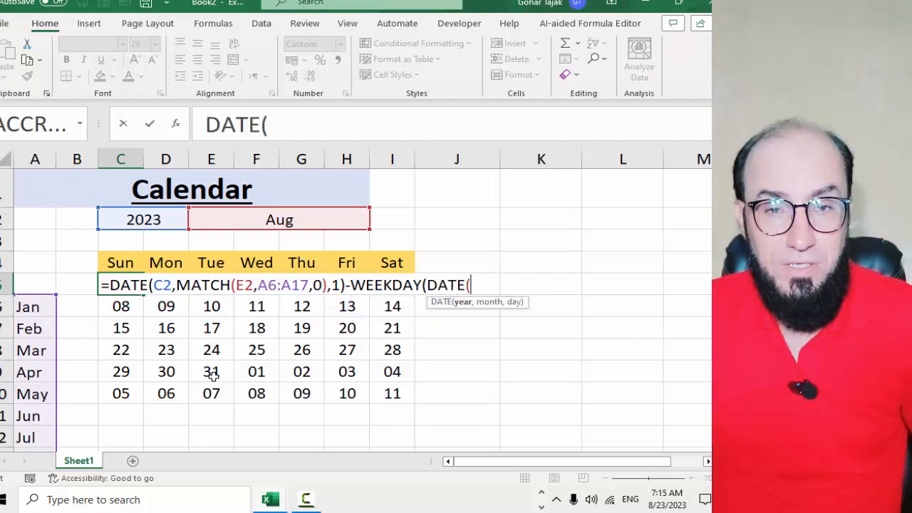
{"action": "left_click", "coordinate": [125, 220]}
{"action": "type", "text": ","}
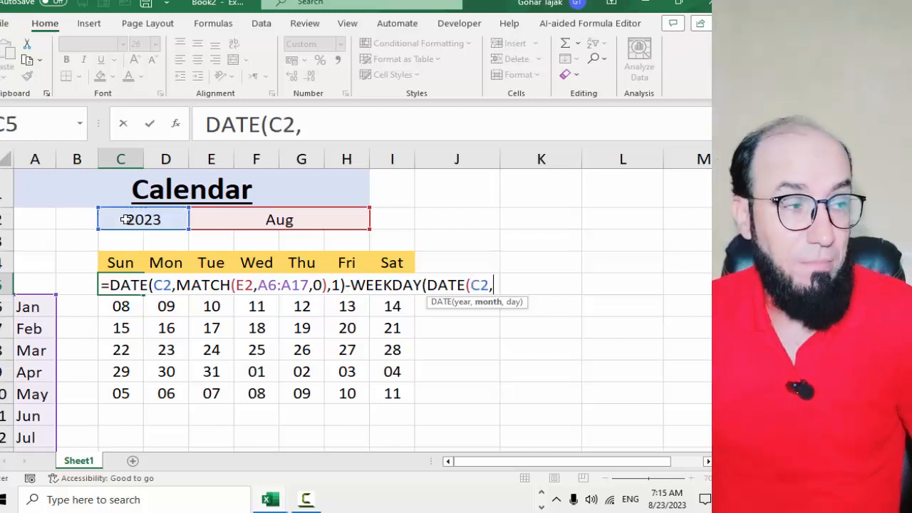
{"action": "type", "text": "mat"}
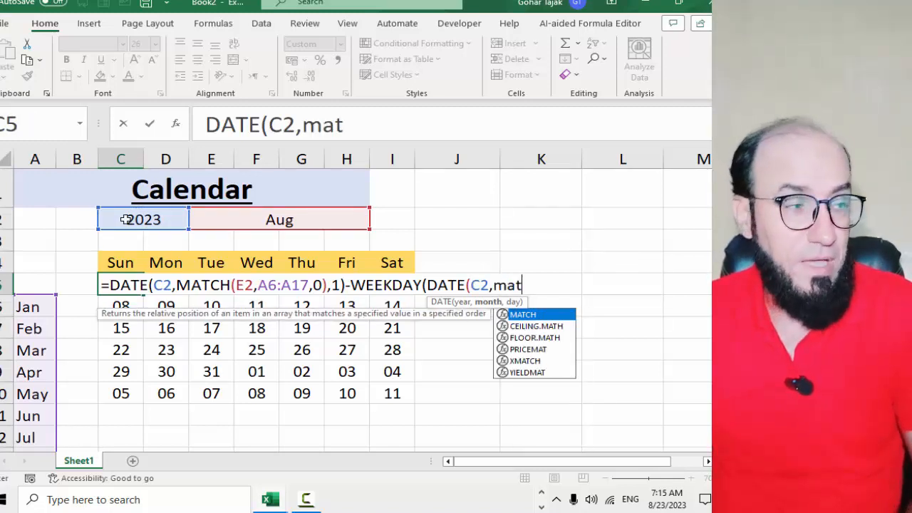
{"action": "key", "text": "Down"}
{"action": "key", "text": "Tab"}
{"action": "key", "text": "BackSpace"}
{"action": "key", "text": "BackSpace"}
{"action": "key", "text": "BackSpace"}
{"action": "key", "text": "BackSpace"}
{"action": "key", "text": "BackSpace"}
{"action": "key", "text": "BackSpace"}
{"action": "key", "text": "BackSpace"}
{"action": "key", "text": "BackSpace"}
{"action": "key", "text": "BackSpace"}
{"action": "key", "text": "BackSpace"}
{"action": "key", "text": "BackSpace"}
{"action": "key", "text": "BackSpace"}
{"action": "key", "text": "BackSpace"}
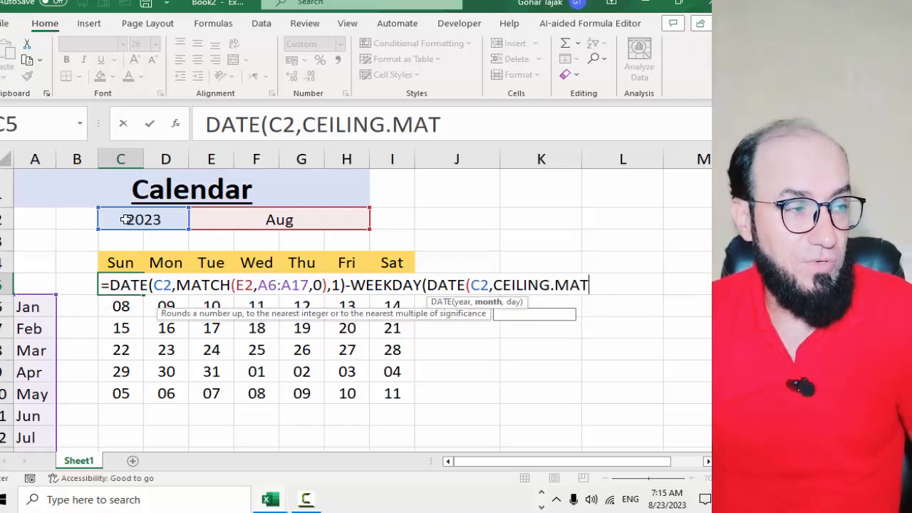
Add MATCH(E2,A6:A17,0) as the month argument of the nested DATE in the C5 formula
{"action": "type", "text": "mat"}
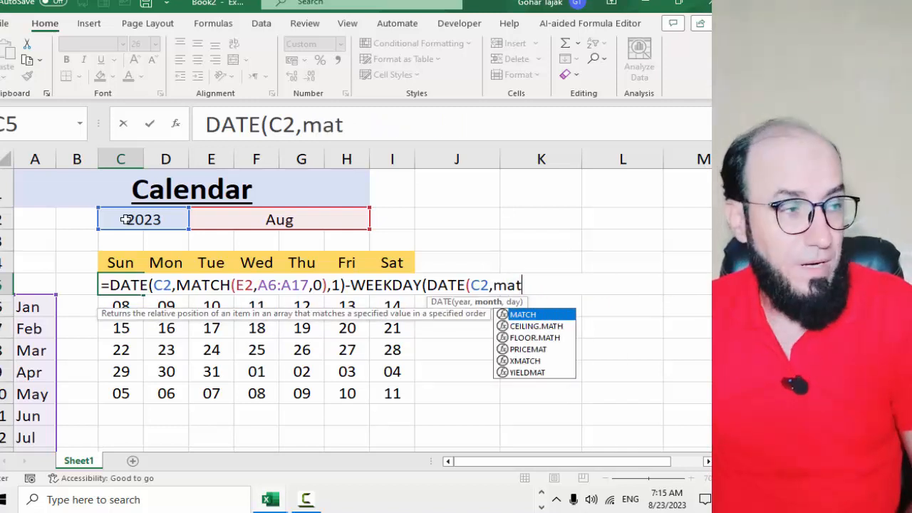
{"action": "key", "text": "Tab"}
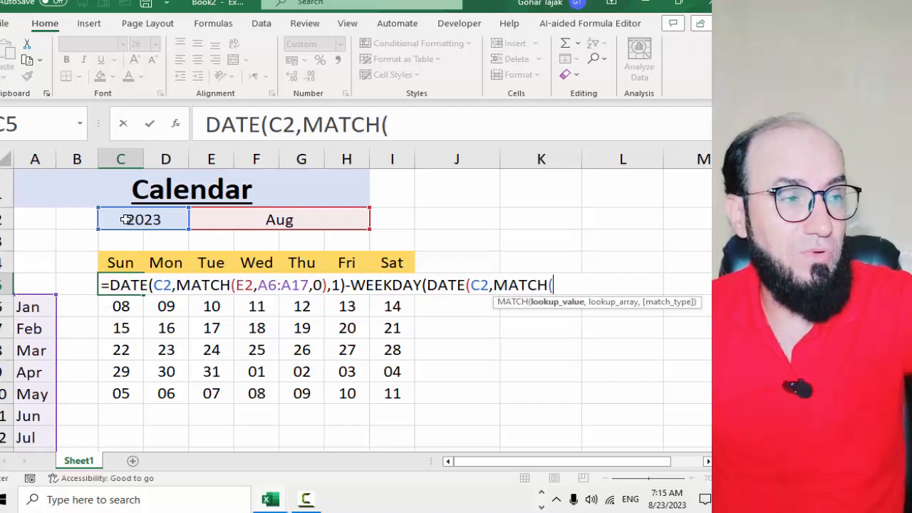
{"action": "left_click", "coordinate": [237, 222]}
{"action": "type", "text": ","}
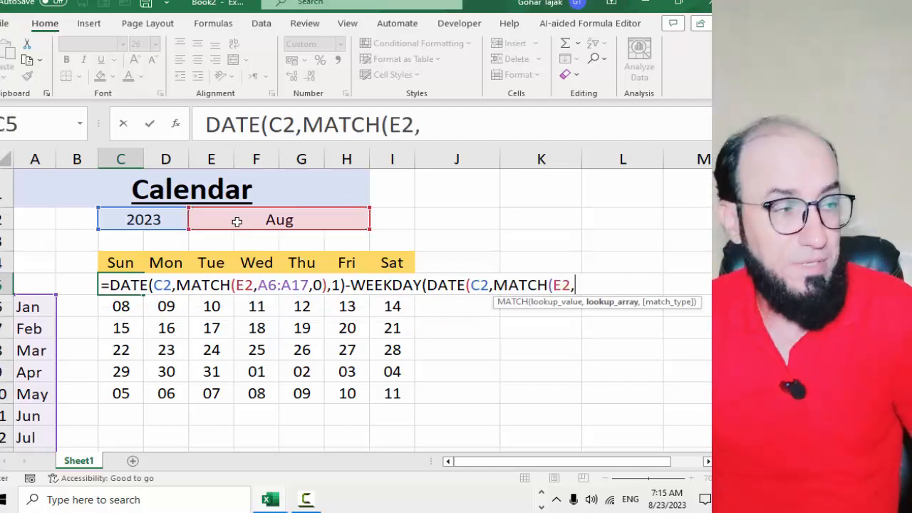
{"action": "key", "text": "Left"}
{"action": "key", "text": "Left"}
{"action": "key", "text": "Down"}
{"action": "key", "text": "ctrl+shift+Down"}
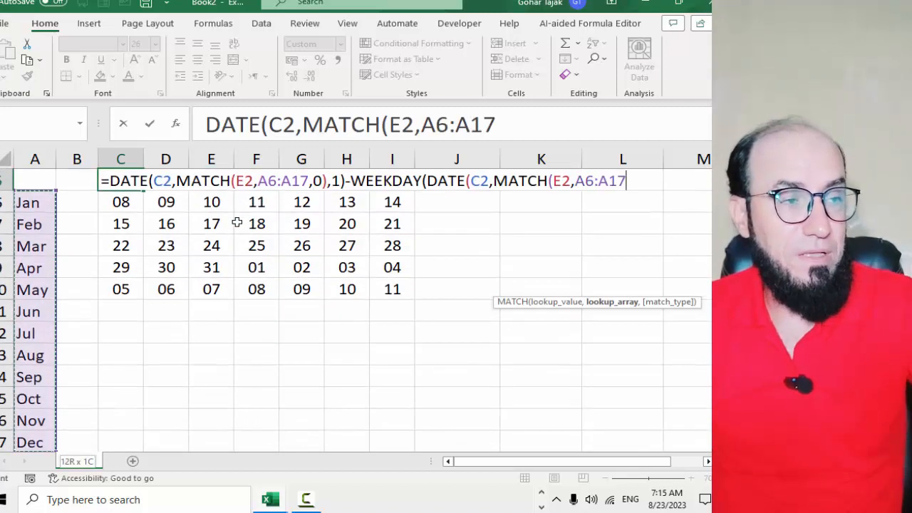
{"action": "scroll", "coordinate": [232, 299], "scroll_direction": "up", "scroll_amount": 2}
{"action": "type", "text": ",0"}
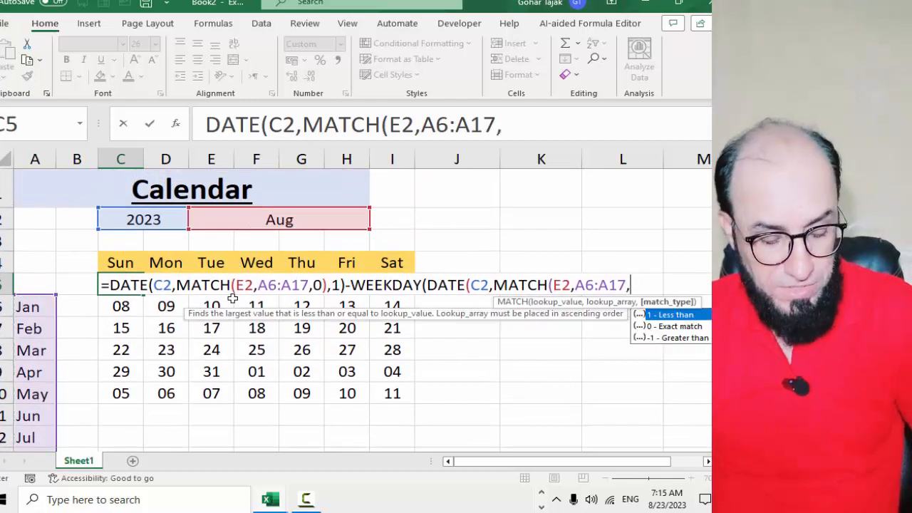
{"action": "type", "text": ")"}
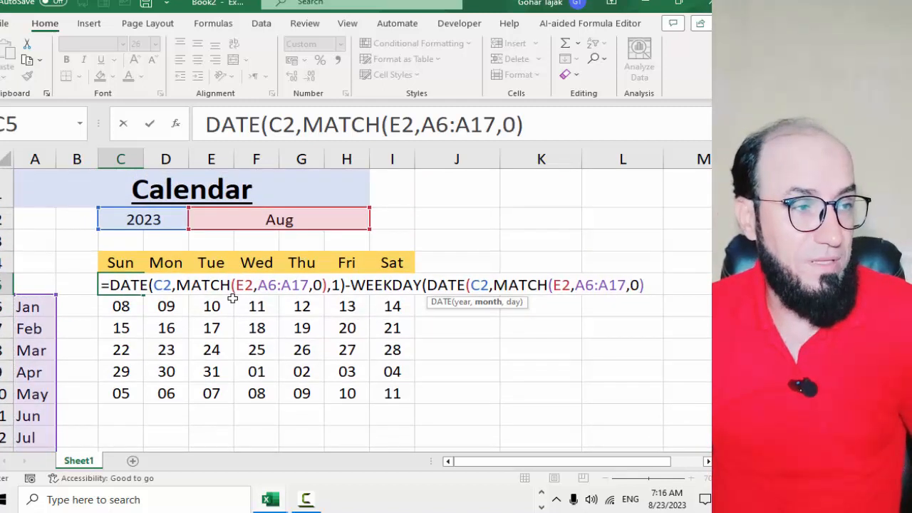
Set the nested DATE's day to 1 and commit the completed formula in C5
{"action": "type", "text": ",1"}
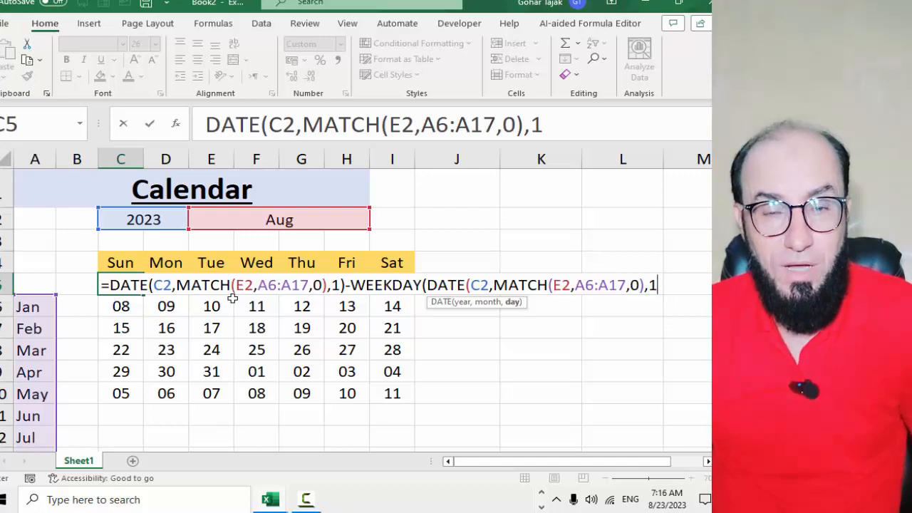
{"action": "key", "text": "Return"}
{"action": "key", "text": "Return"}
{"action": "key", "text": "Up"}
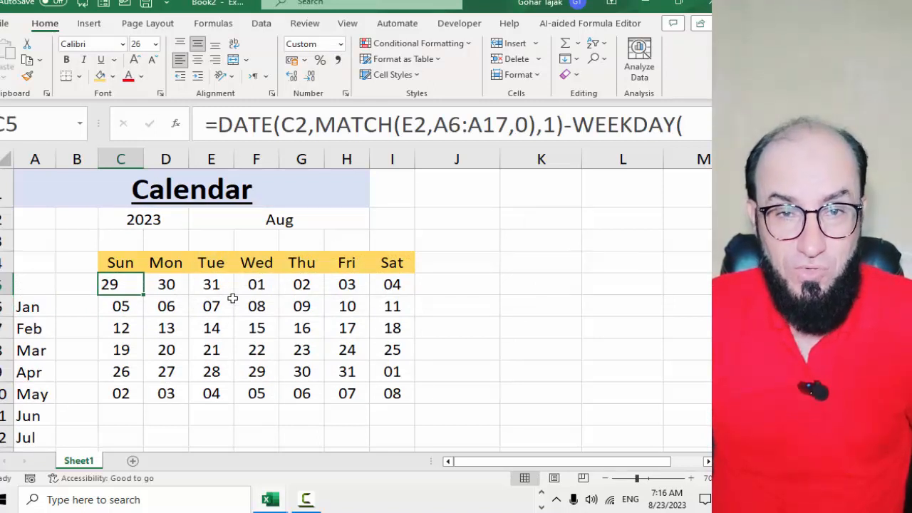
Add return type 2 (Monday through Sunday) to the WEEKDAY function in the C5 formula
{"action": "key", "text": "Right"}
{"action": "key", "text": "Left"}
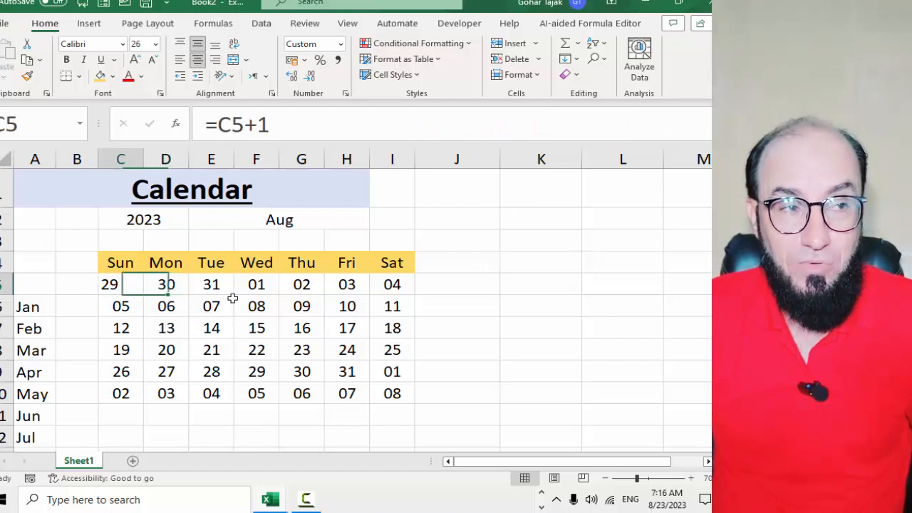
{"action": "key", "text": "F2"}
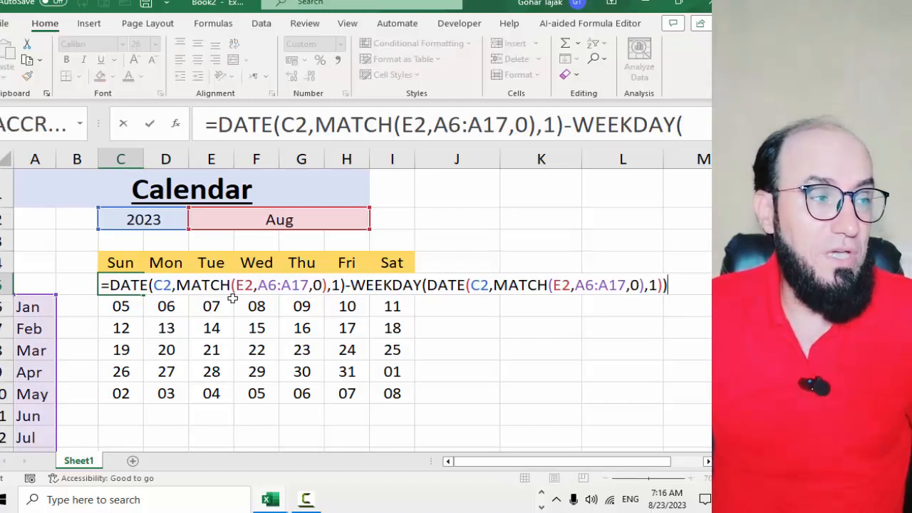
{"action": "key", "text": "Left"}
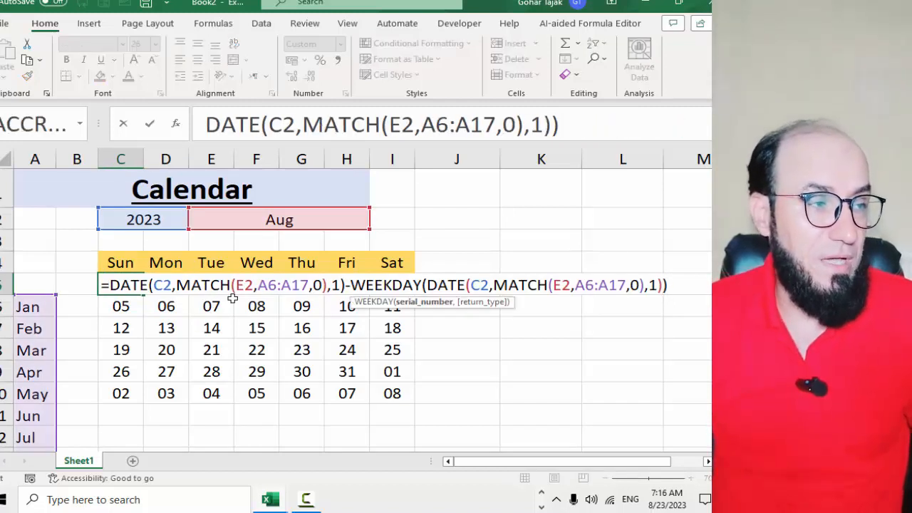
{"action": "type", "text": ","}
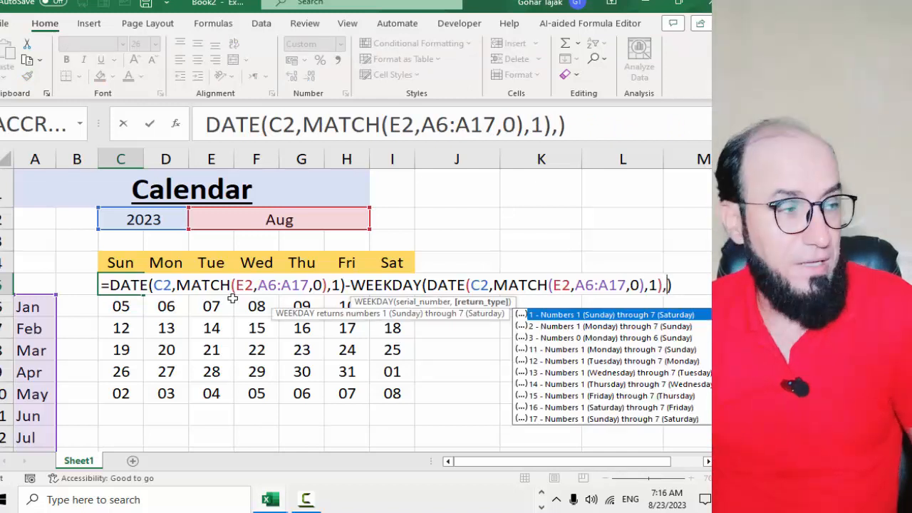
{"action": "key", "text": "Down"}
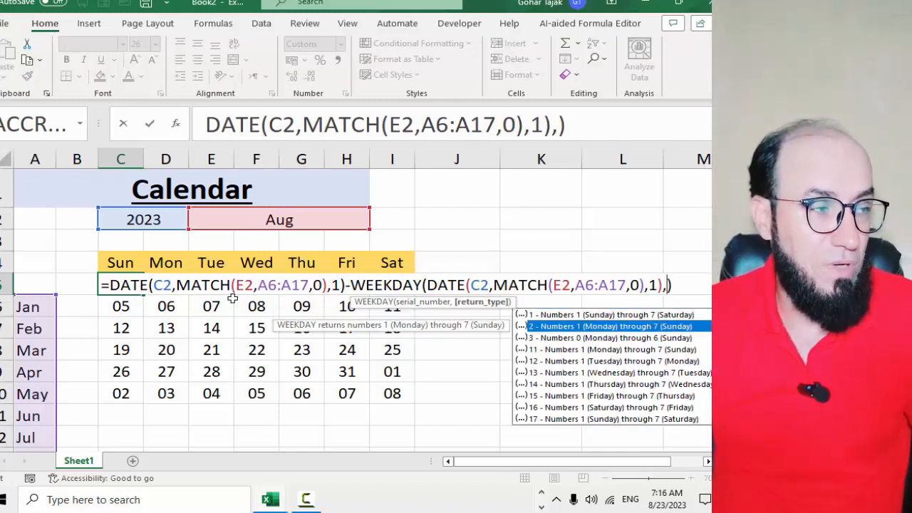
{"action": "type", "text": "2"}
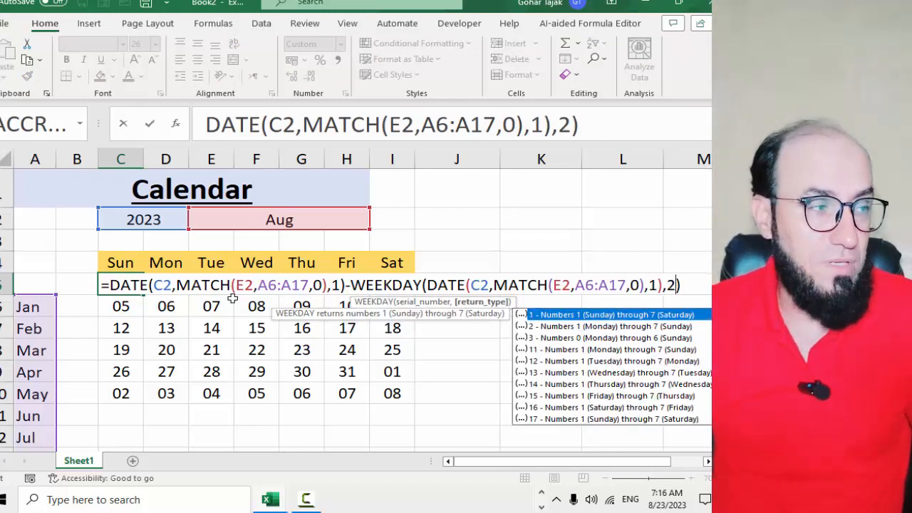
{"action": "key", "text": "Return"}
Check the current date in the calendar grid against its weekday header
{"action": "key", "text": "Right"}
{"action": "key", "text": "Down"}
{"action": "key", "text": "Right"}
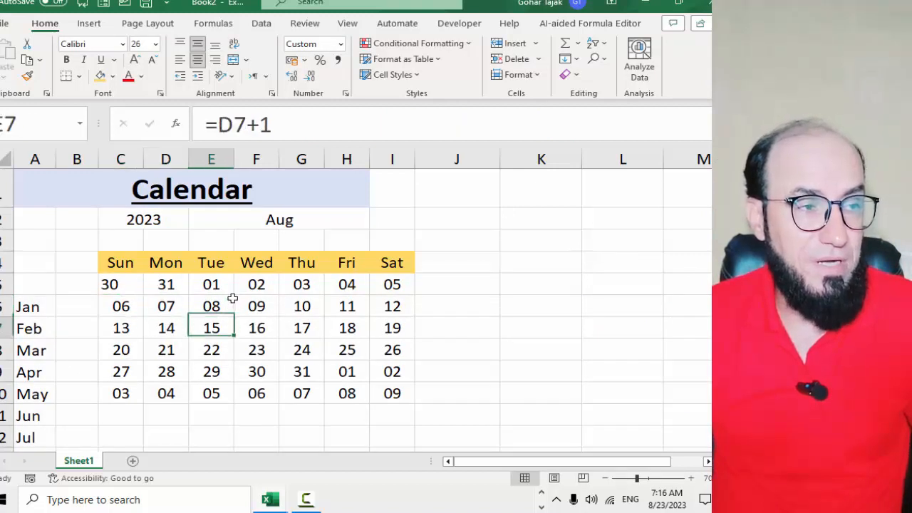
{"action": "key", "text": "Down"}
{"action": "key", "text": "Right"}
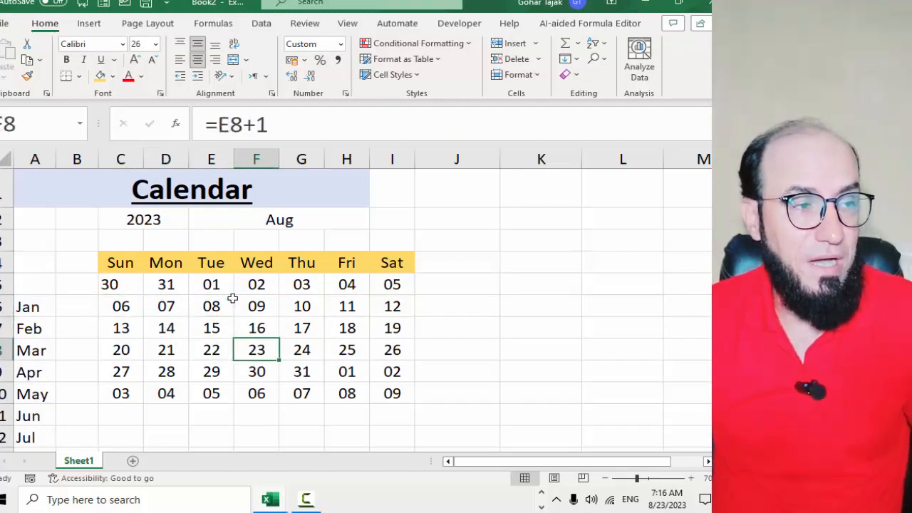
{"action": "left_click", "coordinate": [260, 262]}
{"action": "left_click", "coordinate": [249, 347]}
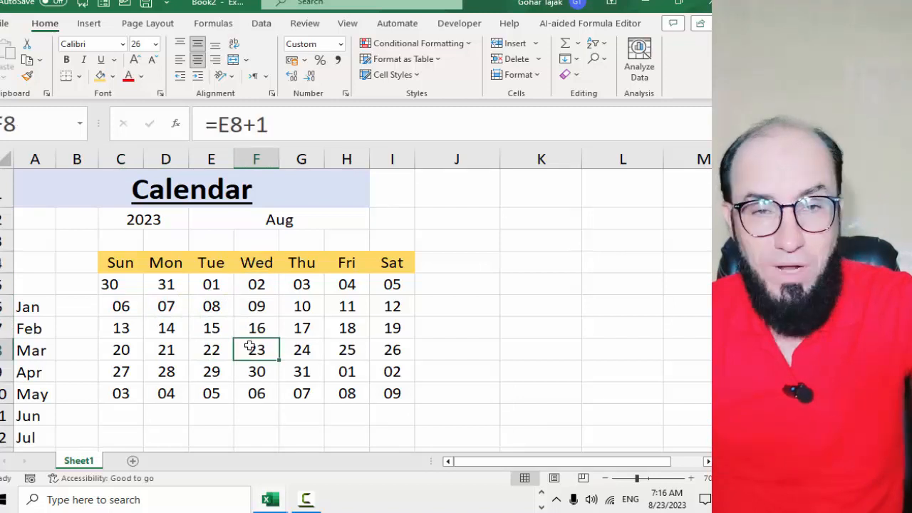
Center the first calendar date in cell C5
{"action": "left_click", "coordinate": [118, 286]}
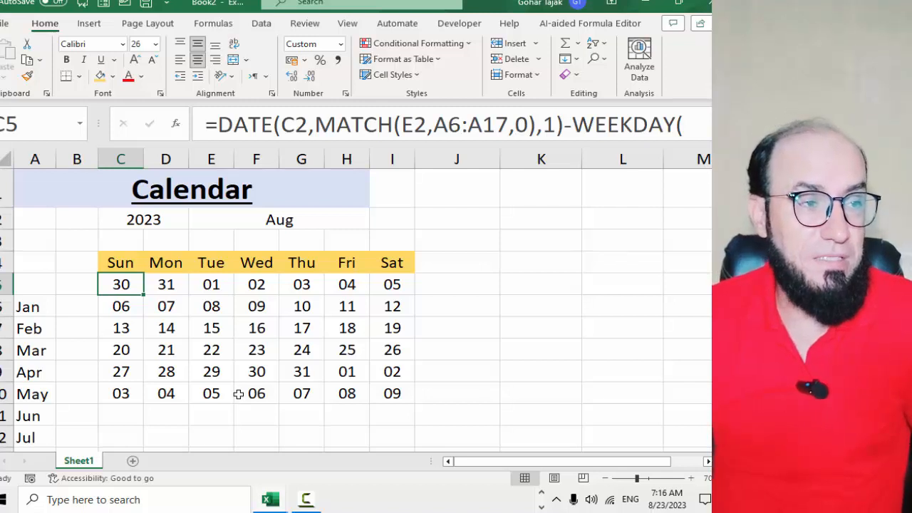
{"action": "key", "text": "Right"}
{"action": "key", "text": "Left"}
{"action": "key", "text": "Right"}
{"action": "key", "text": "Right"}
{"action": "key", "text": "Left"}
{"action": "key", "text": "Left"}
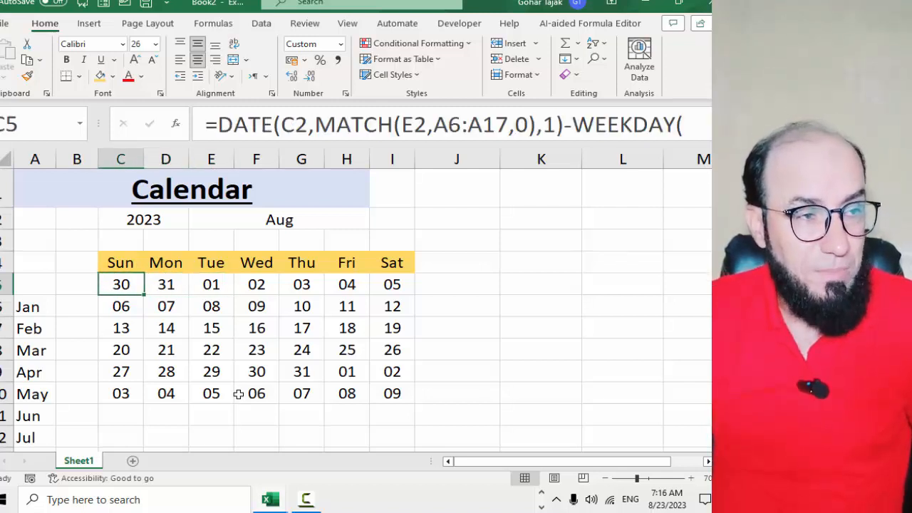
Examine the calendar grid to see where the August dates begin and end
{"action": "key", "text": "Right"}
{"action": "key", "text": "Right"}
{"action": "key", "text": "Down"}
{"action": "key", "text": "Down"}
{"action": "key", "text": "Down"}
{"action": "key", "text": "Down"}
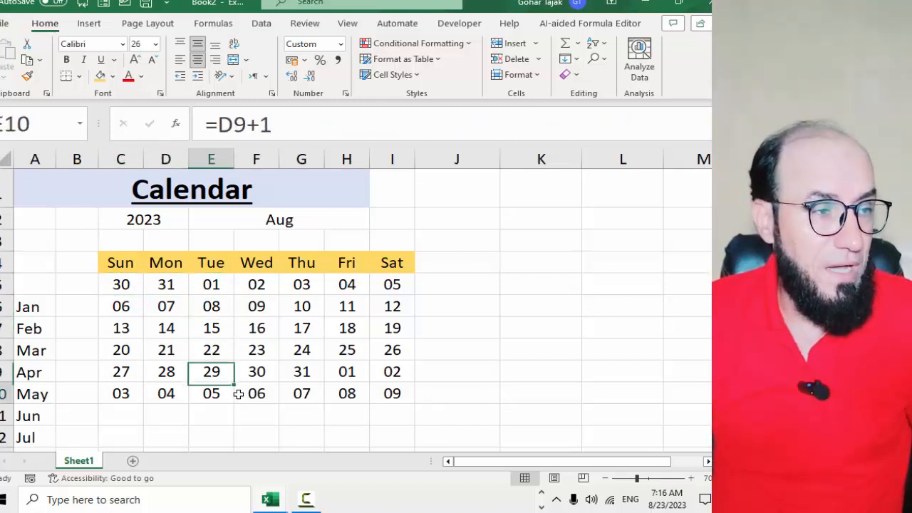
{"action": "key", "text": "Down"}
{"action": "key", "text": "Right"}
{"action": "key", "text": "Right"}
{"action": "key", "text": "Up"}
{"action": "key", "text": "Right"}
{"action": "key", "text": "Right"}
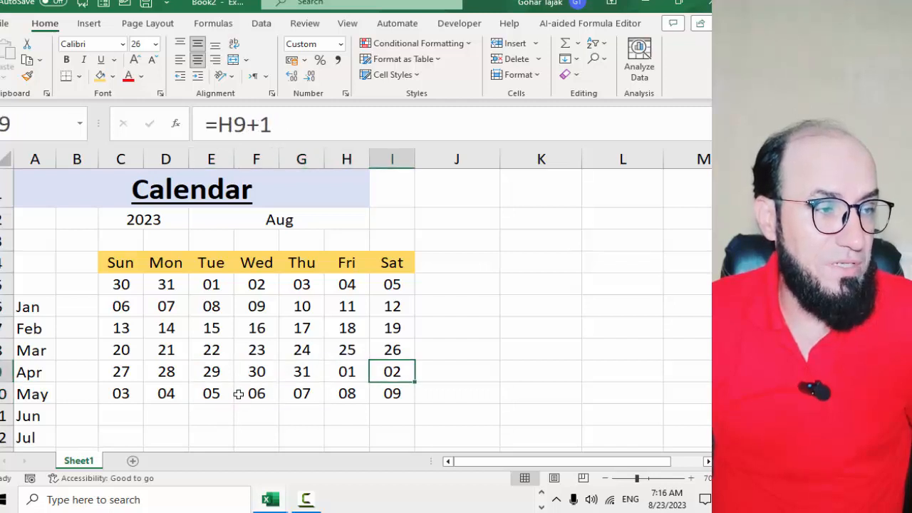
Clear the surplus last row of dates in C10:I10
{"action": "key", "text": "Down"}
{"action": "key", "text": "Left"}
{"action": "key", "text": "Left"}
{"action": "key", "text": "Left"}
{"action": "key", "text": "Left"}
{"action": "key", "text": "Left"}
{"action": "key", "text": "Left"}
{"action": "key", "text": "ctrl+shift+Right"}
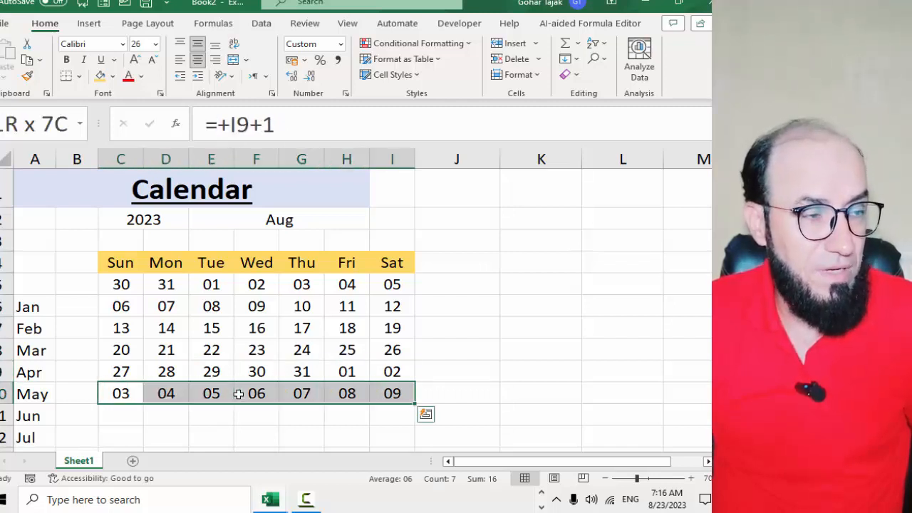
{"action": "key", "text": "Delete"}
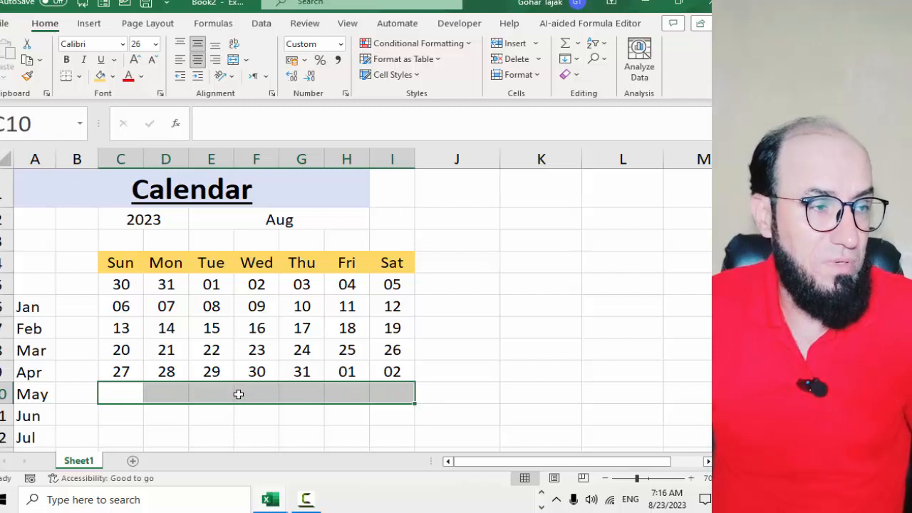
{"action": "key", "text": "Up"}
{"action": "key", "text": "Up"}
{"action": "key", "text": "Up"}
{"action": "key", "text": "Right"}
{"action": "key", "text": "Right"}
{"action": "key", "text": "Left"}
{"action": "key", "text": "Right"}
{"action": "key", "text": "Right"}
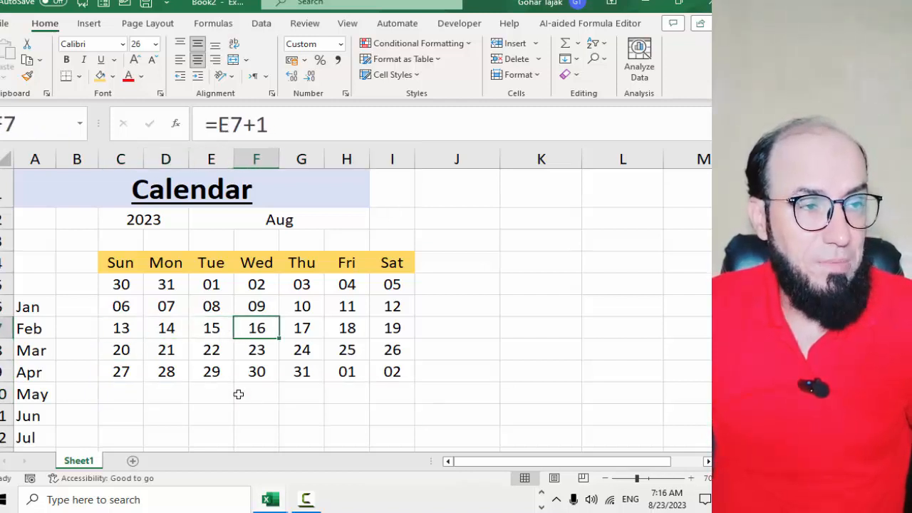
{"action": "key", "text": "Down"}
{"action": "key", "text": "Left"}
{"action": "key", "text": "Left"}
{"action": "key", "text": "Left"}
{"action": "key", "text": "Up"}
{"action": "key", "text": "Up"}
{"action": "key", "text": "Up"}
{"action": "key", "text": "ctrl+shift+Down"}
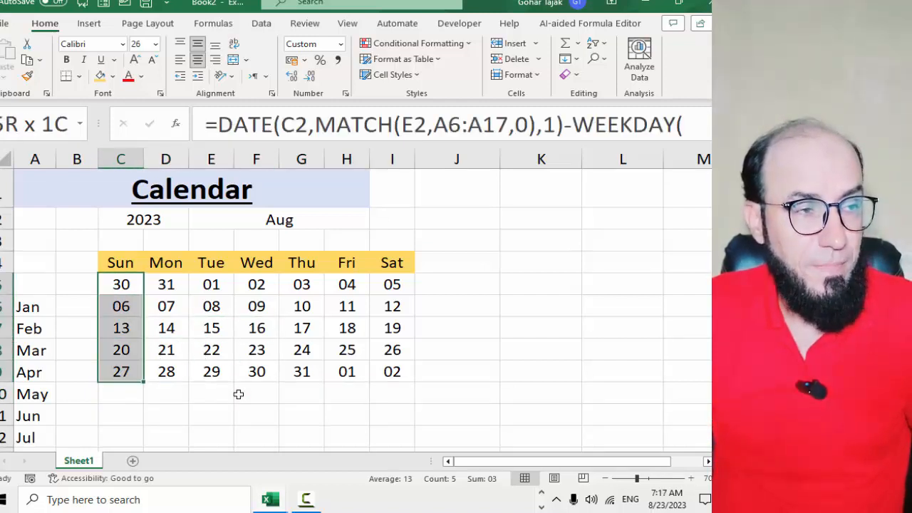
{"action": "key", "text": "ctrl+shift+Right"}
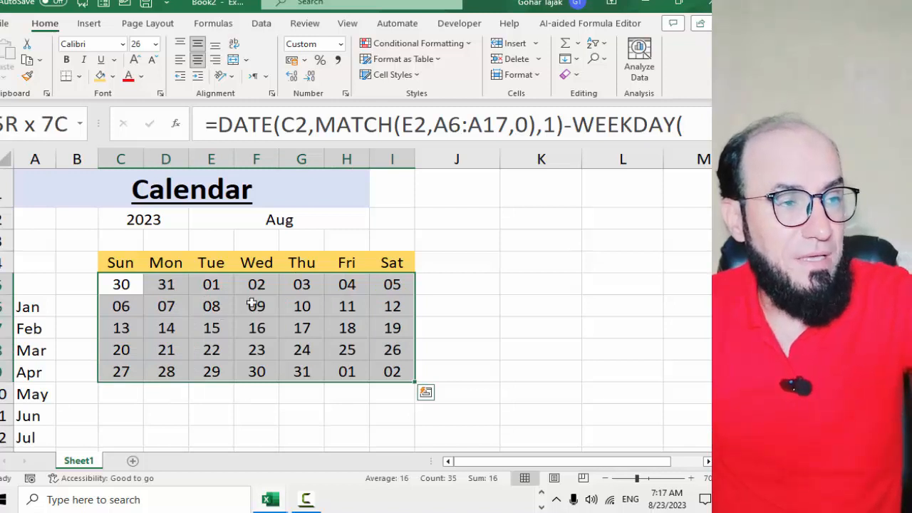
Color the Sunday dates in C5:C9 red
{"action": "left_click_drag", "start_coordinate": [132, 284], "coordinate": [122, 372]}
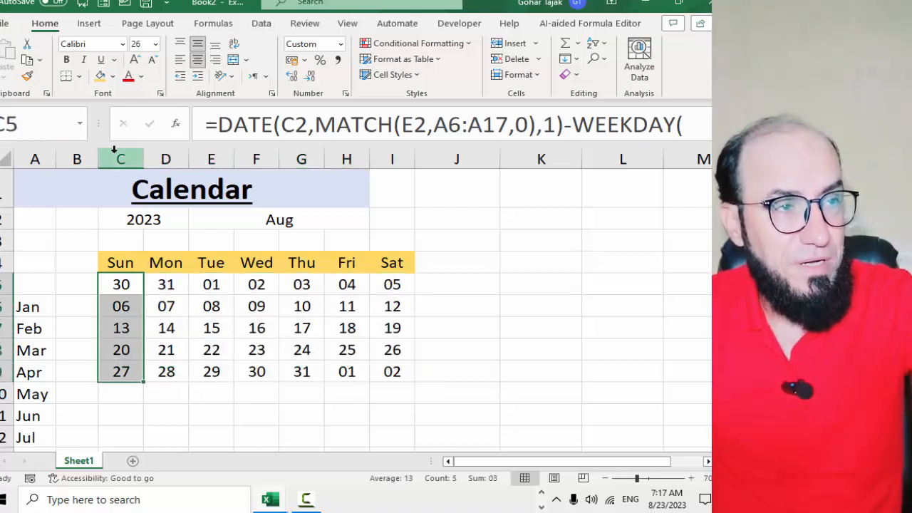
{"action": "left_click", "coordinate": [126, 83]}
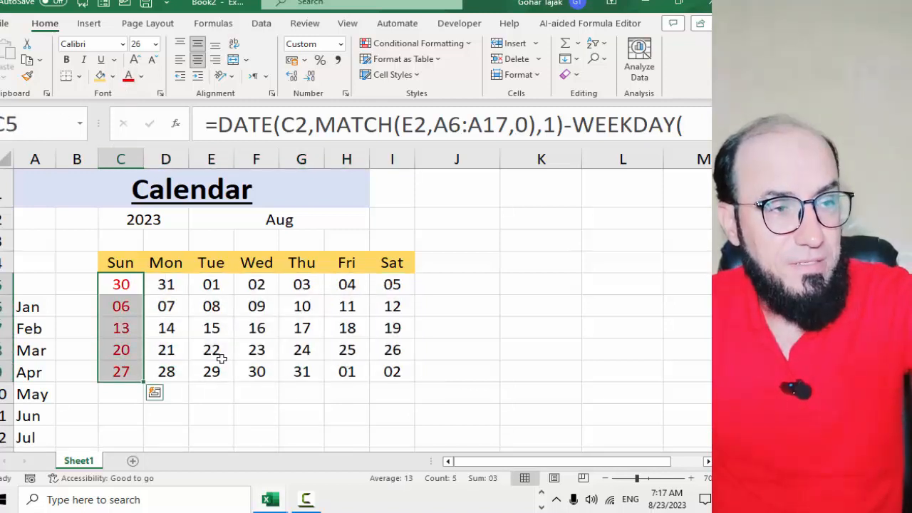
{"action": "left_click", "coordinate": [191, 324]}
Set the font of the calendar dates in C5:I9 to Arial Black, after trying Arial
{"action": "left_click_drag", "start_coordinate": [120, 289], "coordinate": [377, 365]}
{"action": "left_click", "coordinate": [105, 45]}
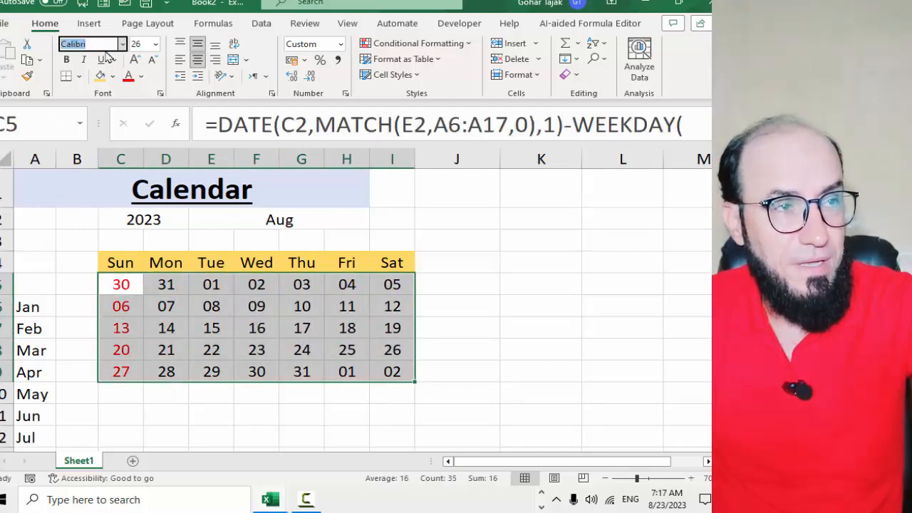
{"action": "type", "text": "Arial"}
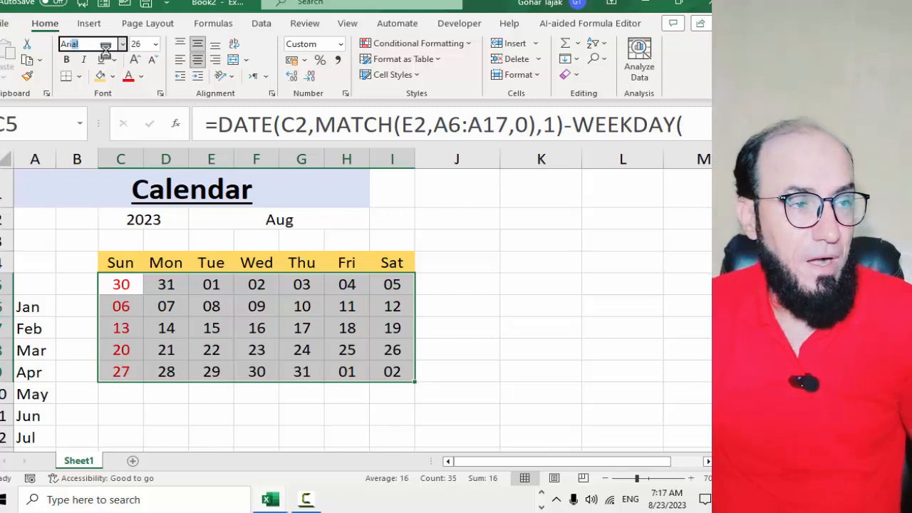
{"action": "key", "text": "Return"}
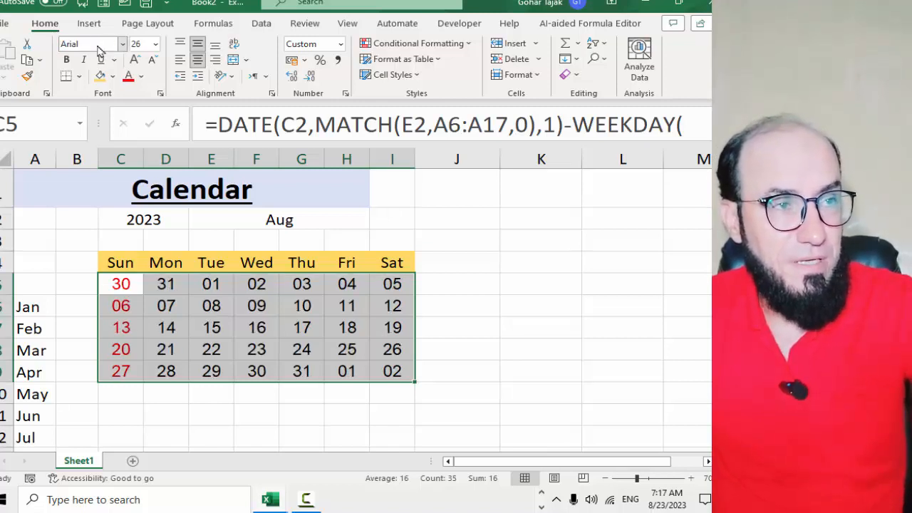
{"action": "left_click", "coordinate": [99, 45]}
{"action": "type", "text": "Arial"}
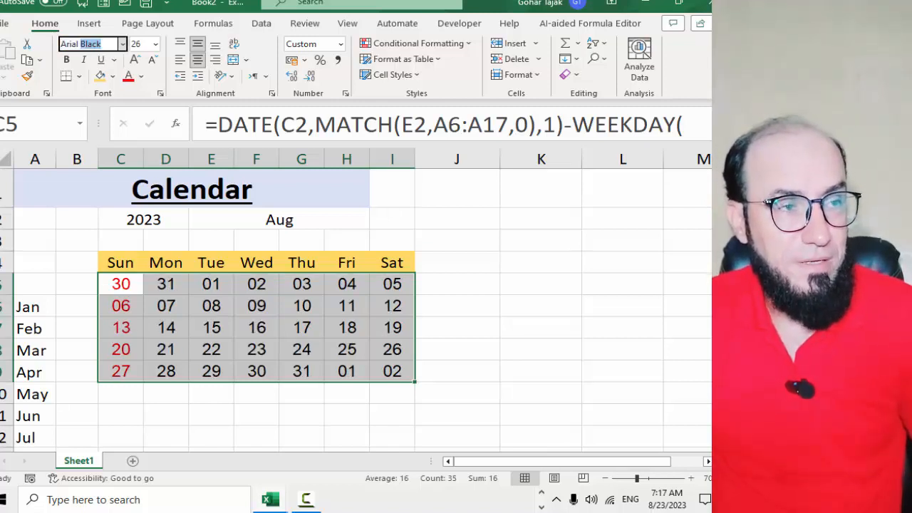
{"action": "key", "text": "Return"}
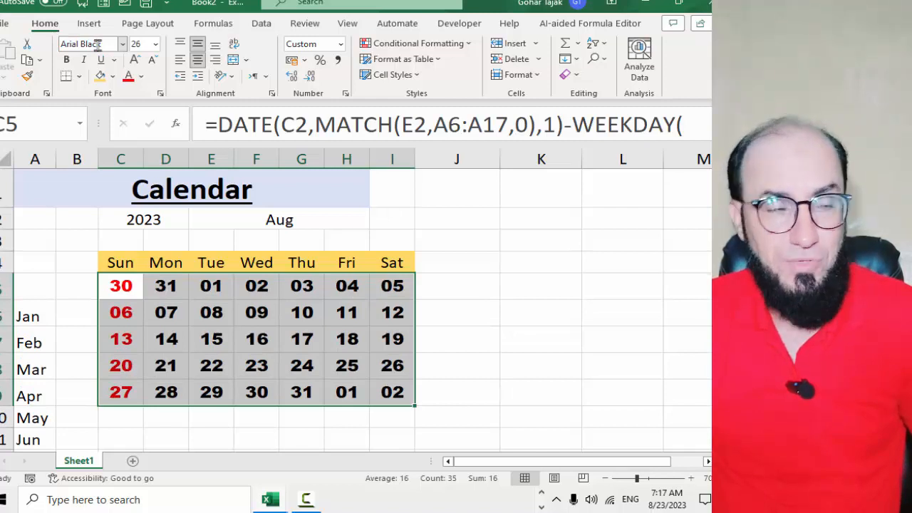
{"action": "key", "text": "Down"}
{"action": "key", "text": "Up"}
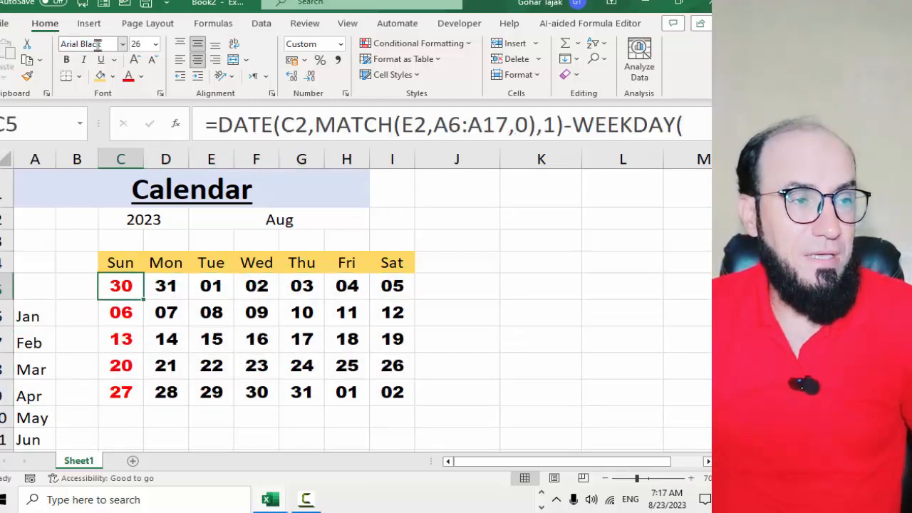
{"action": "key", "text": "Down"}
{"action": "key", "text": "Down"}
{"action": "key", "text": "Right"}
{"action": "key", "text": "Down"}
{"action": "key", "text": "Right"}
{"action": "key", "text": "Right"}
{"action": "key", "text": "Right"}
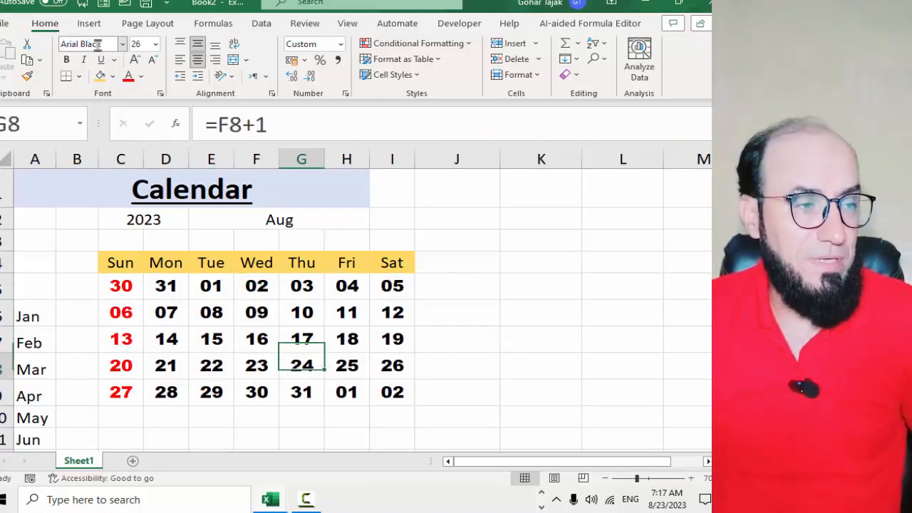
Start a new conditional formatting rule for the calendar dates in C5:I9, using a formula to determine which cells to format
{"action": "key", "text": "Down"}
{"action": "key", "text": "Right"}
{"action": "key", "text": "Up"}
{"action": "key", "text": "Up"}
{"action": "key", "text": "Left"}
{"action": "key", "text": "Left"}
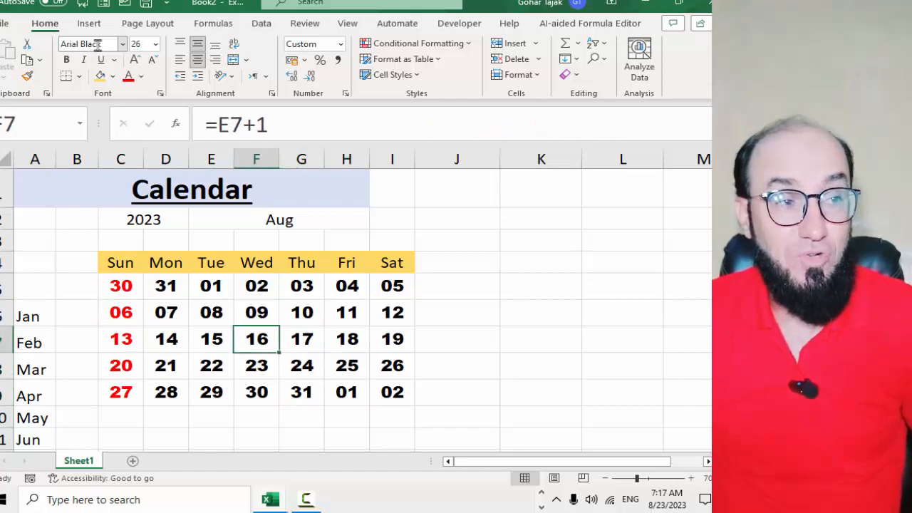
{"action": "key", "text": "Up"}
{"action": "key", "text": "Up"}
{"action": "key", "text": "Left"}
{"action": "key", "text": "Left"}
{"action": "key", "text": "Left"}
{"action": "key", "text": "shift+Down"}
{"action": "key", "text": "shift+Down"}
{"action": "key", "text": "shift+Down"}
{"action": "key", "text": "shift+Down"}
{"action": "key", "text": "shift+Right"}
{"action": "key", "text": "shift+Right"}
{"action": "key", "text": "shift+Right"}
{"action": "key", "text": "shift+Right"}
{"action": "key", "text": "shift+Right"}
{"action": "key", "text": "shift+Right"}
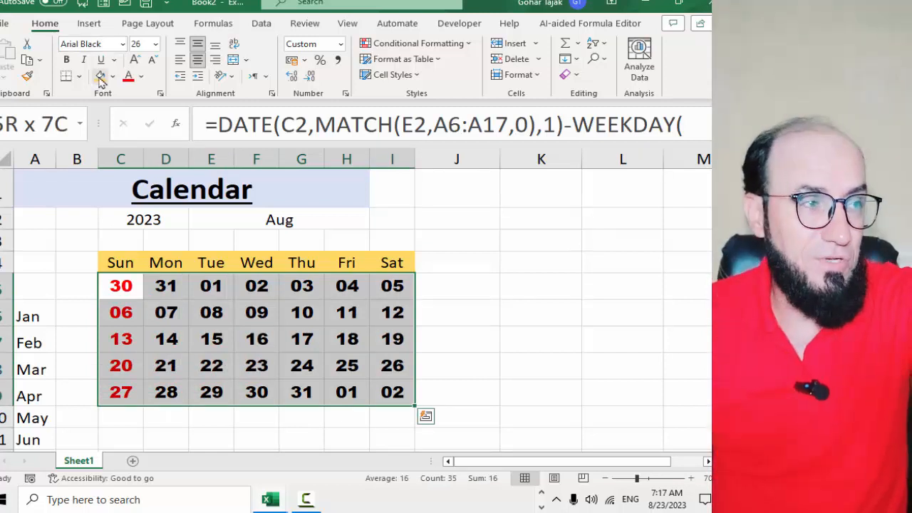
{"action": "left_click", "coordinate": [399, 43]}
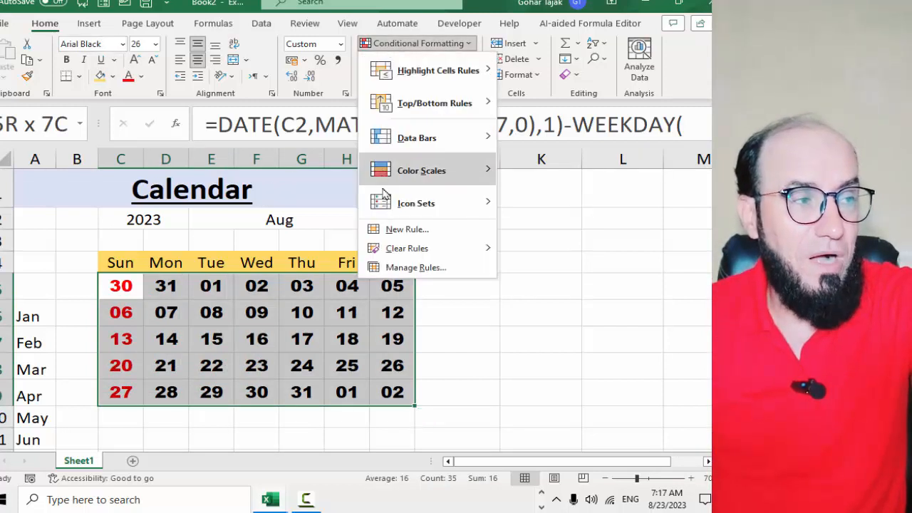
{"action": "left_click", "coordinate": [403, 230]}
{"action": "left_click", "coordinate": [222, 264]}
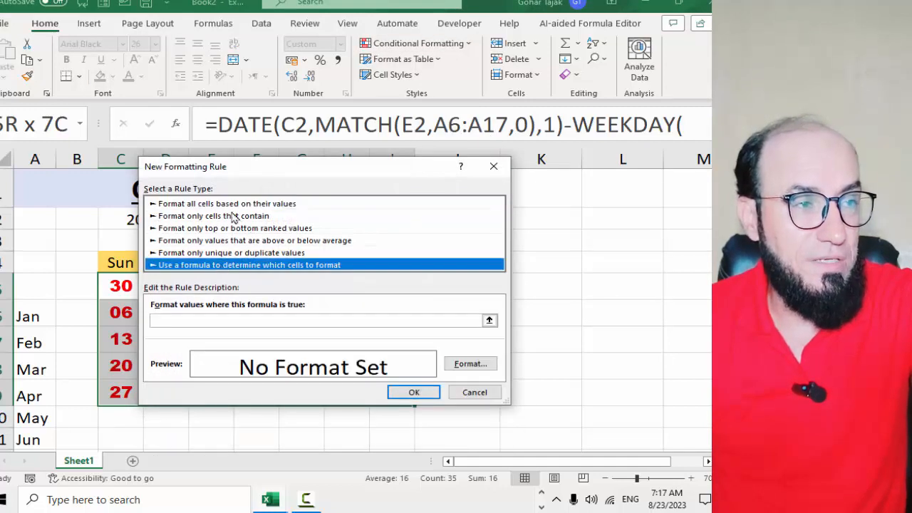
Enter the rule formula =month(C5)<>month($E$2&$C$2), with a relative reference to C5 and absolute references to the month and year cells
{"action": "left_click_drag", "start_coordinate": [233, 178], "coordinate": [357, 199]}
{"action": "left_click", "coordinate": [339, 339]}
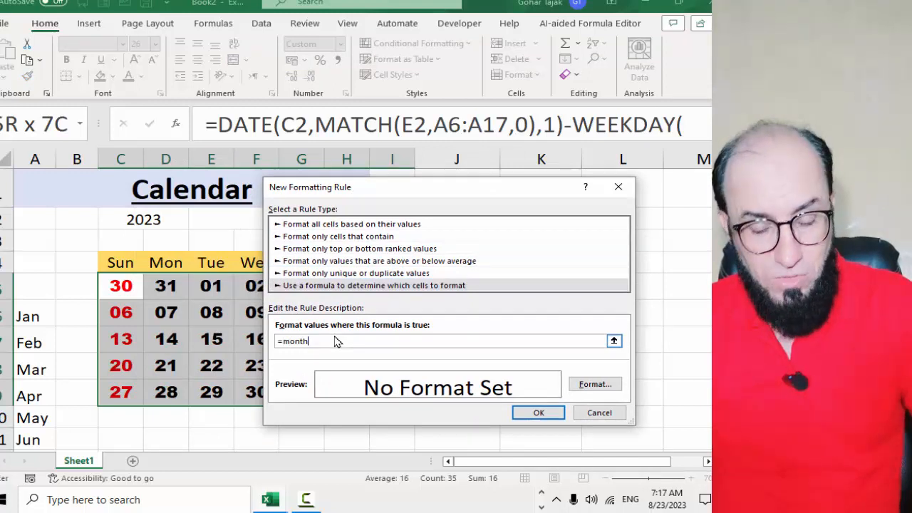
{"action": "type", "text": "=month("}
{"action": "left_click_drag", "start_coordinate": [345, 191], "coordinate": [356, 239]}
{"action": "left_click", "coordinate": [120, 288]}
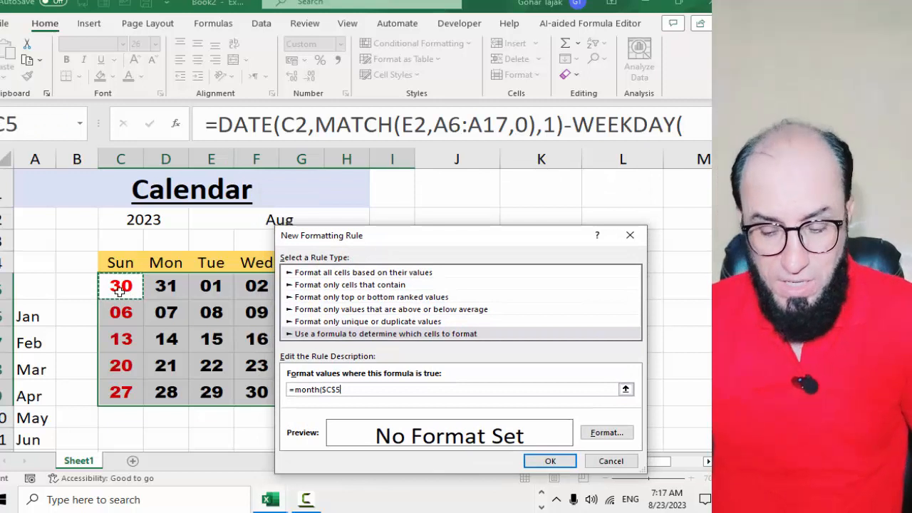
{"action": "key", "text": "F4"}
{"action": "key", "text": "F4"}
{"action": "key", "text": "F4"}
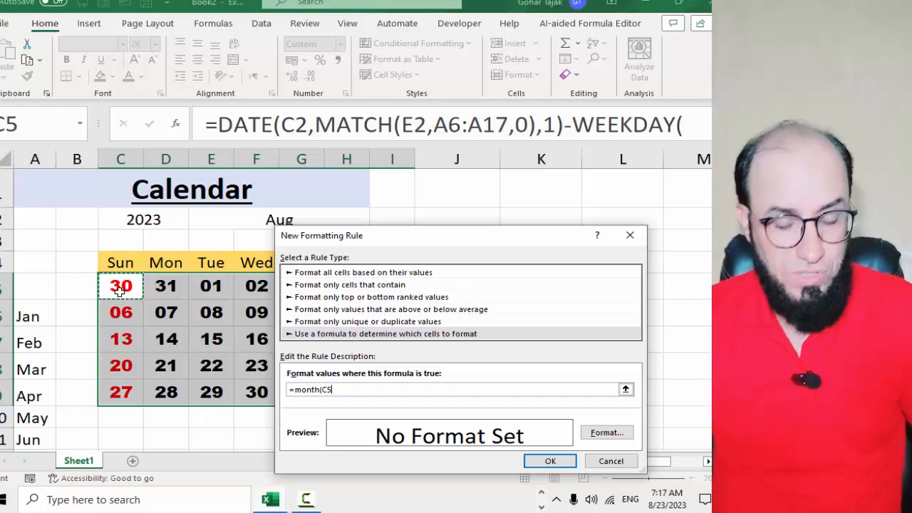
{"action": "type", "text": ")<>"}
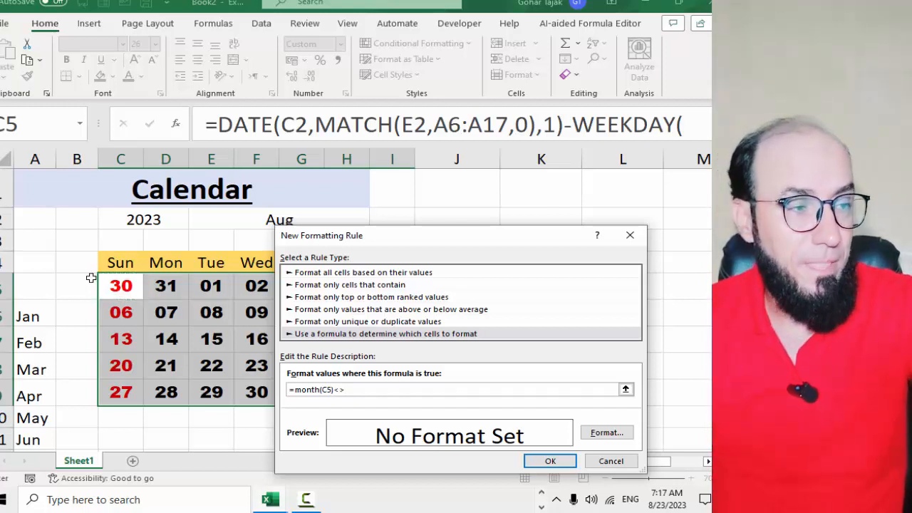
{"action": "type", "text": "monh"}
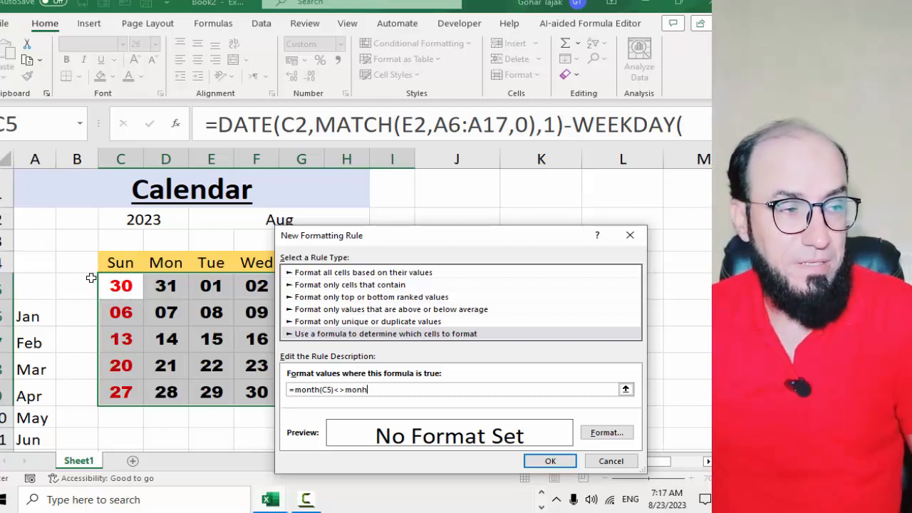
{"action": "type", "text": "t"}
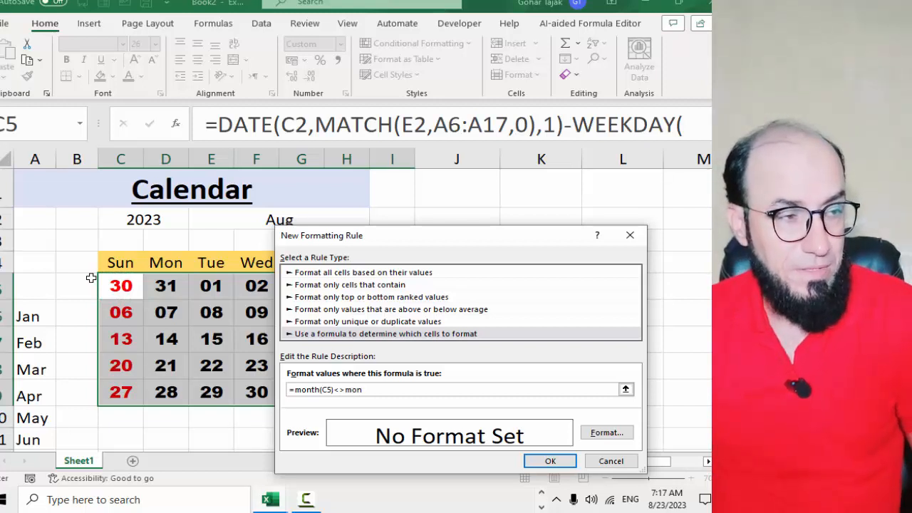
{"action": "type", "text": "h("}
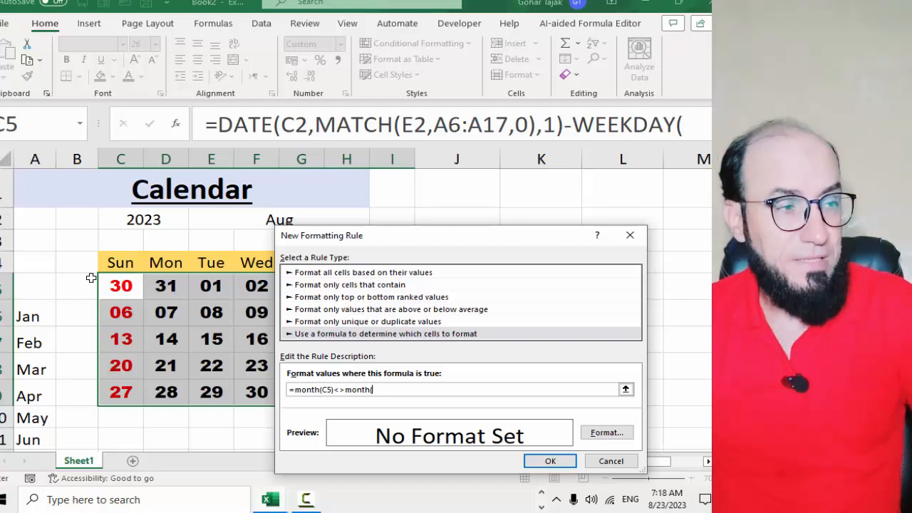
{"action": "left_click", "coordinate": [196, 219]}
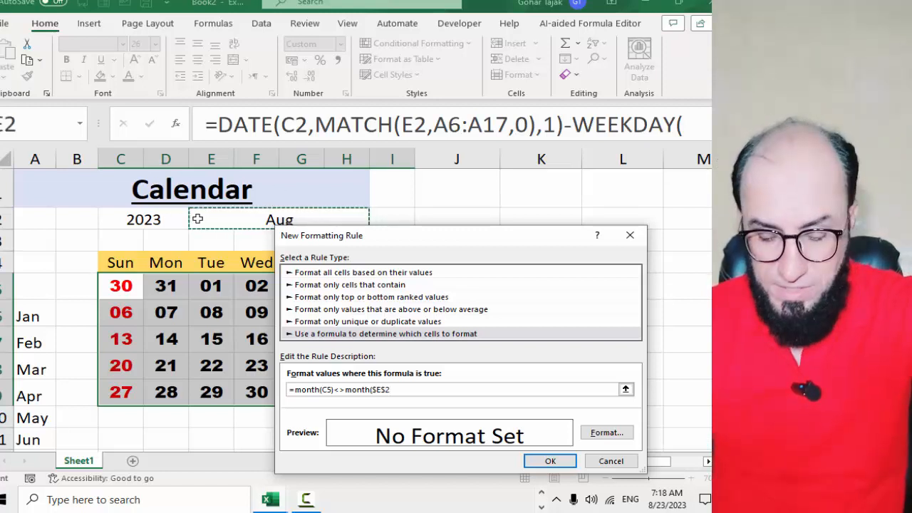
{"action": "type", "text": "&"}
{"action": "left_click", "coordinate": [166, 214]}
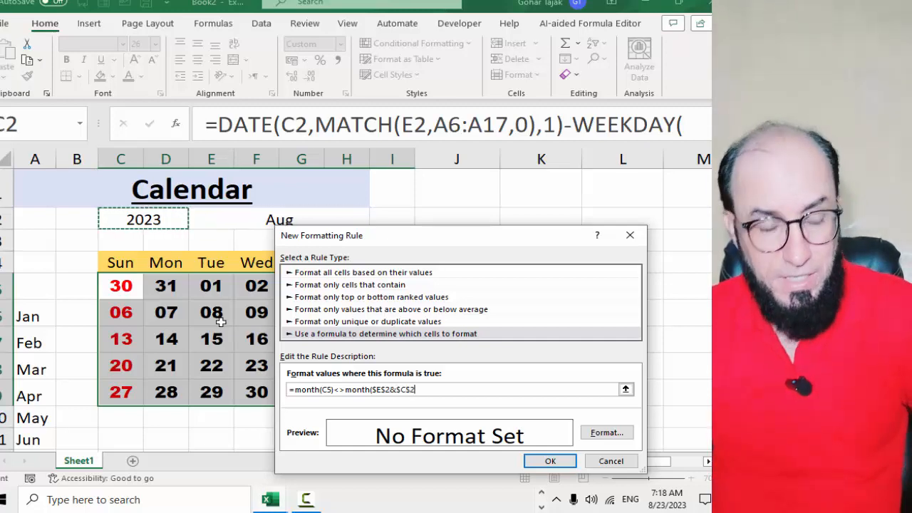
{"action": "type", "text": ")"}
Give the rule a light gray font color, apply it, and check the dates outside August
{"action": "left_click", "coordinate": [607, 432]}
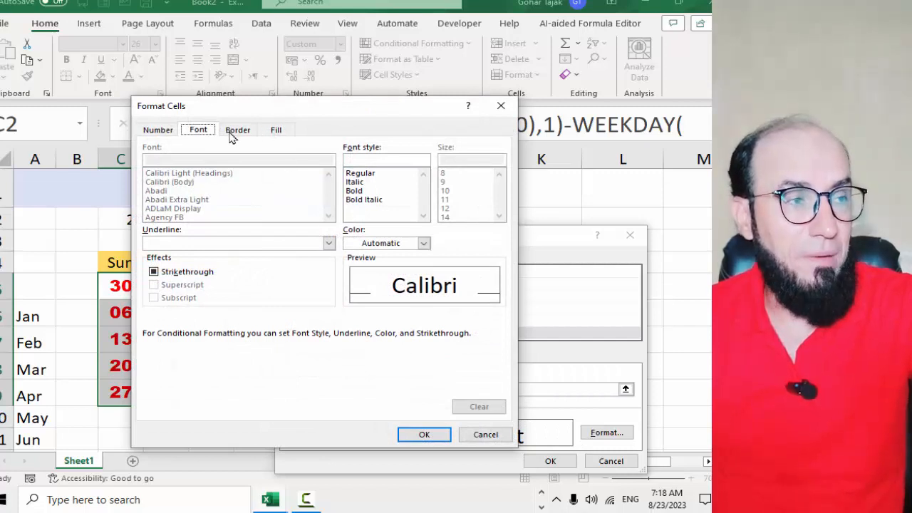
{"action": "left_click", "coordinate": [422, 244]}
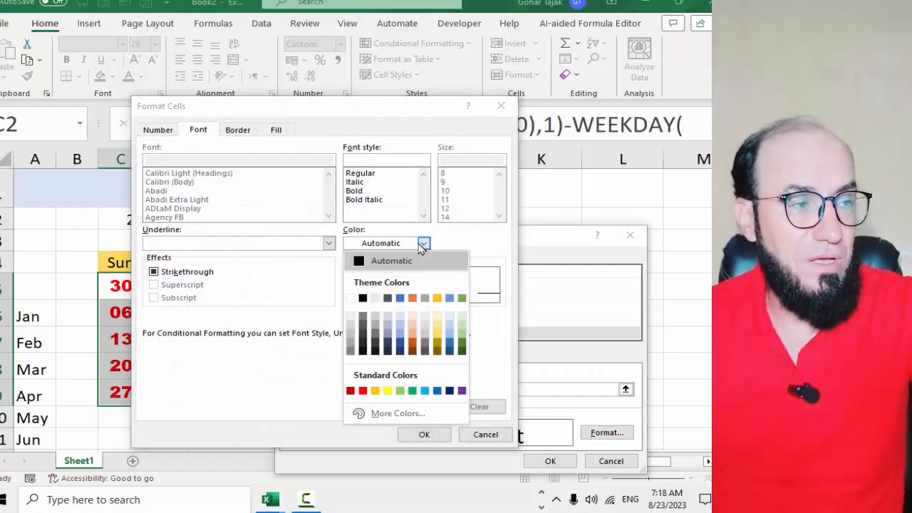
{"action": "left_click", "coordinate": [375, 298]}
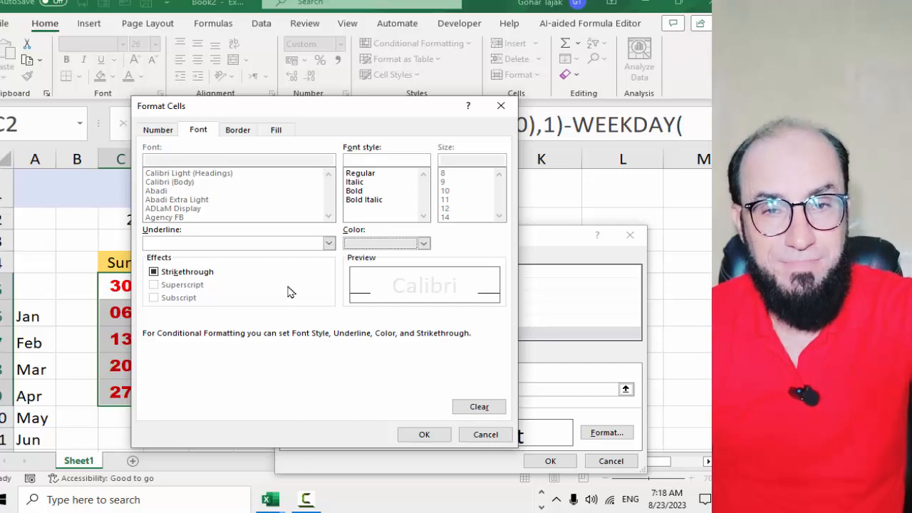
{"action": "left_click", "coordinate": [420, 434]}
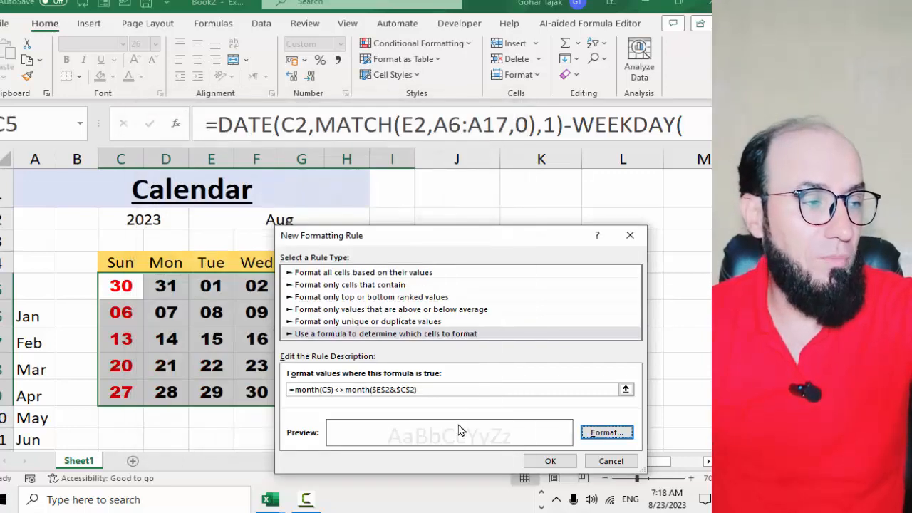
{"action": "left_click", "coordinate": [549, 461]}
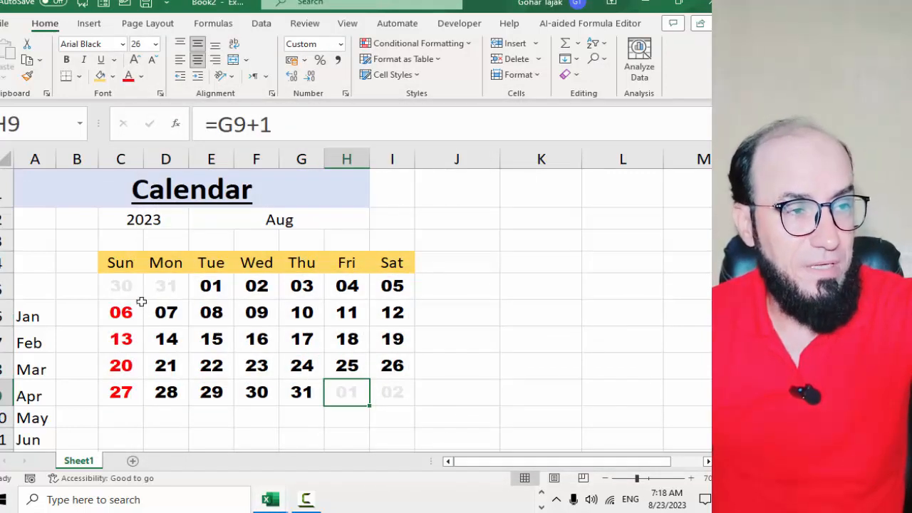
{"action": "left_click", "coordinate": [128, 286]}
{"action": "scroll", "coordinate": [171, 293], "scroll_direction": "up", "scroll_amount": 2}
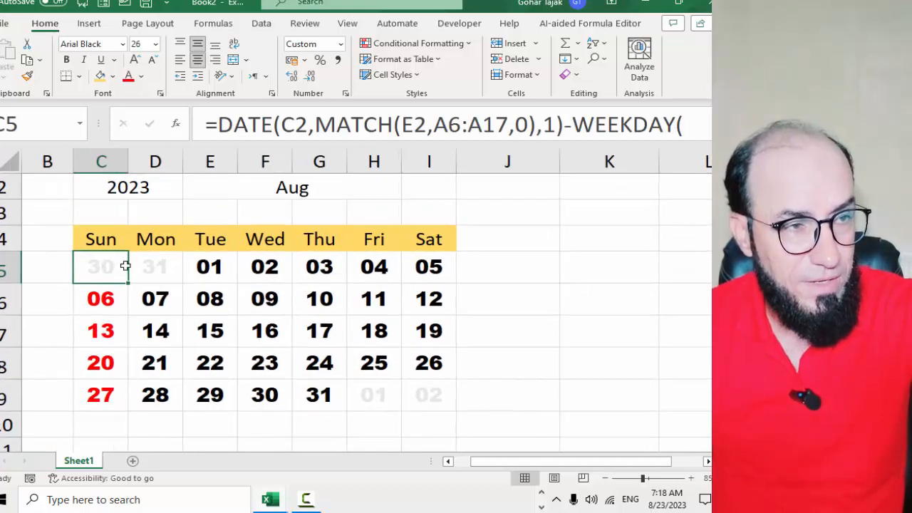
{"action": "left_click", "coordinate": [392, 386]}
{"action": "scroll", "coordinate": [276, 359], "scroll_direction": "down", "scroll_amount": 1}
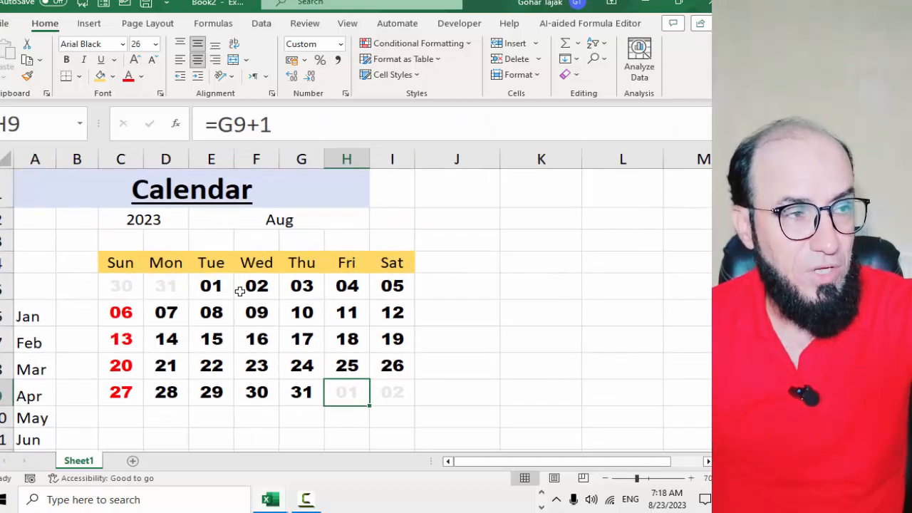
Change the month in E2 to Sep
{"action": "left_click", "coordinate": [256, 221]}
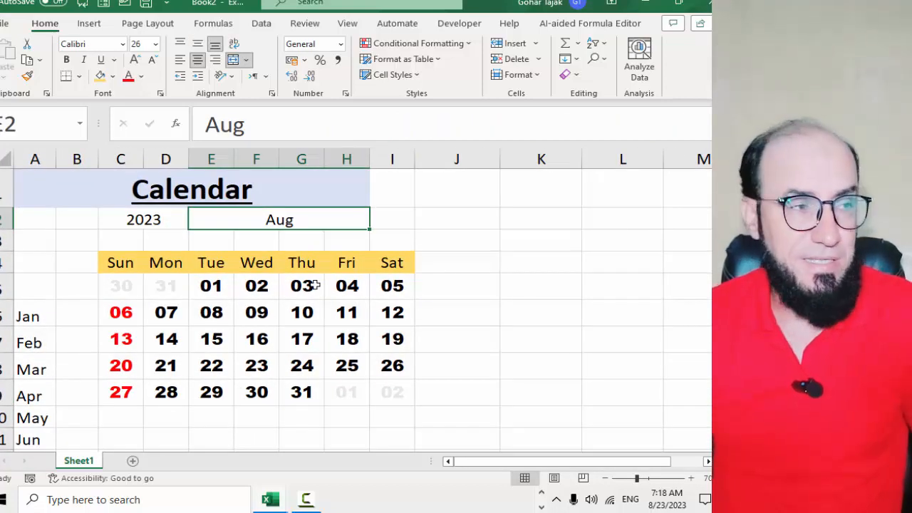
{"action": "type", "text": "Sep"}
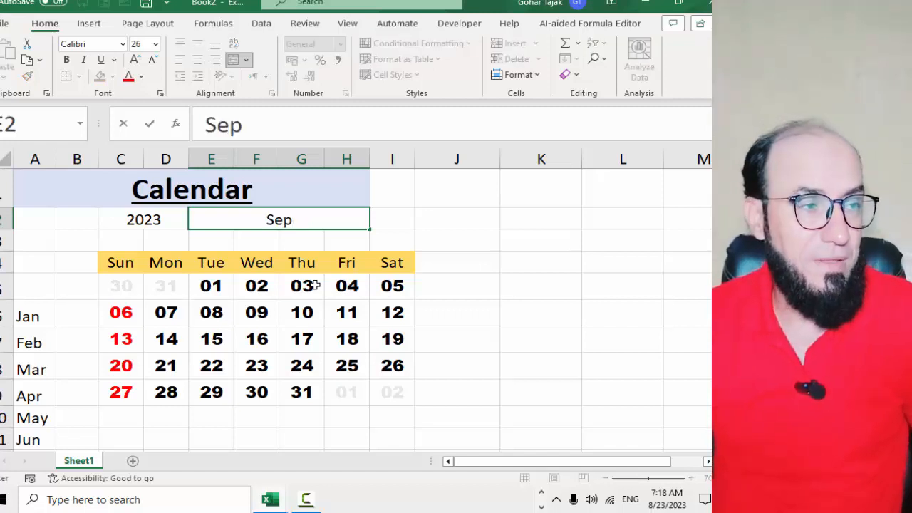
{"action": "key", "text": "Return"}
Examine the first calendar row for the dates that belong to the previous month
{"action": "key", "text": "Down"}
{"action": "key", "text": "Down"}
{"action": "key", "text": "Left"}
{"action": "key", "text": "Left"}
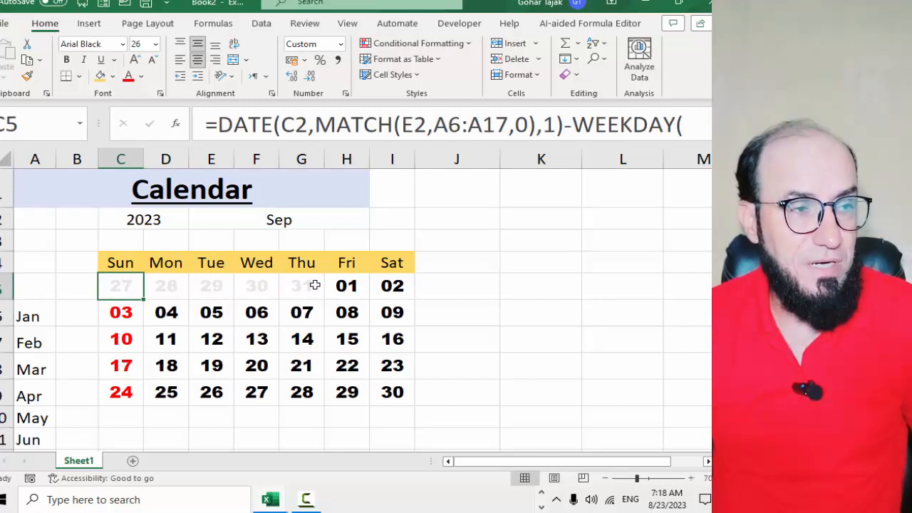
{"action": "key", "text": "Right"}
{"action": "key", "text": "Right"}
{"action": "key", "text": "Right"}
{"action": "key", "text": "Right"}
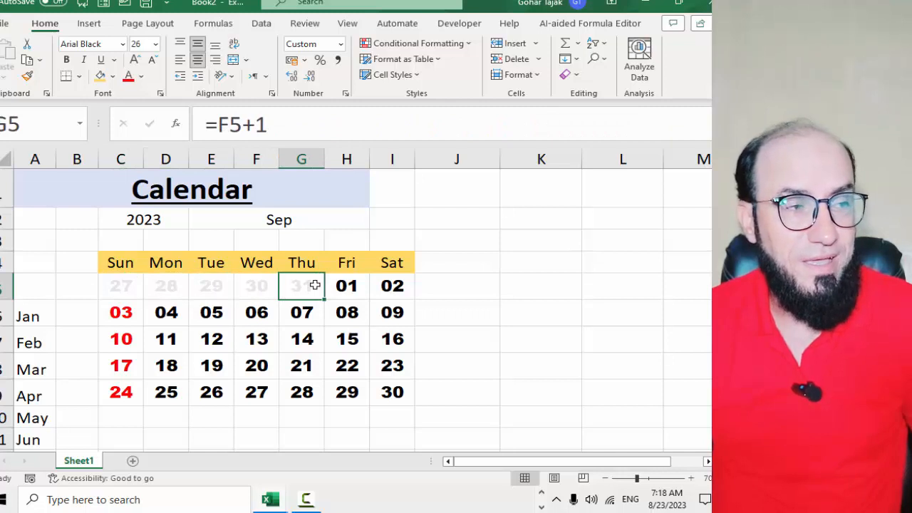
{"action": "key", "text": "Left"}
{"action": "key", "text": "Left"}
{"action": "key", "text": "Left"}
{"action": "key", "text": "Left"}
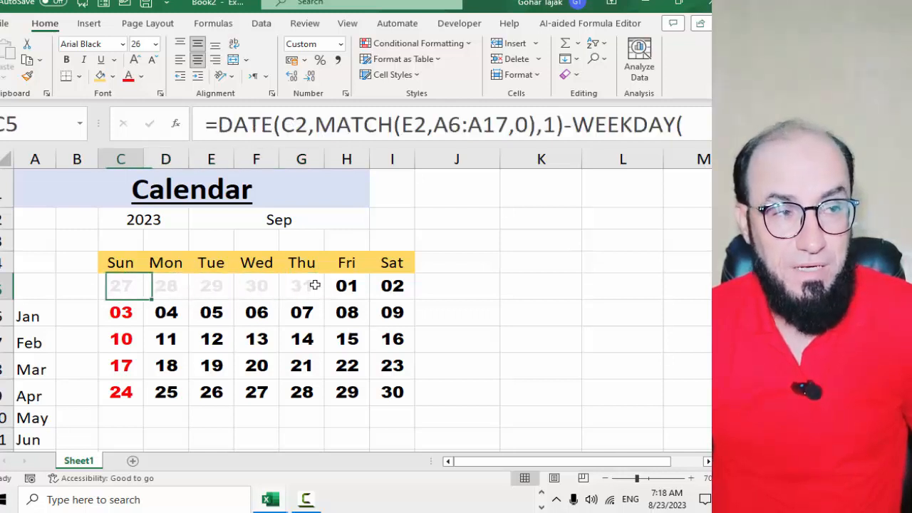
{"action": "key", "text": "shift+Right"}
{"action": "key", "text": "shift+Right"}
{"action": "key", "text": "shift+Right"}
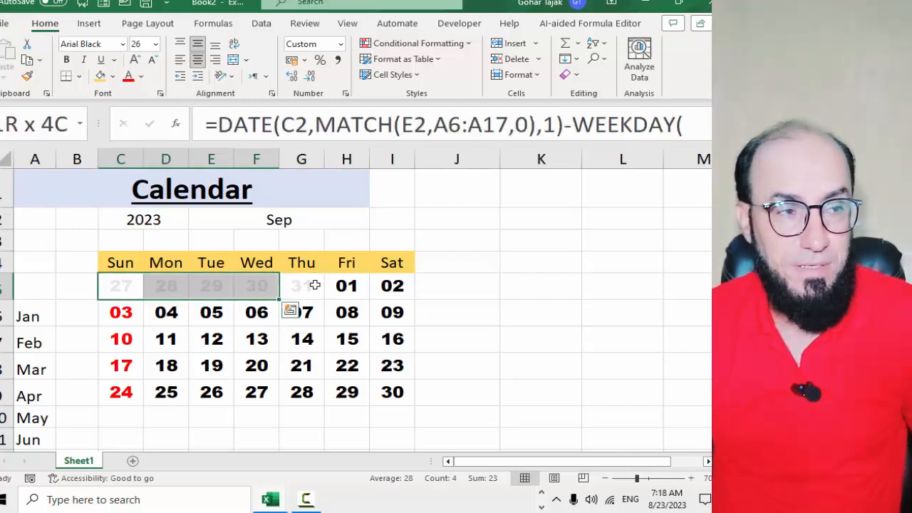
Enter the formula +I9+1 in C10 to continue the calendar with another week row
{"action": "key", "text": "Down"}
{"action": "key", "text": "Down"}
{"action": "key", "text": "Down"}
{"action": "key", "text": "Down"}
{"action": "key", "text": "Down"}
{"action": "key", "text": "Down"}
{"action": "key", "text": "Up"}
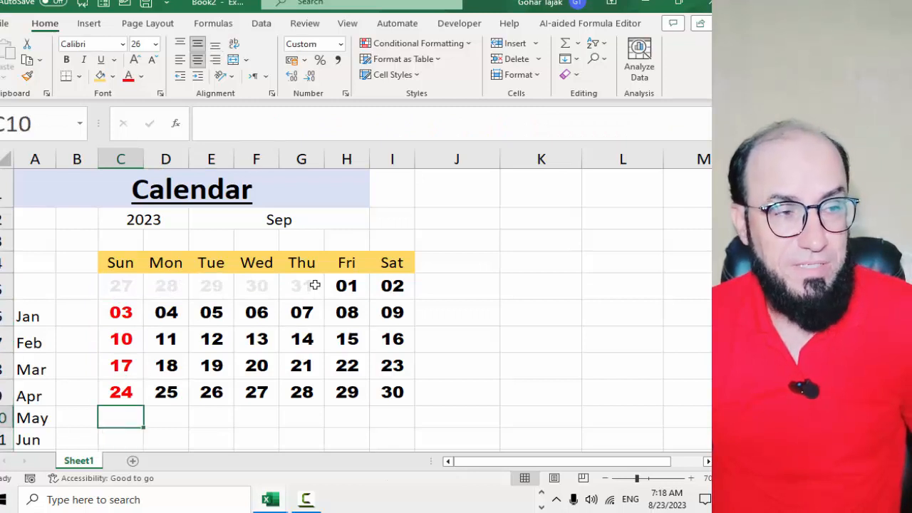
{"action": "type", "text": "+"}
{"action": "key", "text": "Up"}
{"action": "key", "text": "Right"}
{"action": "key", "text": "Right"}
{"action": "key", "text": "Right"}
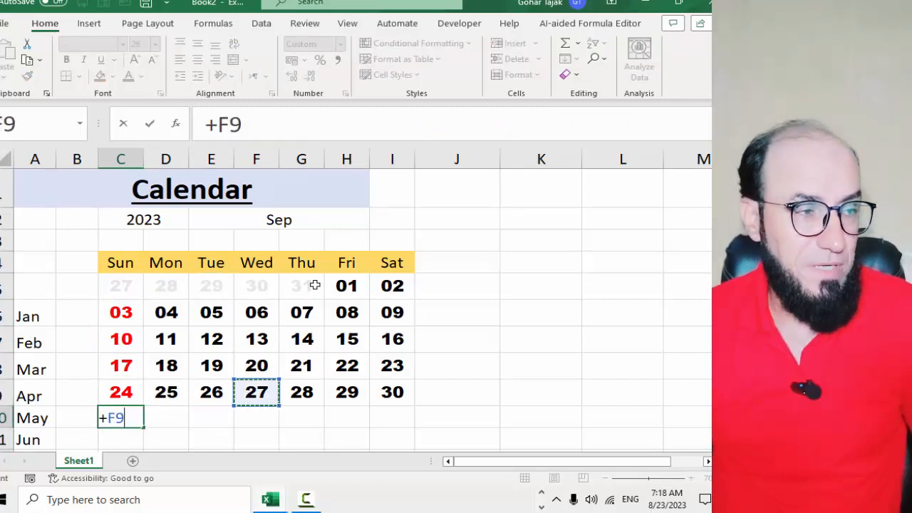
{"action": "key", "text": "Right"}
{"action": "key", "text": "Right"}
{"action": "key", "text": "Right"}
{"action": "type", "text": "+1"}
{"action": "key", "text": "Return"}
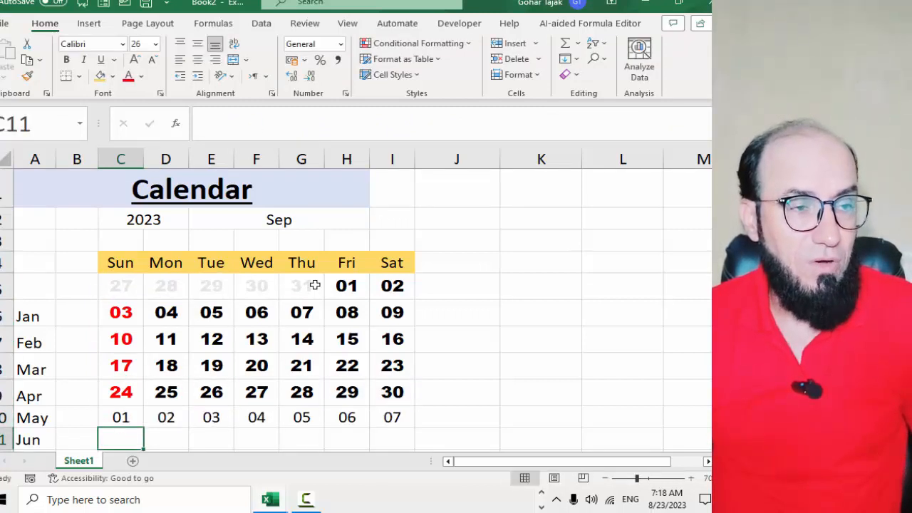
Clear the extra week of dates in C10:I10
{"action": "key", "text": "Up"}
{"action": "key", "text": "ctrl+shift+Right"}
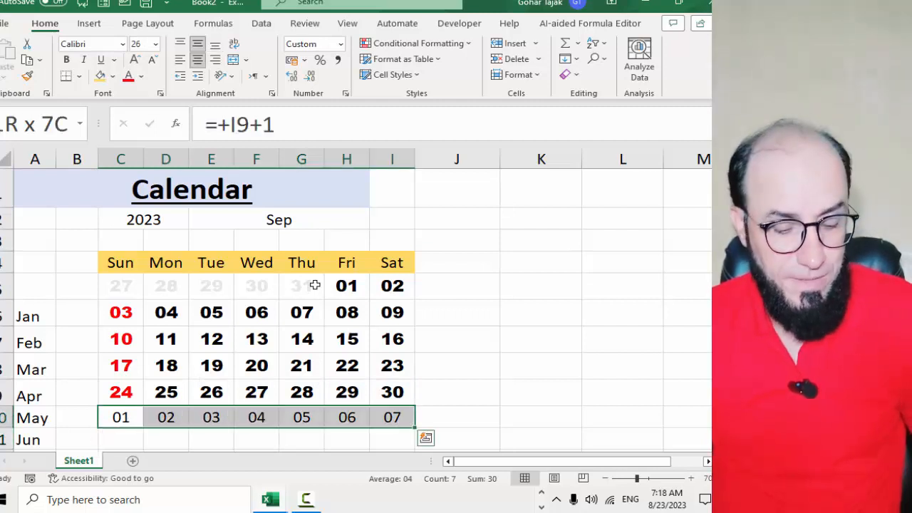
{"action": "key", "text": "Delete"}
{"action": "key", "text": "Up"}
{"action": "key", "text": "Up"}
{"action": "key", "text": "Up"}
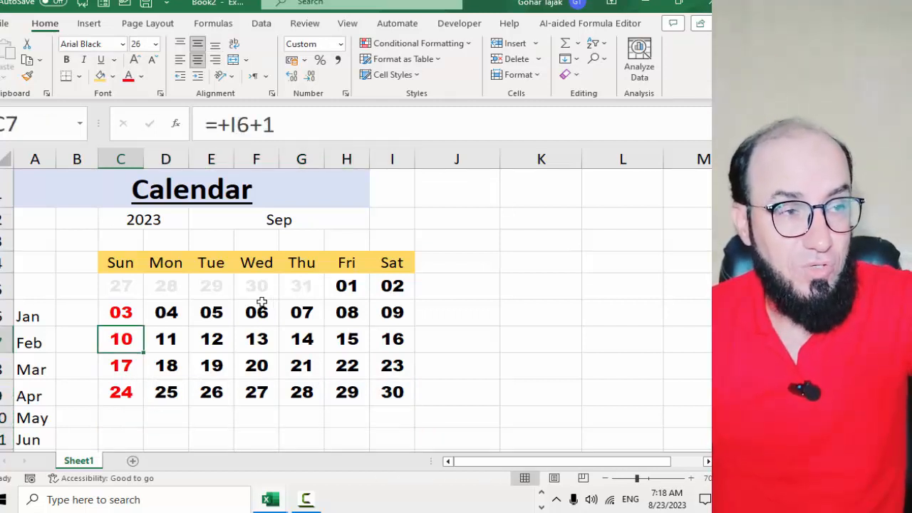
{"action": "left_click", "coordinate": [138, 287]}
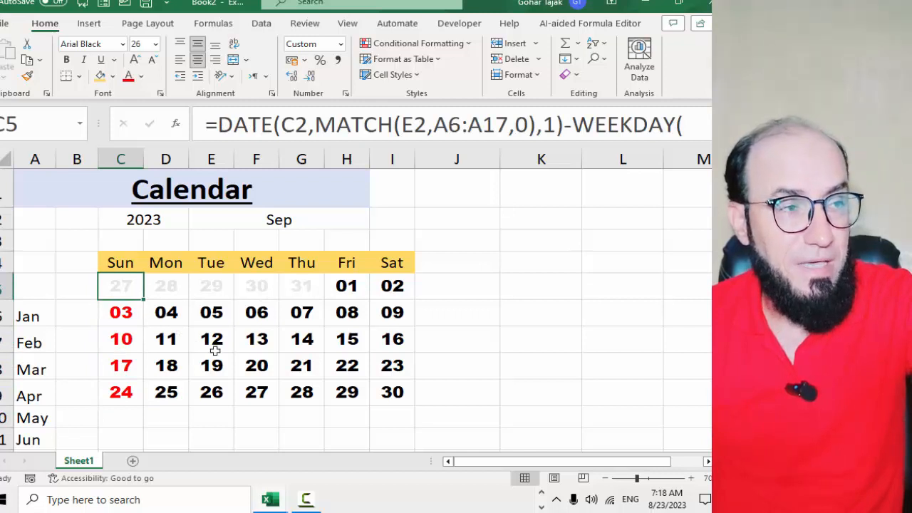
Set the month in E2 back to Aug
{"action": "left_click", "coordinate": [240, 219]}
{"action": "type", "text": "A"}
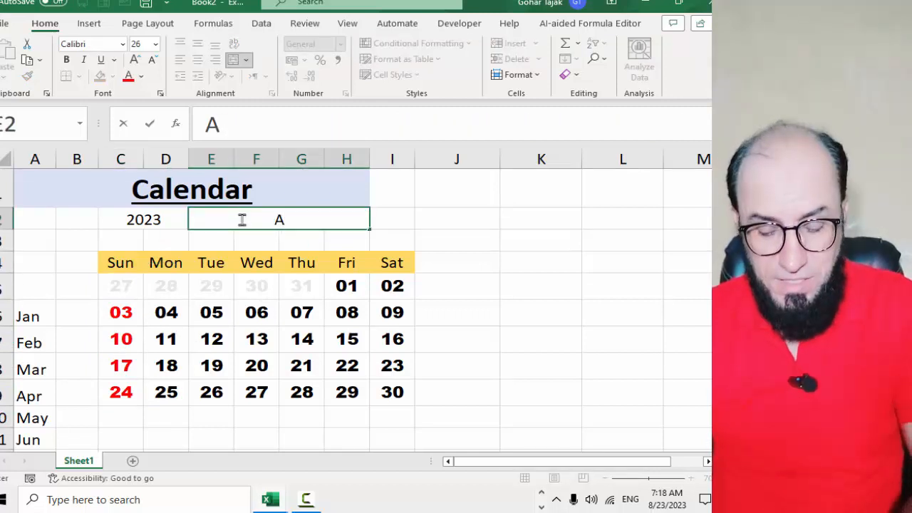
{"action": "type", "text": "ug"}
{"action": "key", "text": "Return"}
Start a new conditional formatting rule on the calendar dates C5:I9 that uses a formula to determine which cells to format
{"action": "key", "text": "Down"}
{"action": "key", "text": "Down"}
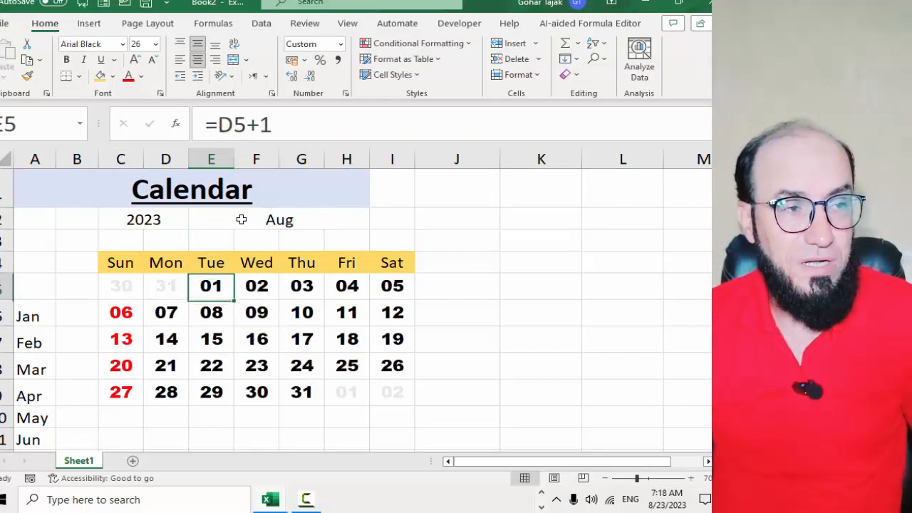
{"action": "key", "text": "Left"}
{"action": "key", "text": "Left"}
{"action": "key", "text": "ctrl+shift+Down"}
{"action": "key", "text": "ctrl+shift+Right"}
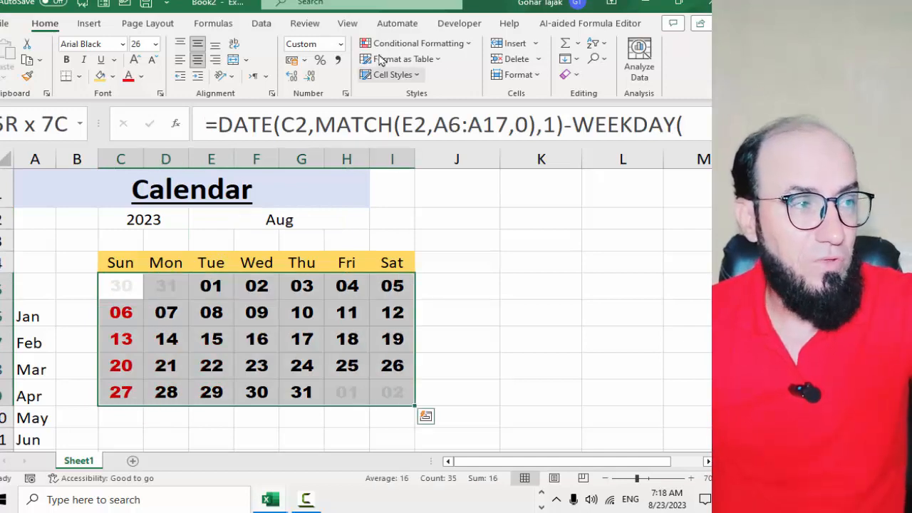
{"action": "left_click", "coordinate": [389, 44]}
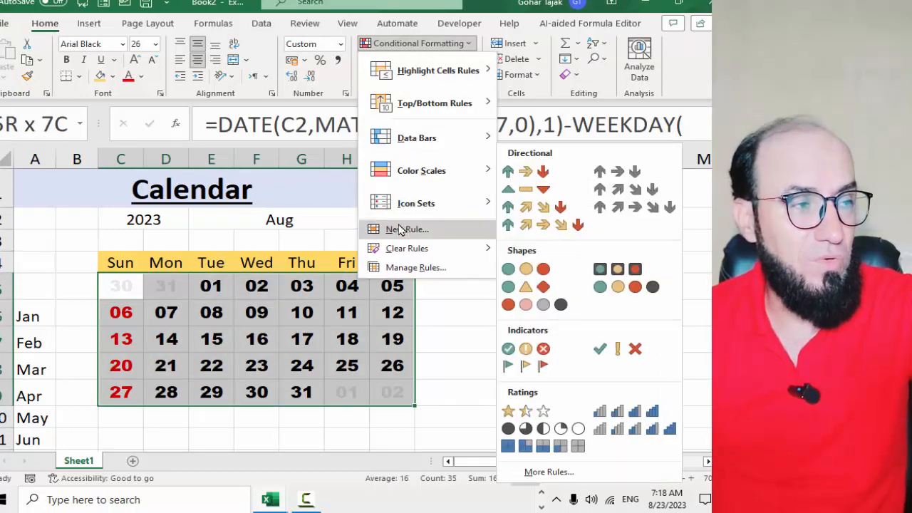
{"action": "left_click", "coordinate": [401, 229]}
{"action": "left_click", "coordinate": [344, 310]}
{"action": "left_click", "coordinate": [339, 366]}
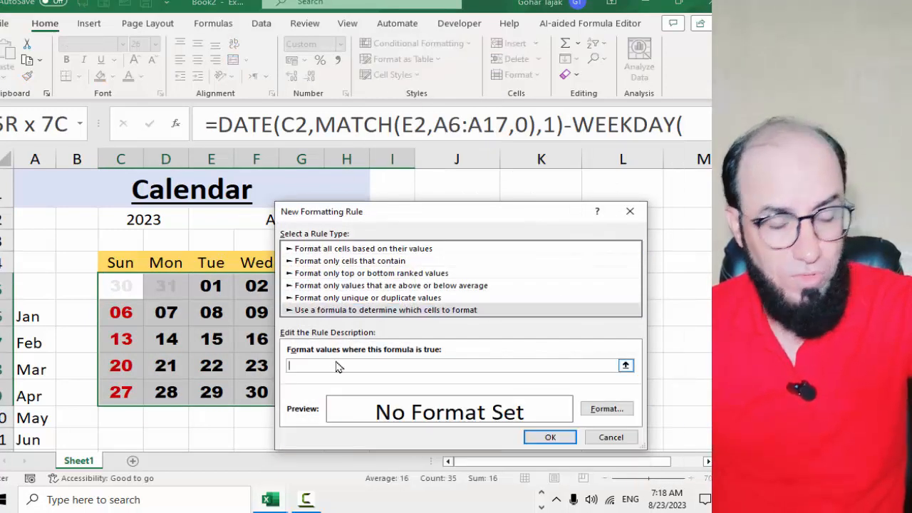
Enter =C5=today() as the rule's formula, with C5 as a fully relative reference
{"action": "type", "text": "="}
{"action": "left_click", "coordinate": [120, 289]}
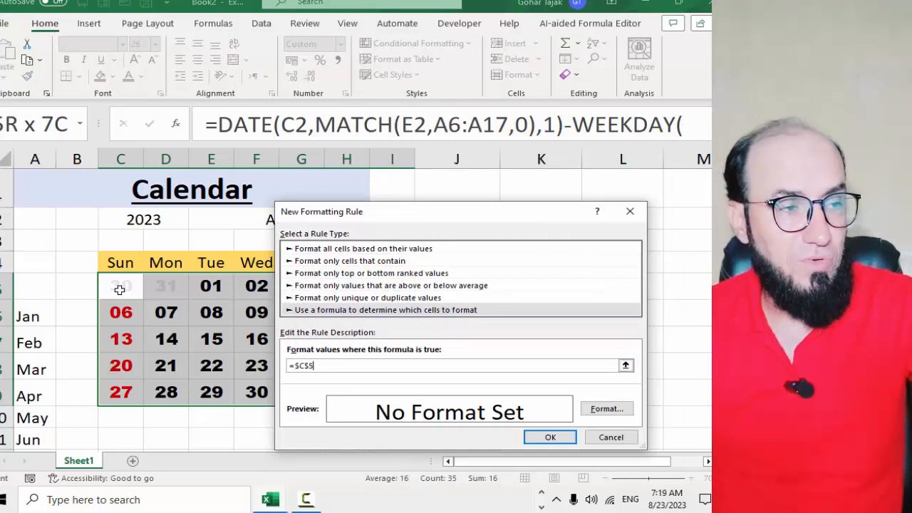
{"action": "key", "text": "F4"}
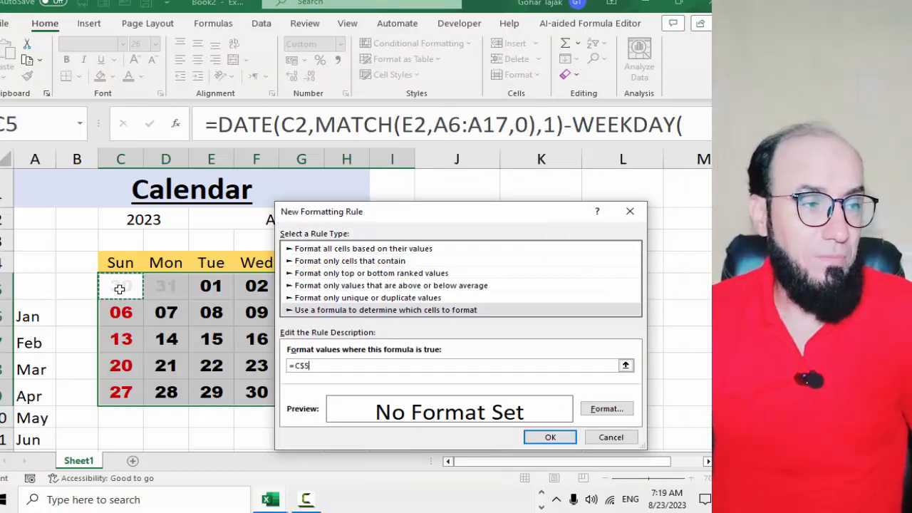
{"action": "key", "text": "F4"}
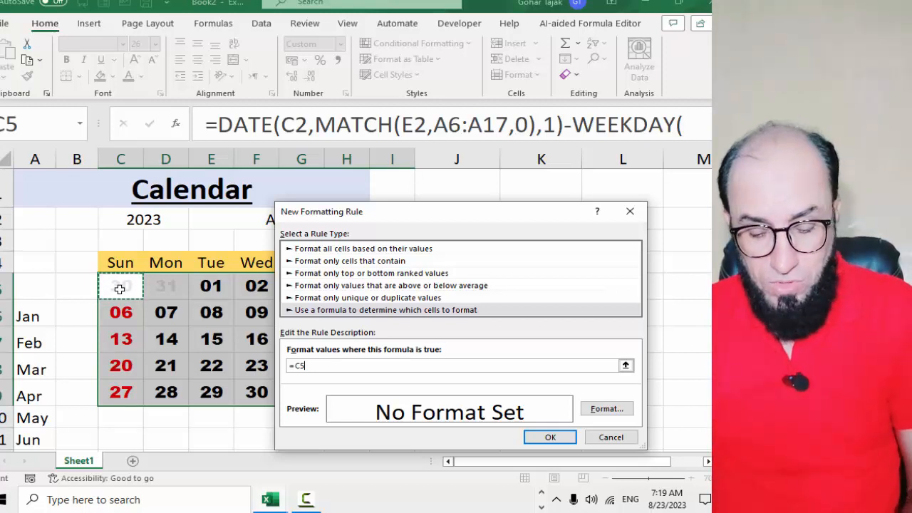
{"action": "type", "text": "=toda"}
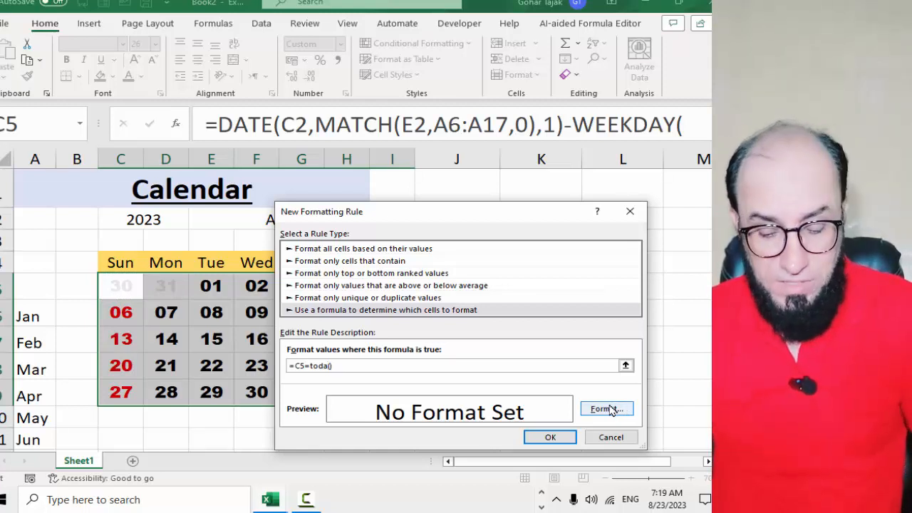
{"action": "type", "text": "y"}
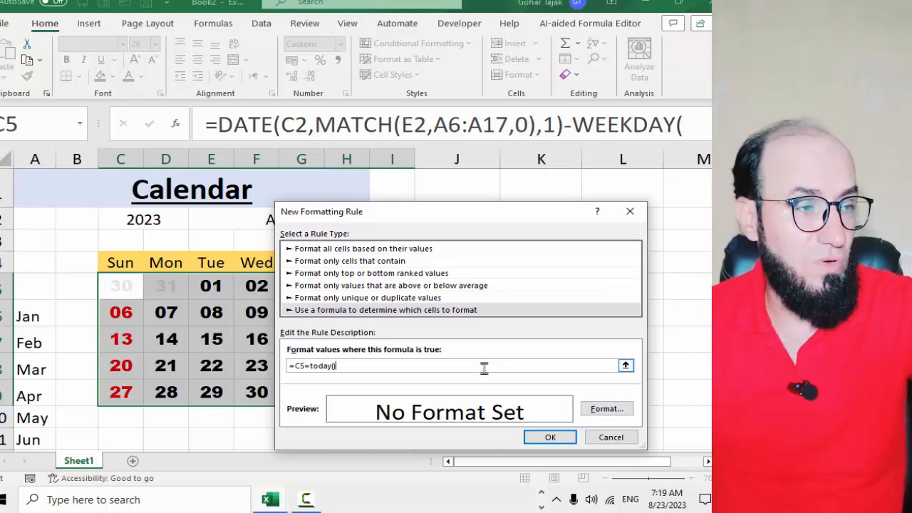
Set the rule's background fill to dark blue
{"action": "left_click", "coordinate": [607, 409]}
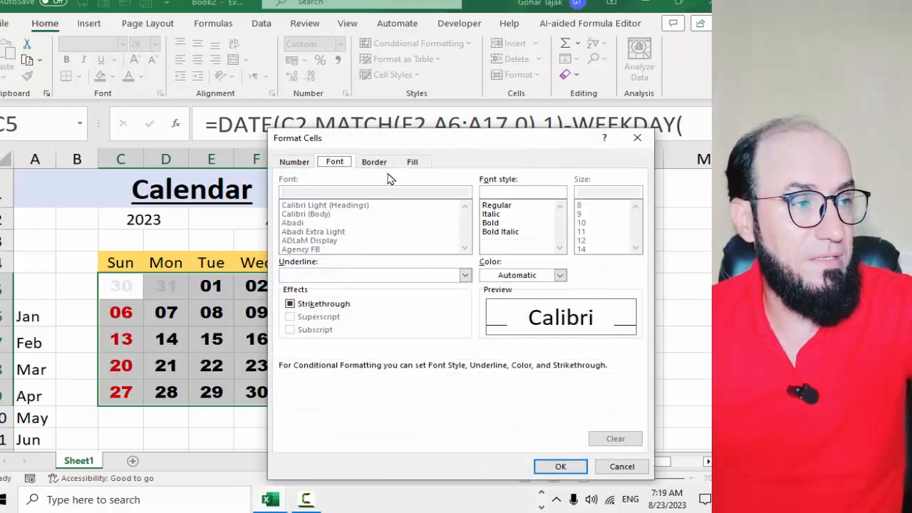
{"action": "left_click", "coordinate": [411, 162]}
{"action": "left_click", "coordinate": [347, 164]}
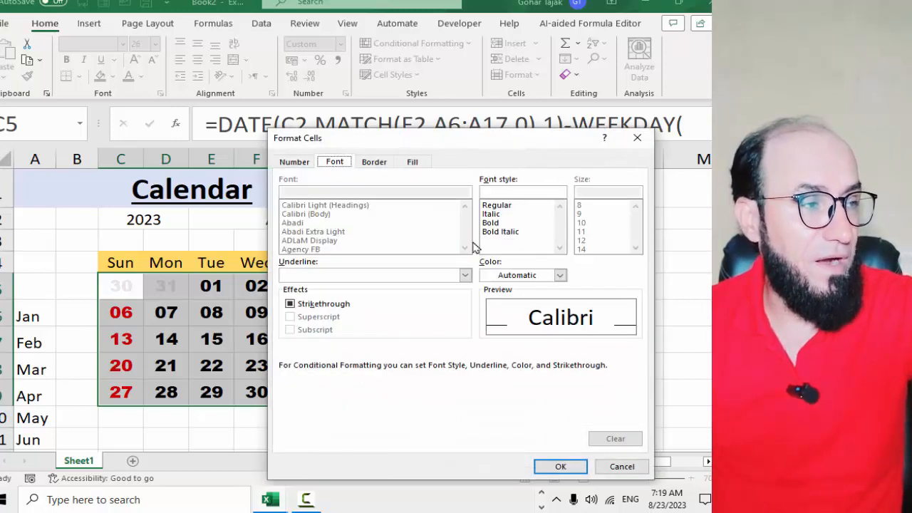
{"action": "left_click", "coordinate": [561, 277]}
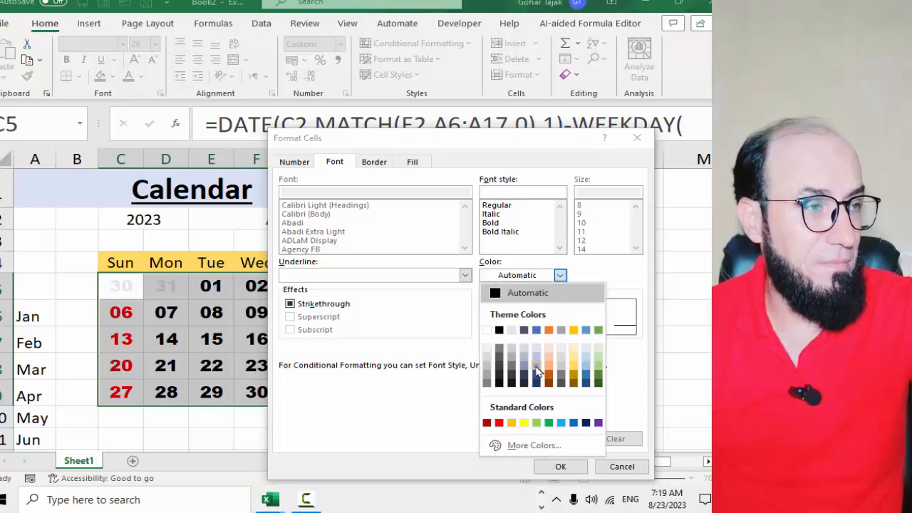
{"action": "left_click", "coordinate": [415, 171]}
{"action": "left_click", "coordinate": [413, 168]}
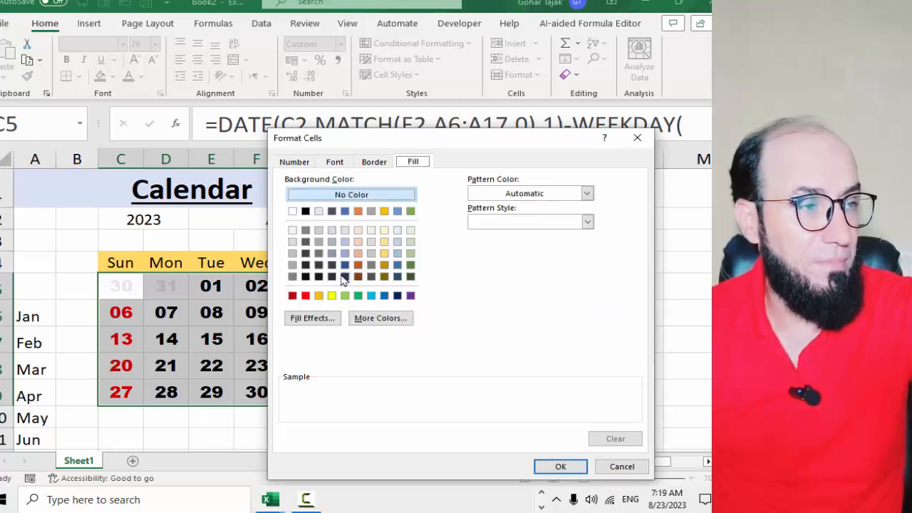
{"action": "left_click", "coordinate": [346, 264]}
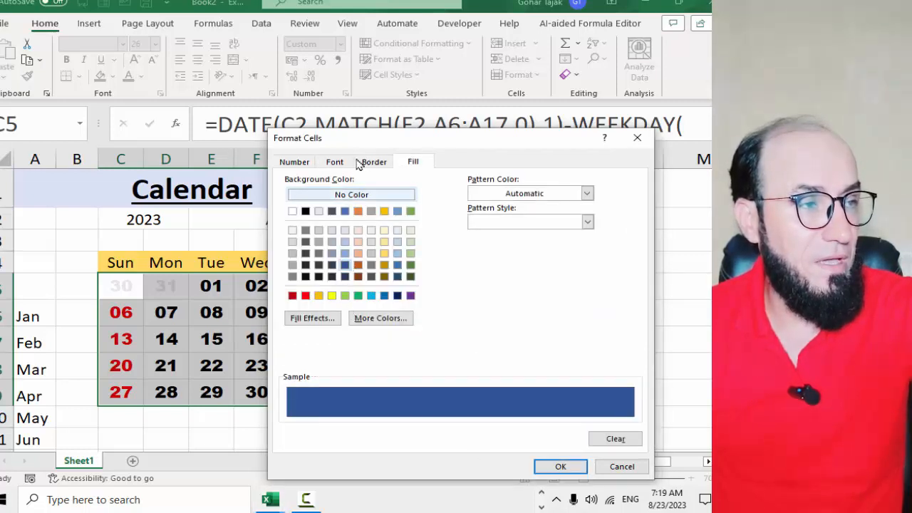
Set the rule's font color to white and apply the rule to the calendar dates
{"action": "left_click", "coordinate": [335, 163]}
{"action": "left_click", "coordinate": [560, 275]}
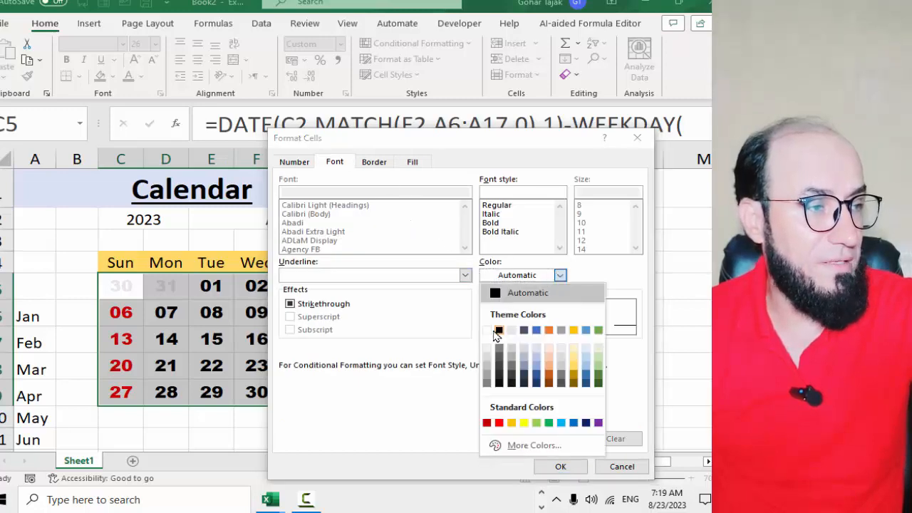
{"action": "left_click", "coordinate": [497, 335]}
{"action": "left_click", "coordinate": [561, 466]}
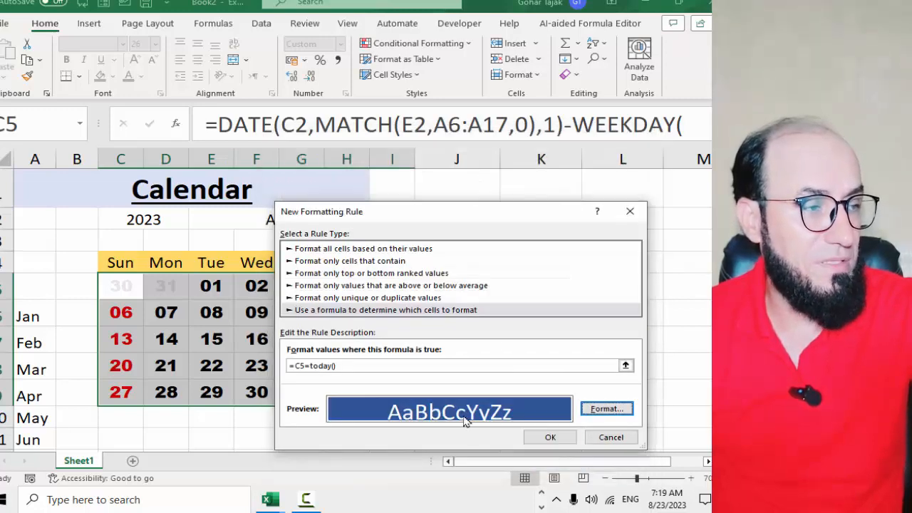
{"action": "left_click", "coordinate": [539, 441]}
{"action": "left_click", "coordinate": [262, 369]}
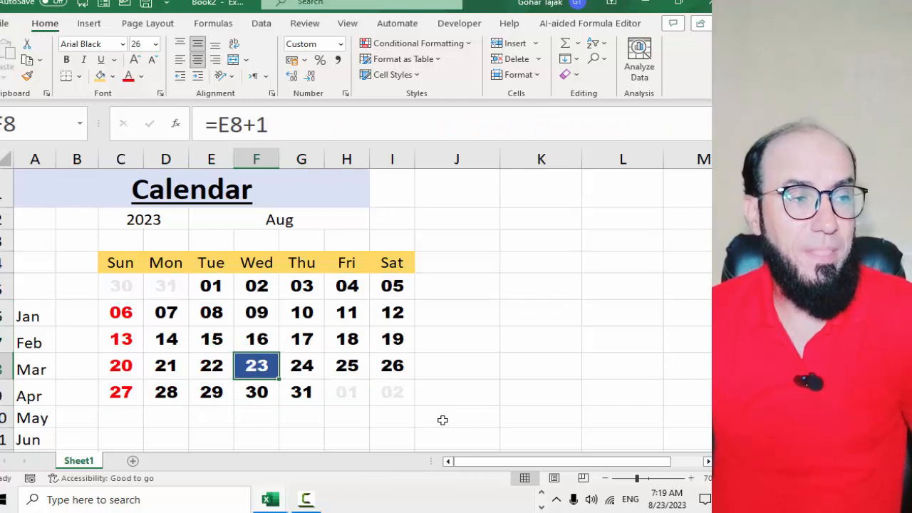
{"action": "key", "text": "Up"}
{"action": "key", "text": "Left"}
{"action": "key", "text": "Left"}
{"action": "key", "text": "Left"}
{"action": "key", "text": "Left"}
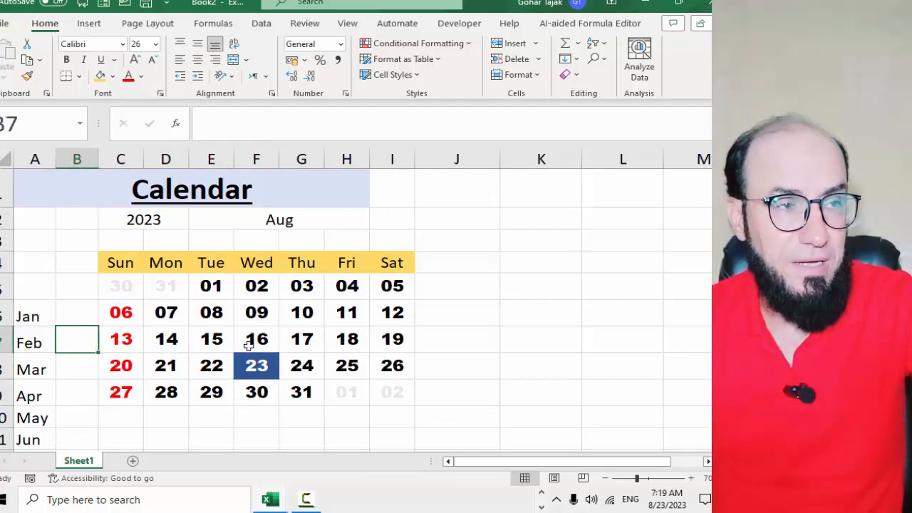
{"action": "left_click_drag", "start_coordinate": [76, 158], "coordinate": [35, 156]}
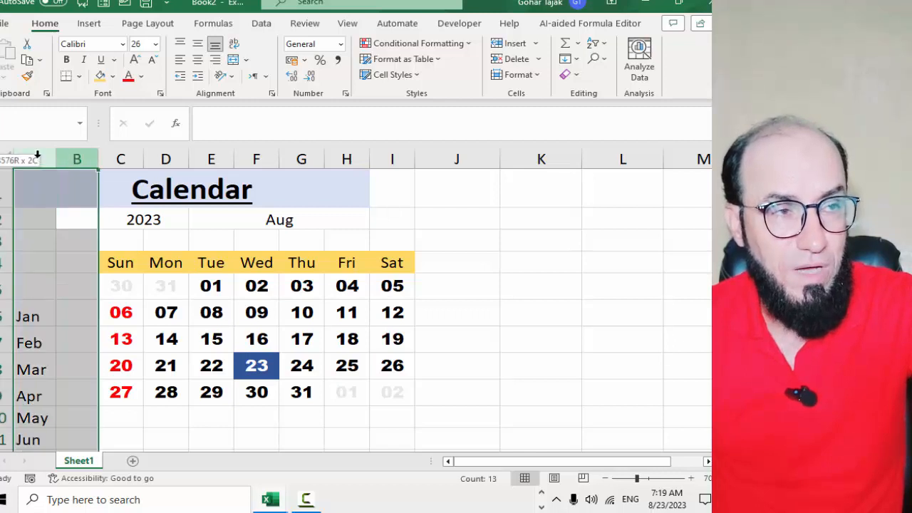
Unmerge the Calendar title in row 1 and move it from A1 to C1
{"action": "left_click", "coordinate": [143, 189]}
{"action": "left_click", "coordinate": [232, 60]}
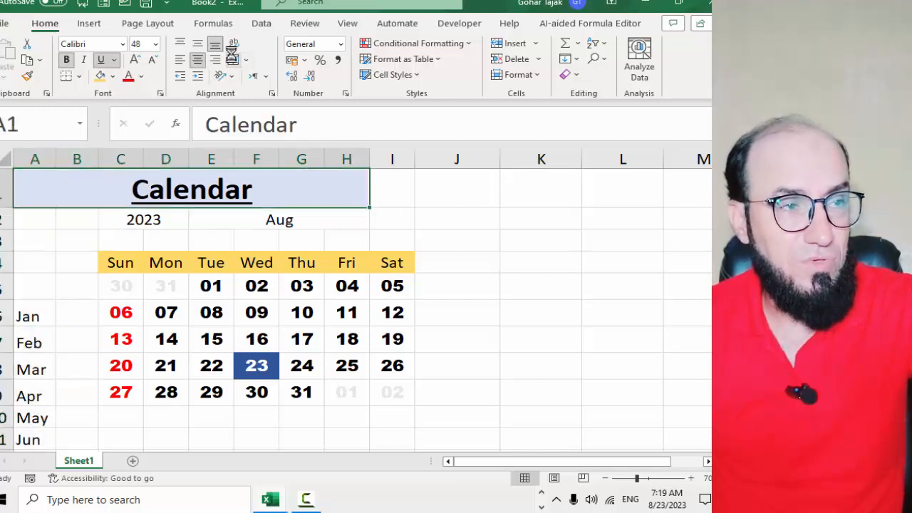
{"action": "left_click", "coordinate": [33, 181]}
{"action": "key", "text": "ctrl+c"}
{"action": "key", "text": "Right"}
{"action": "key", "text": "Right"}
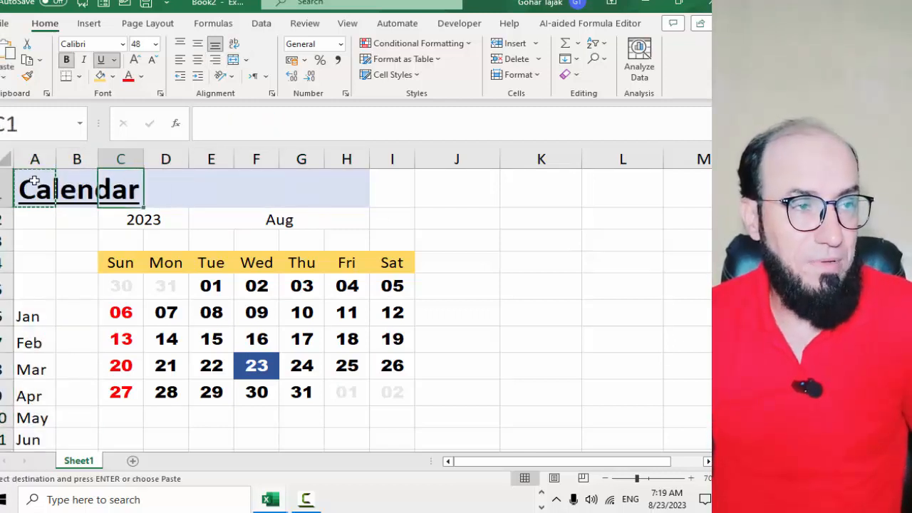
{"action": "key", "text": "Return"}
Merge and center the Calendar title across C1:I1
{"action": "key", "text": "shift+Right"}
{"action": "key", "text": "shift+Right"}
{"action": "key", "text": "shift+Right"}
{"action": "key", "text": "shift+Right"}
{"action": "key", "text": "shift+Right"}
{"action": "key", "text": "shift+Right"}
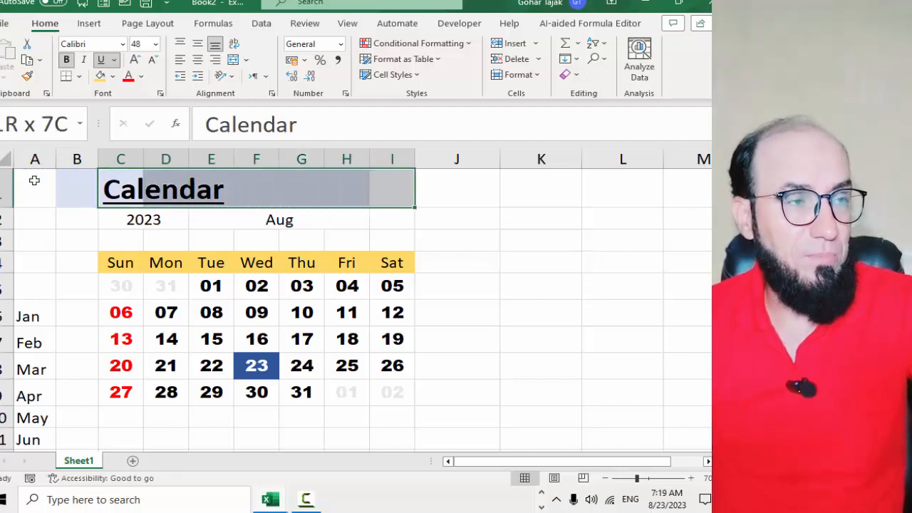
{"action": "left_click", "coordinate": [233, 60]}
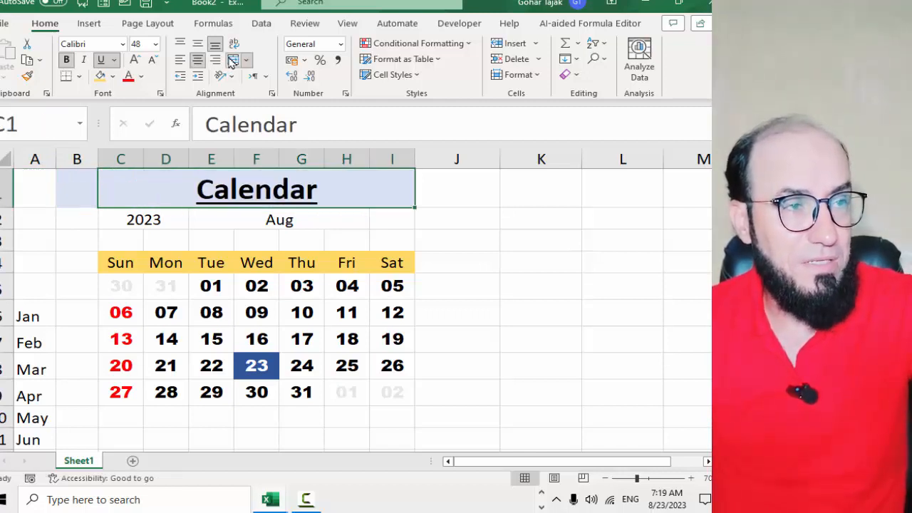
Hide columns A and B, which hold the list of months
{"action": "left_click", "coordinate": [66, 161]}
{"action": "left_click_drag", "start_coordinate": [65, 160], "coordinate": [37, 158]}
{"action": "right_click", "coordinate": [41, 158]}
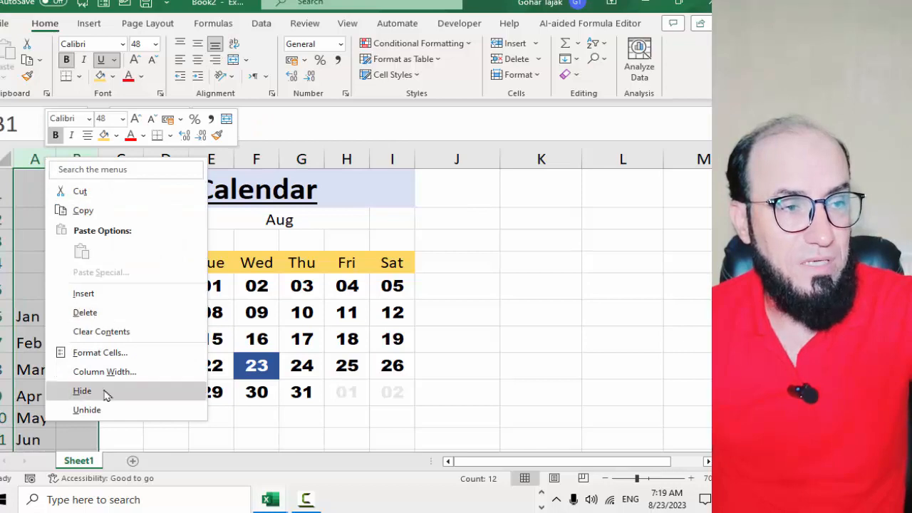
{"action": "left_click", "coordinate": [101, 392]}
{"action": "left_click", "coordinate": [100, 362]}
{"action": "left_click", "coordinate": [133, 235]}
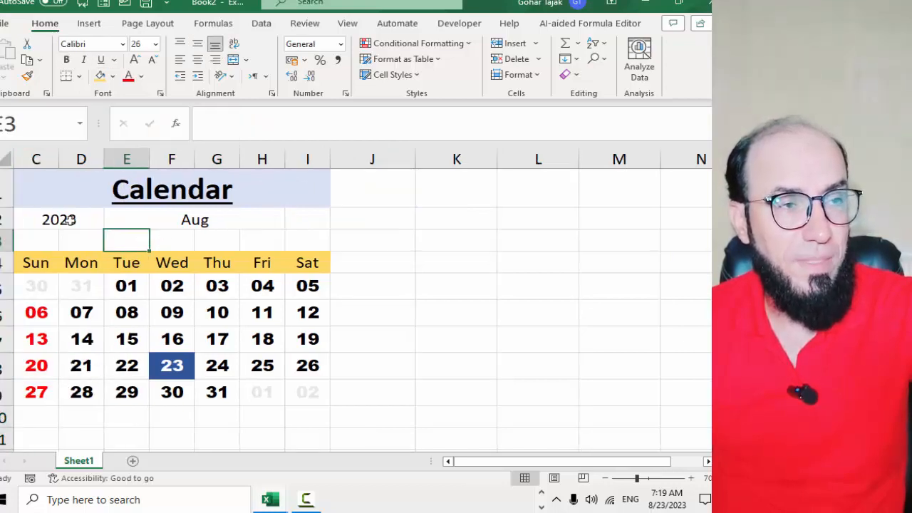
Format the year and month cells C2:H2 with a gray fill, bold text and a heavier font
{"action": "left_click", "coordinate": [70, 221]}
{"action": "left_click_drag", "start_coordinate": [97, 216], "coordinate": [144, 215]}
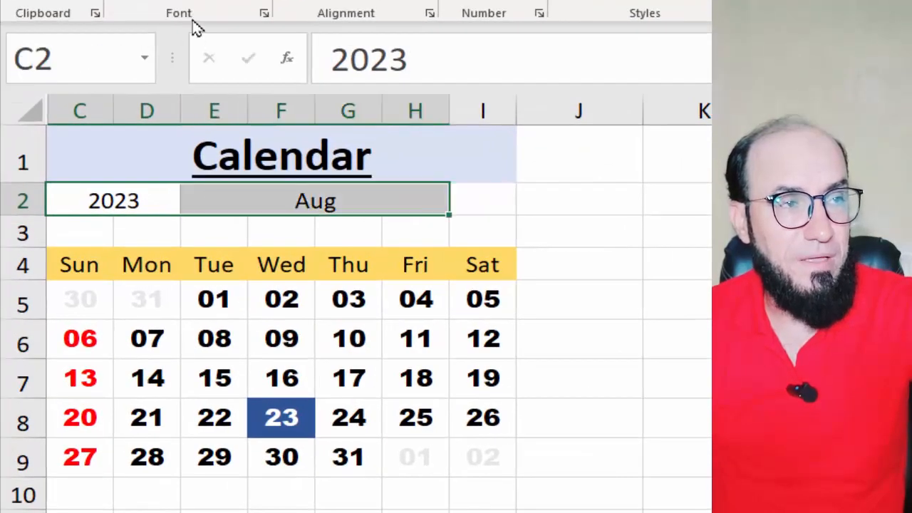
{"action": "left_click", "coordinate": [129, 60]}
{"action": "left_click", "coordinate": [214, 85]}
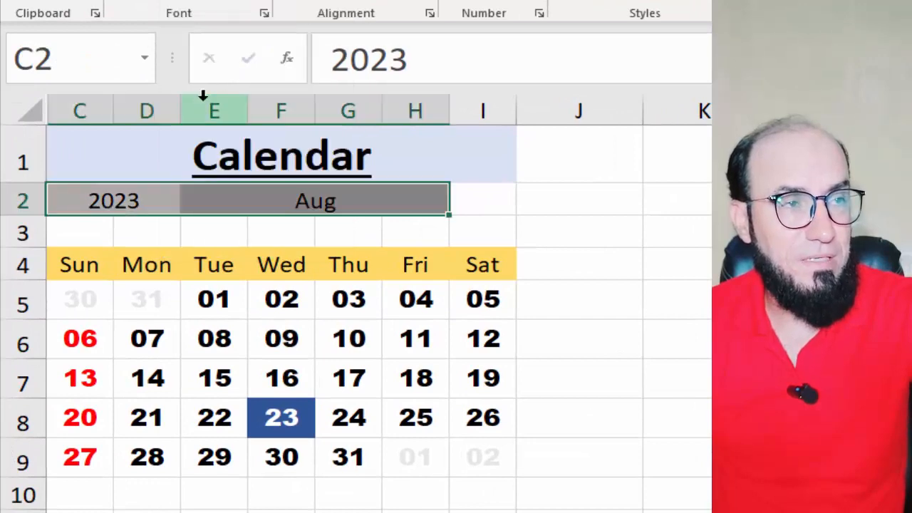
{"action": "left_click", "coordinate": [118, 0]}
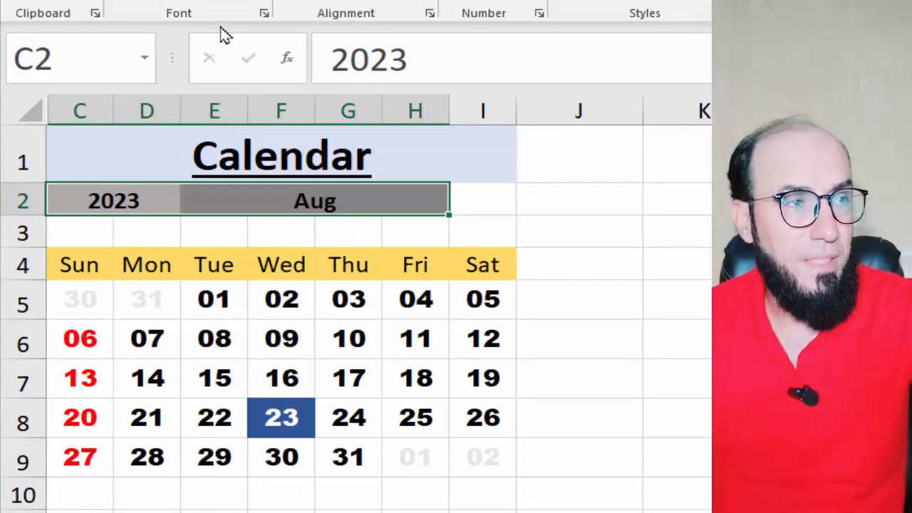
{"action": "left_click", "coordinate": [303, 0]}
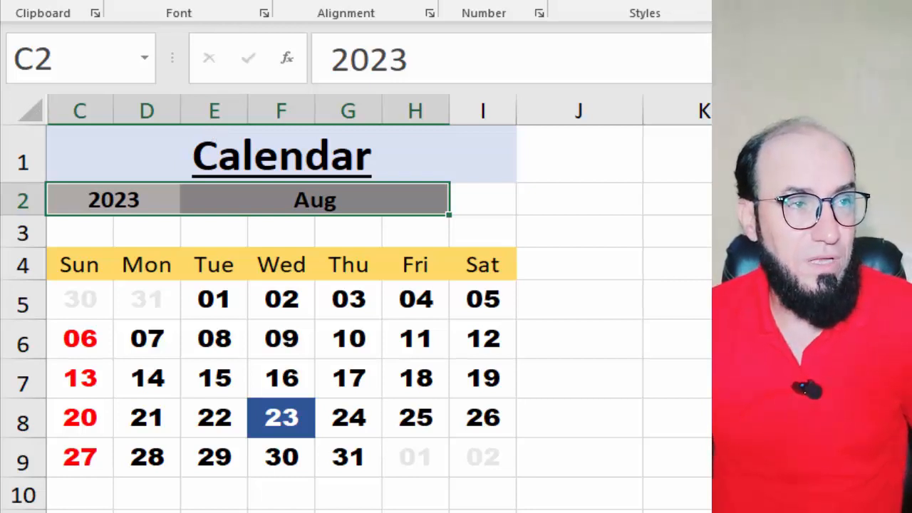
{"action": "key", "text": "Return"}
Set the calendar's year in C2 to 2022 and its month in E2 to jan
{"action": "left_click", "coordinate": [378, 206]}
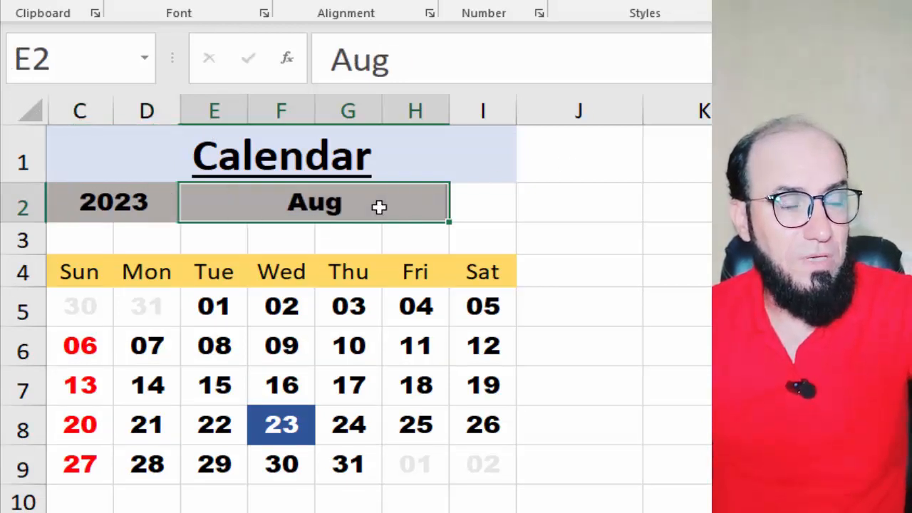
{"action": "key", "text": "Home"}
{"action": "key", "text": "Right"}
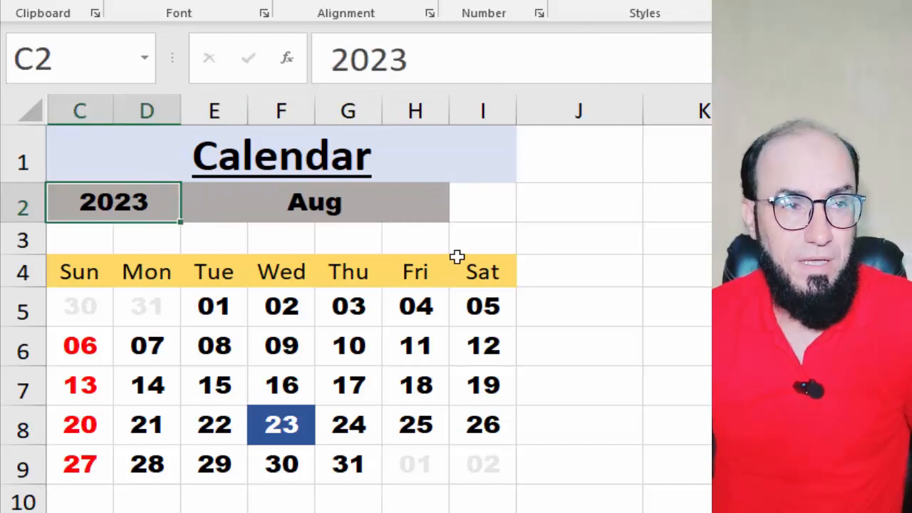
{"action": "type", "text": "2022"}
{"action": "key", "text": "Tab"}
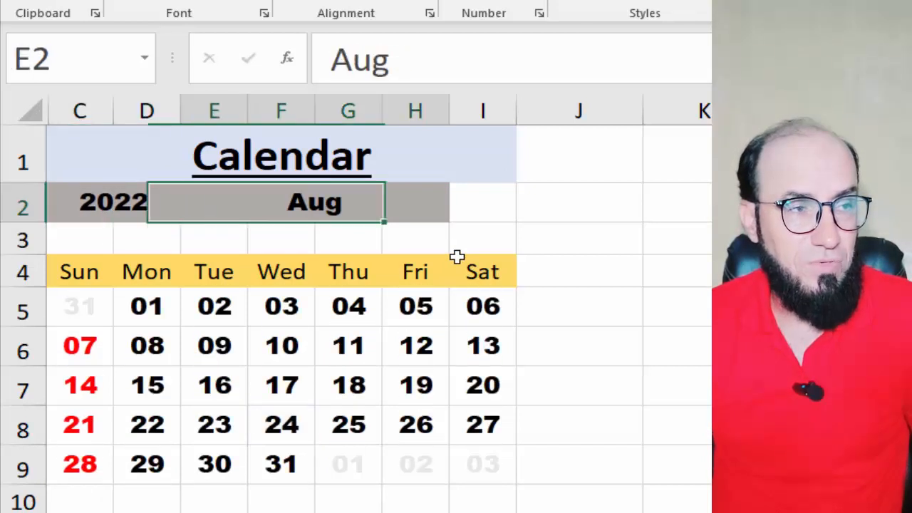
{"action": "type", "text": "jan"}
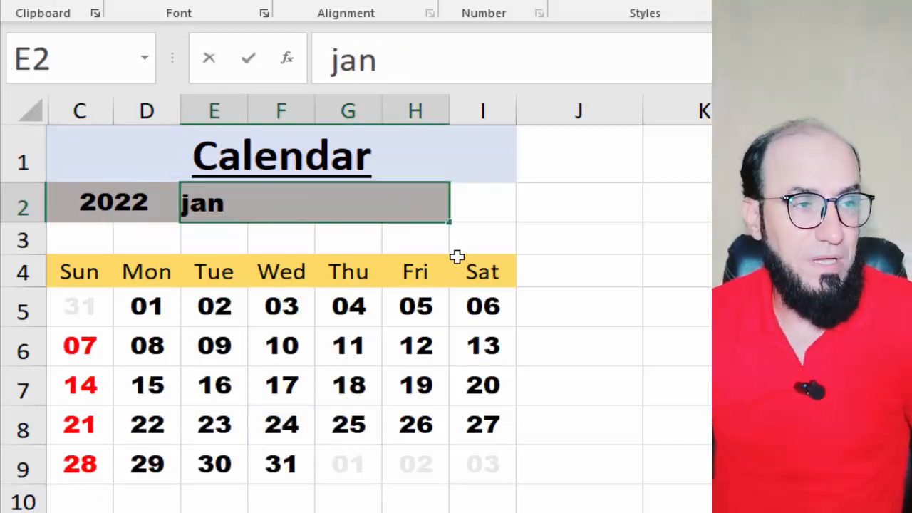
{"action": "key", "text": "Down"}
{"action": "key", "text": "Down"}
{"action": "key", "text": "Down"}
{"action": "key", "text": "Down"}
{"action": "key", "text": "Down"}
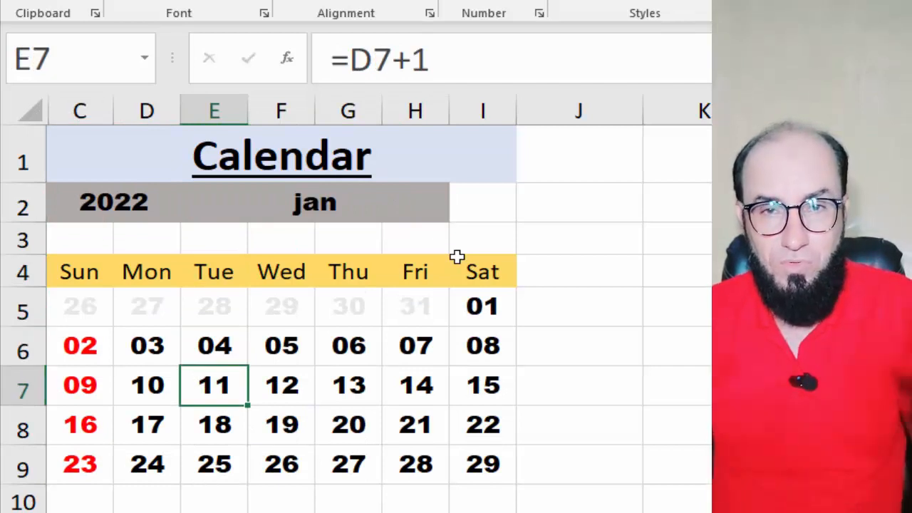